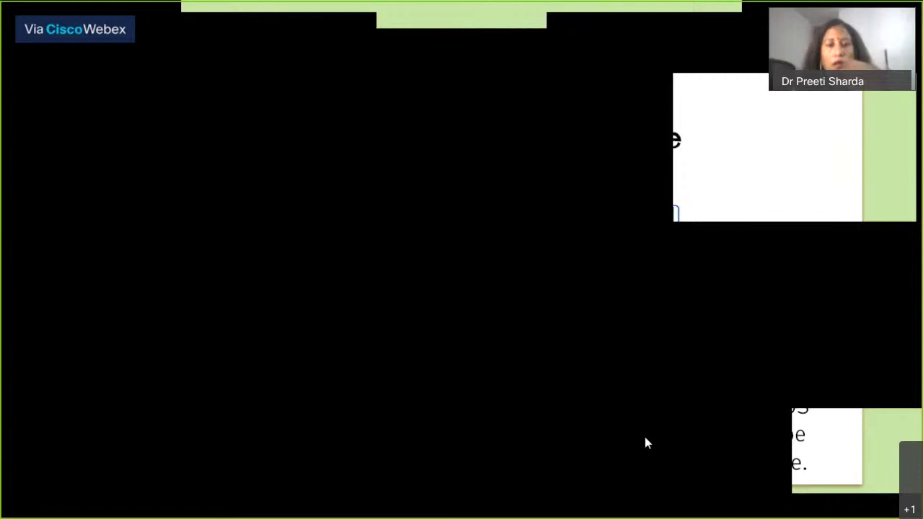
In Chrome, search 'google classroom' from a new tab to reach the Classroom course list
mouse_move(404, 484)
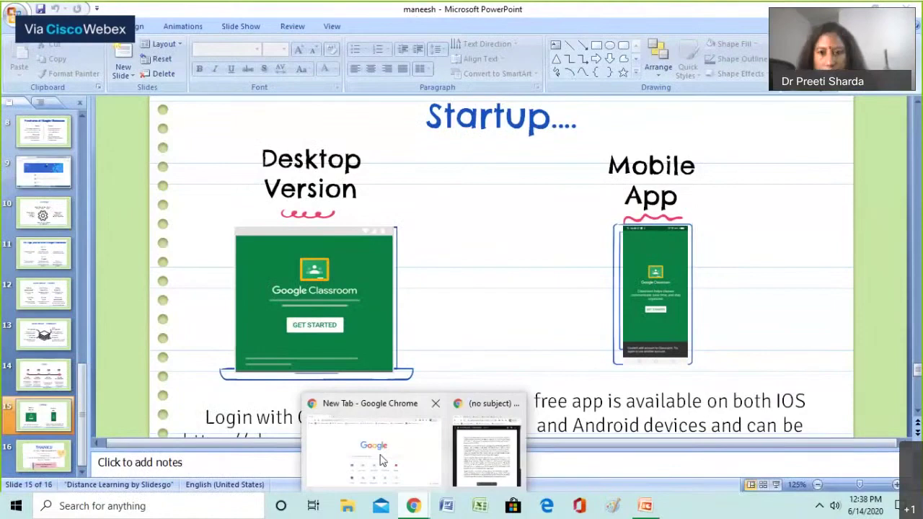
left_click(382, 461)
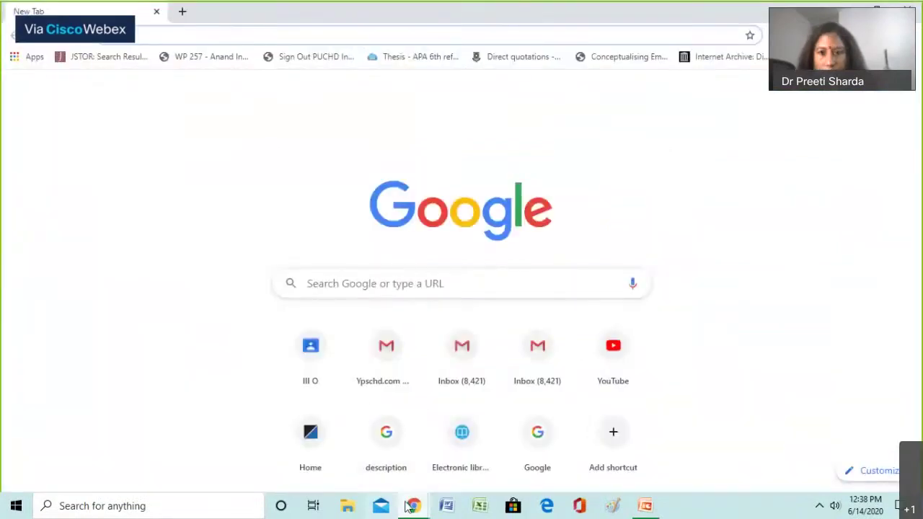
mouse_move(415, 508)
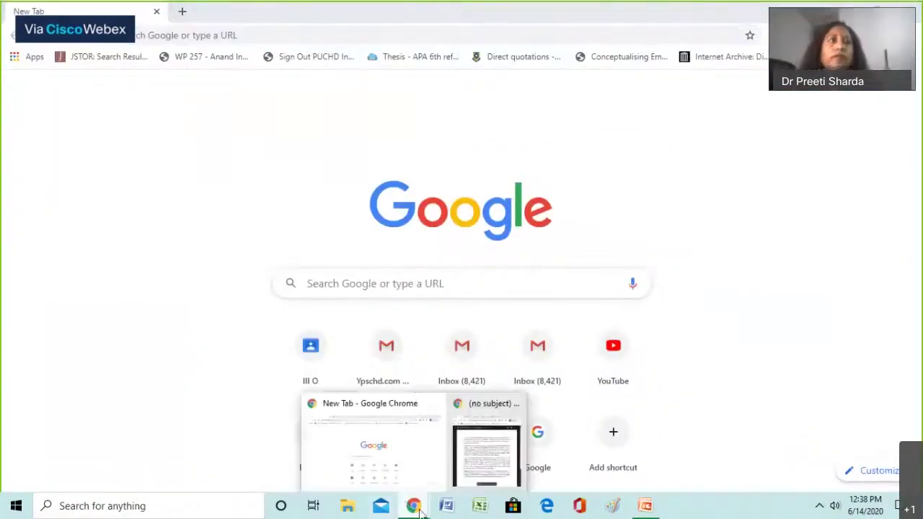
left_click(182, 13)
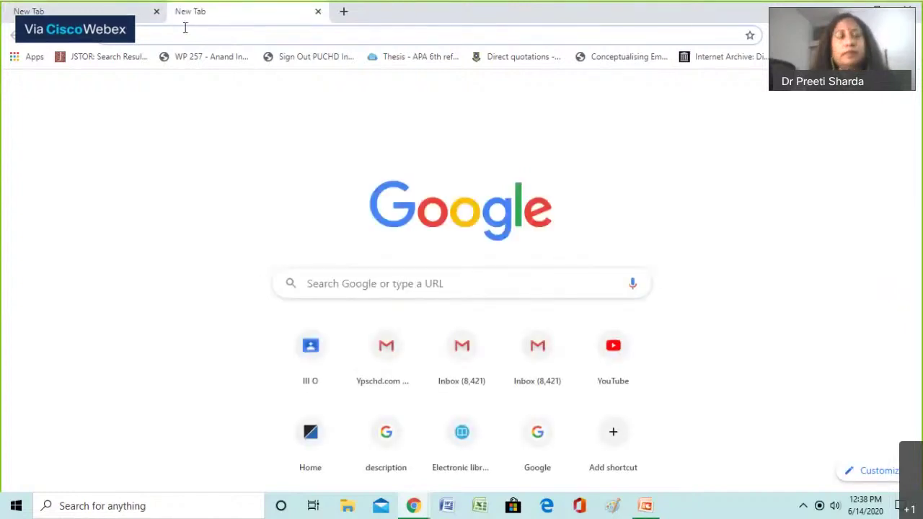
type("google")
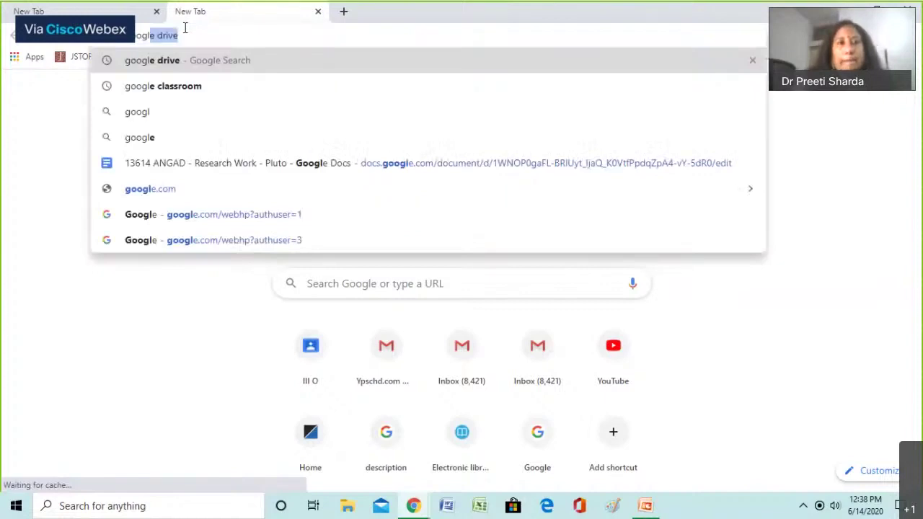
type(" c")
key("Return")
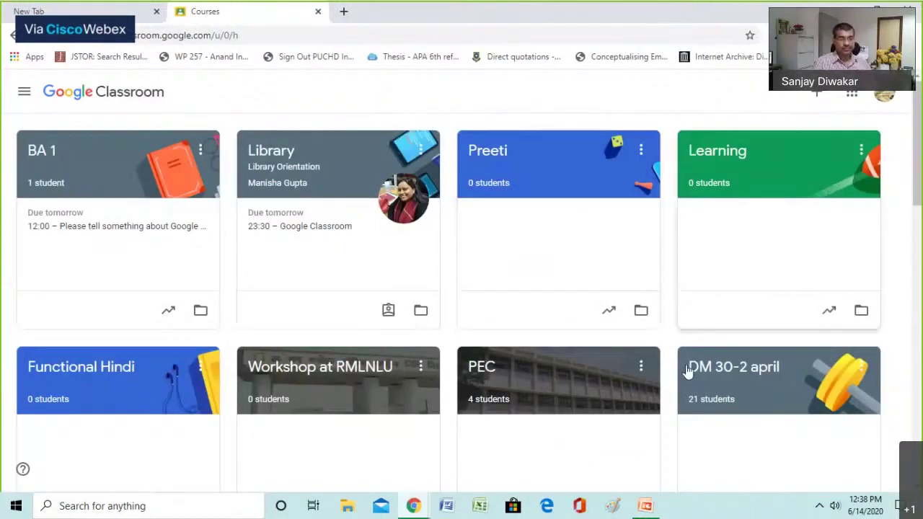
scroll(403, 202, "down", 1)
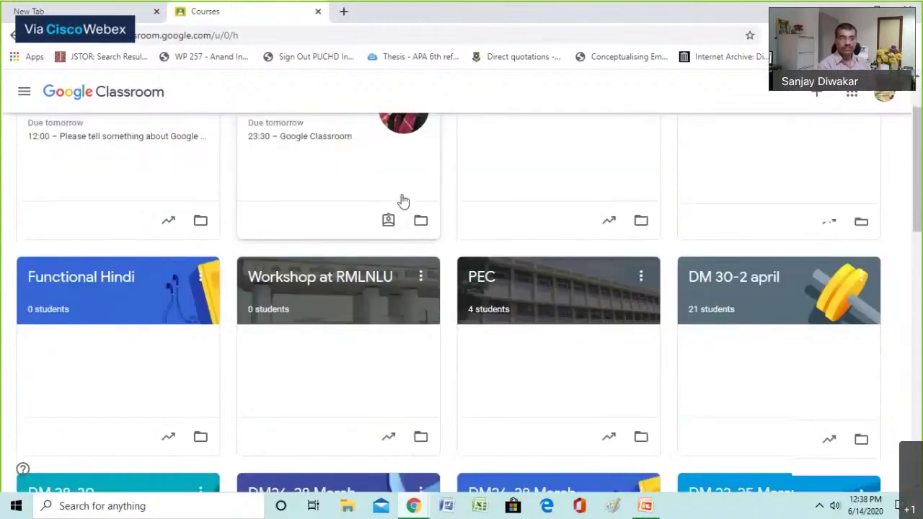
scroll(403, 202, "down", 1)
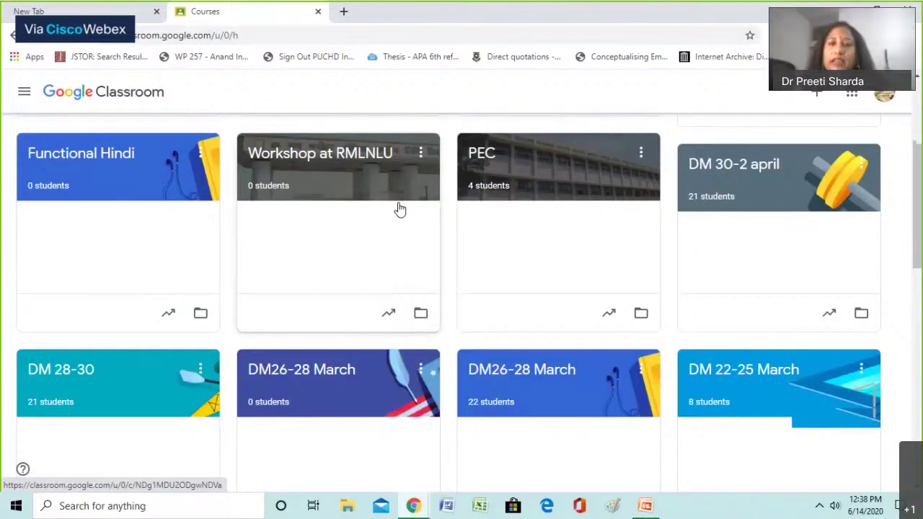
scroll(400, 209, "down", 3)
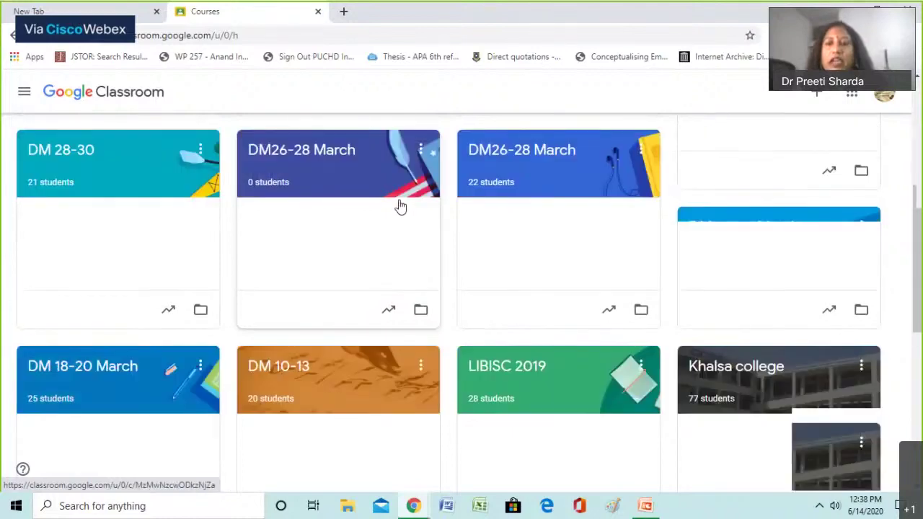
scroll(398, 205, "down", 1)
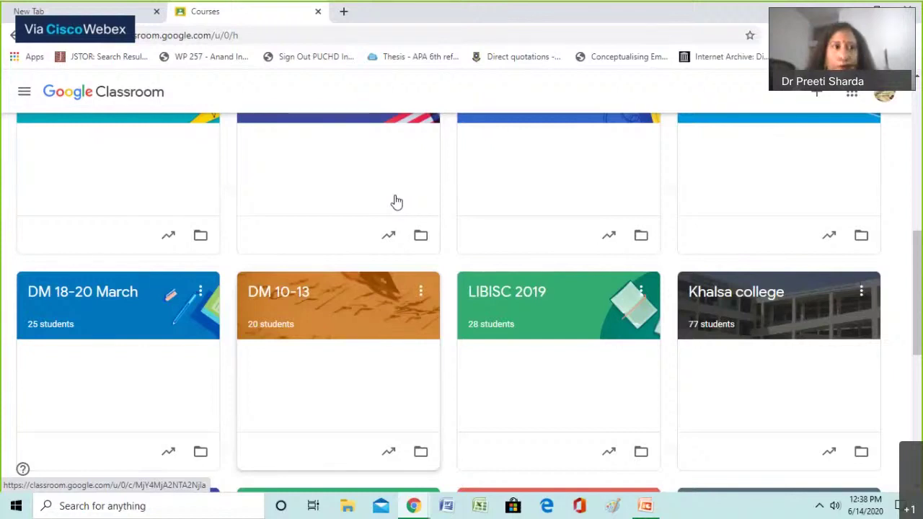
scroll(397, 202, "up", 7)
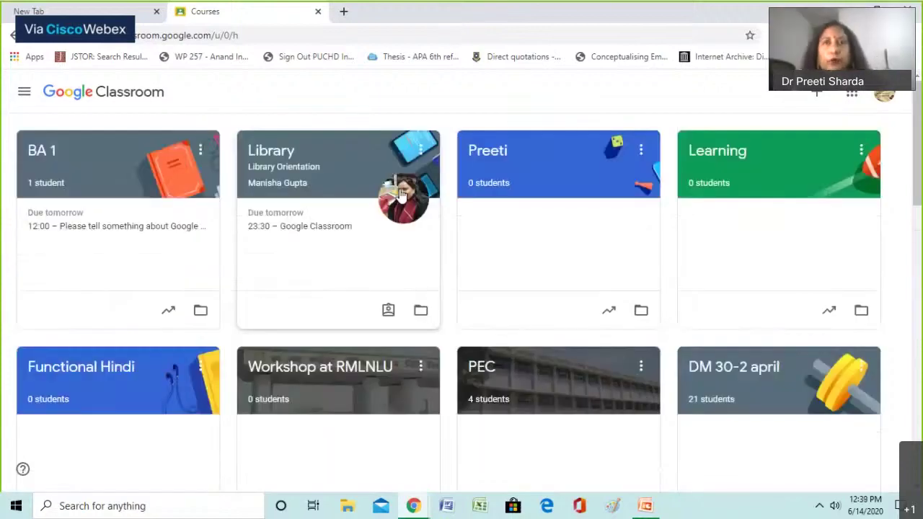
scroll(402, 195, "down", 3)
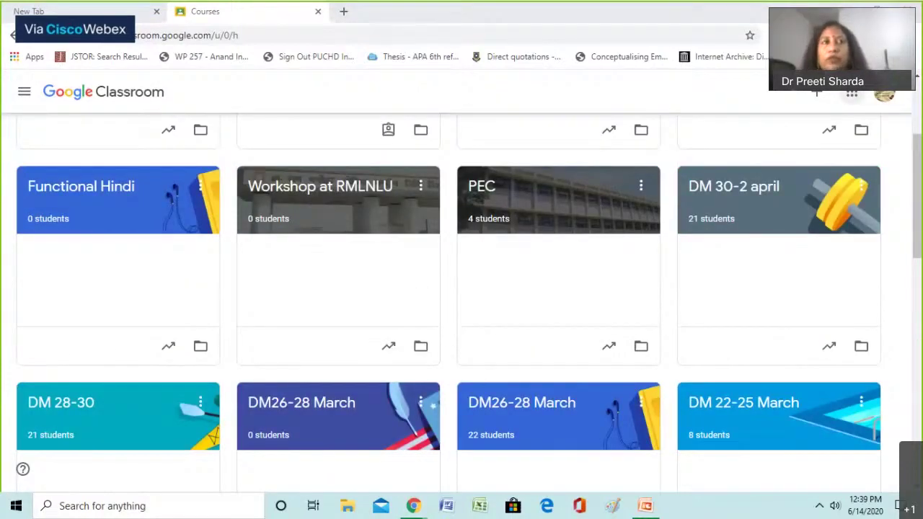
scroll(634, 106, "up", 3)
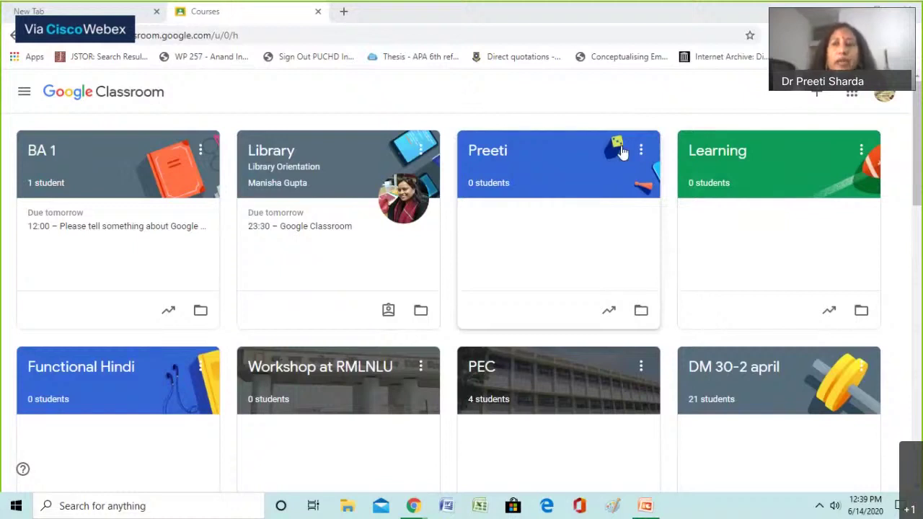
Create a new class named after the teacher, accepting the school-use notice first
left_click(820, 96)
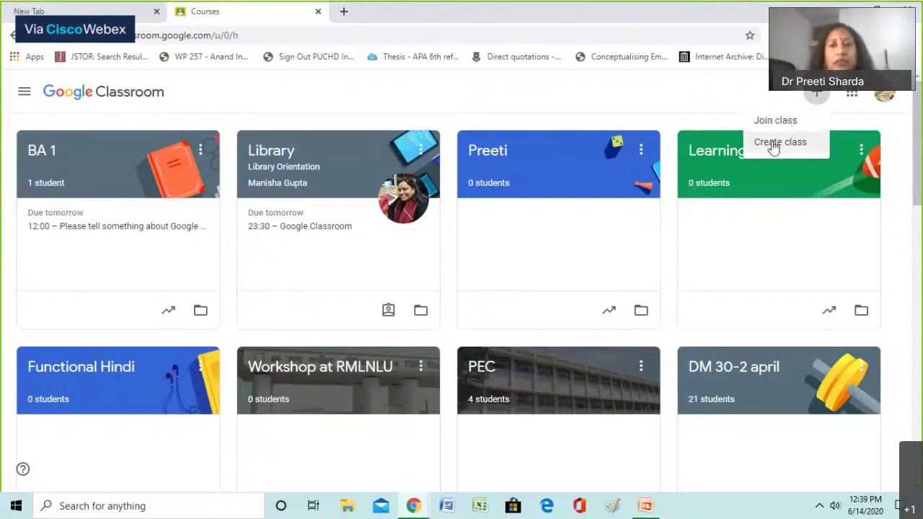
left_click(773, 147)
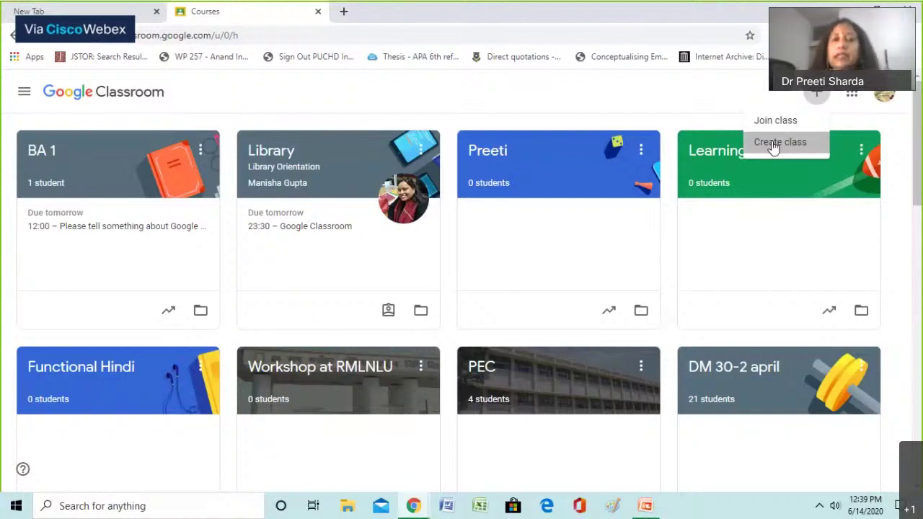
left_click(773, 145)
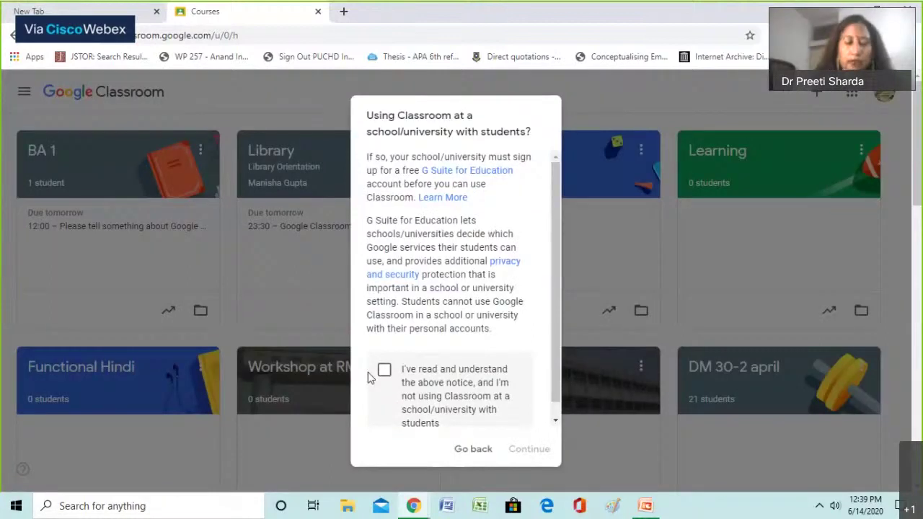
left_click(384, 370)
left_click(529, 448)
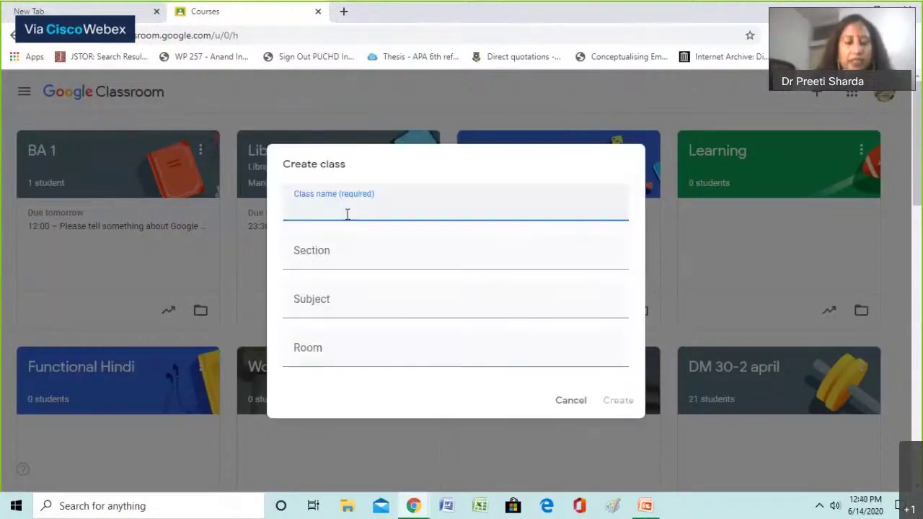
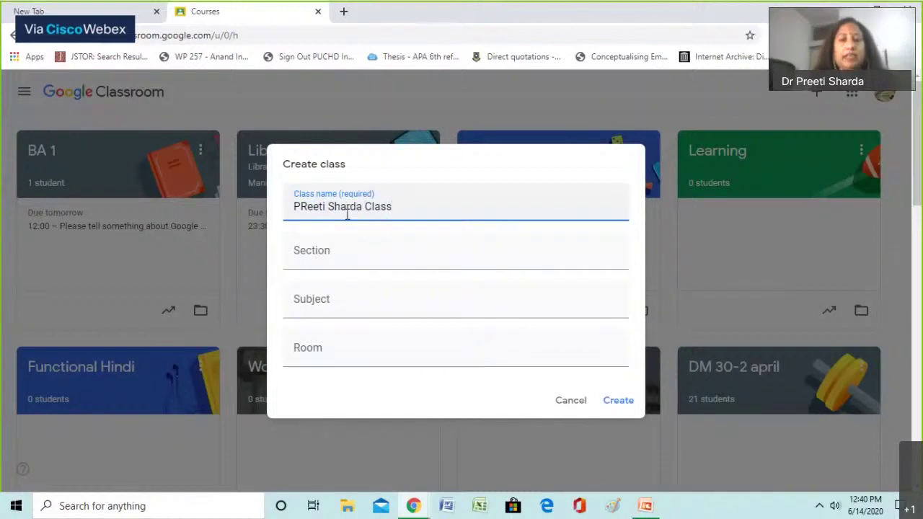
left_click(610, 402)
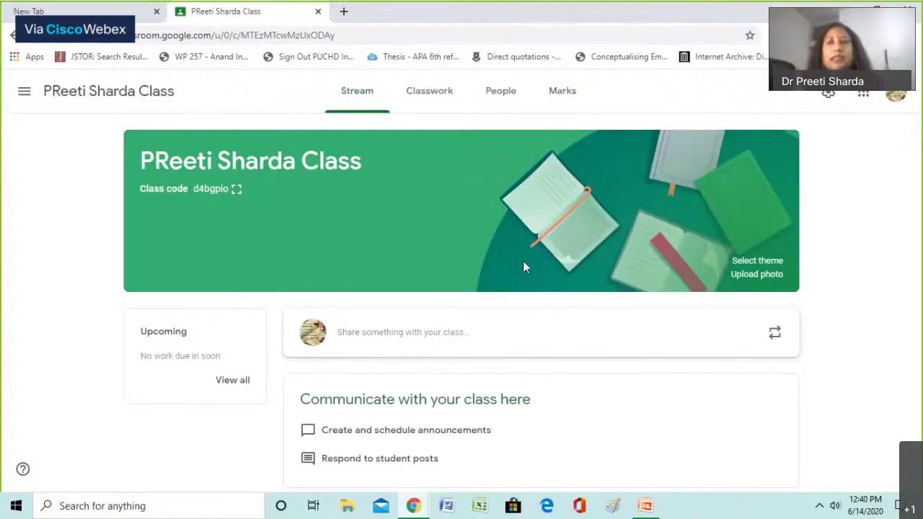
Browse through the Google apps list, then open a blank new browser tab
left_click(863, 95)
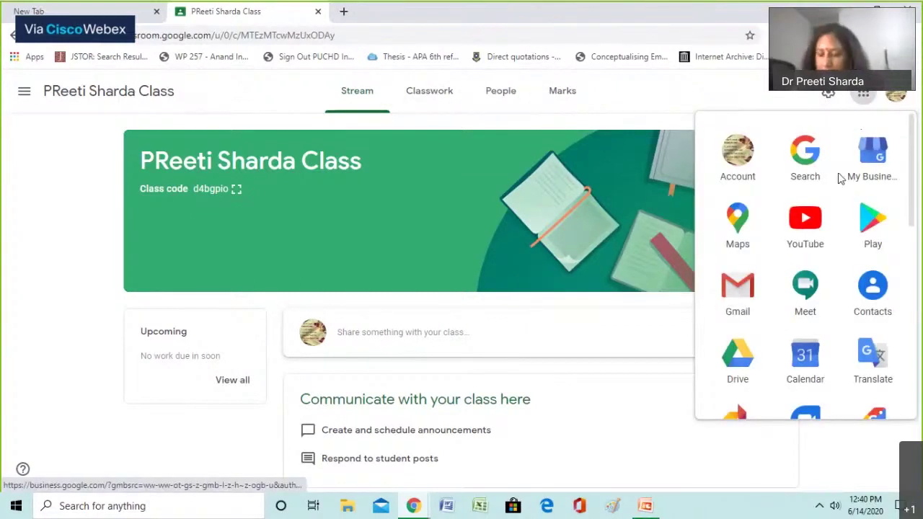
scroll(833, 189, "down", 1)
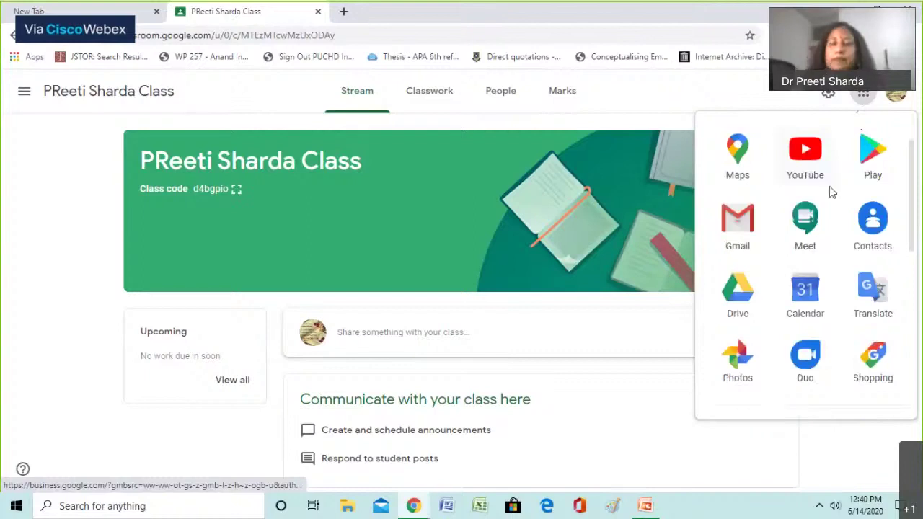
scroll(826, 196, "down", 1)
scroll(825, 199, "down", 1)
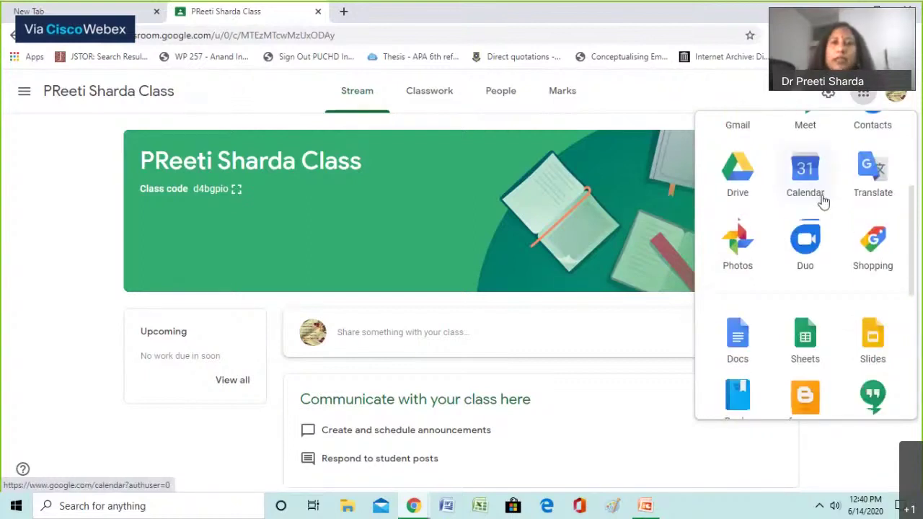
scroll(770, 211, "down", 2)
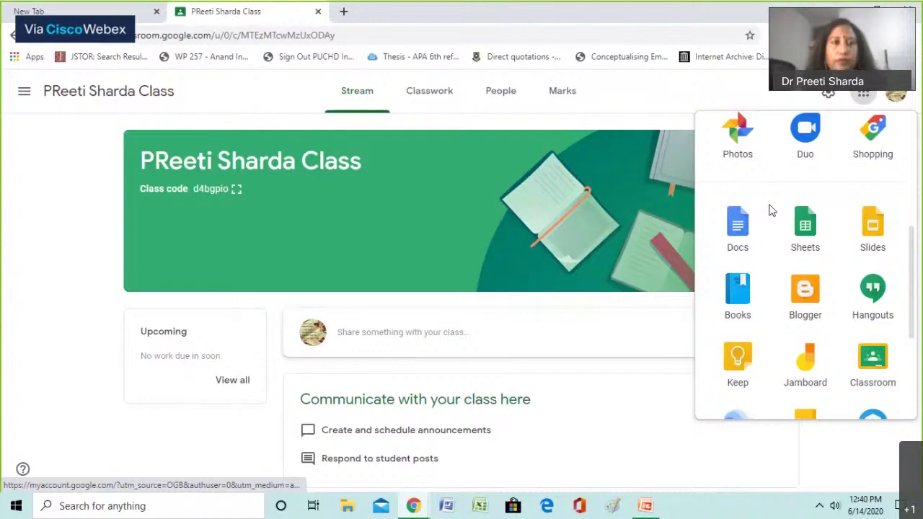
scroll(771, 211, "up", 3)
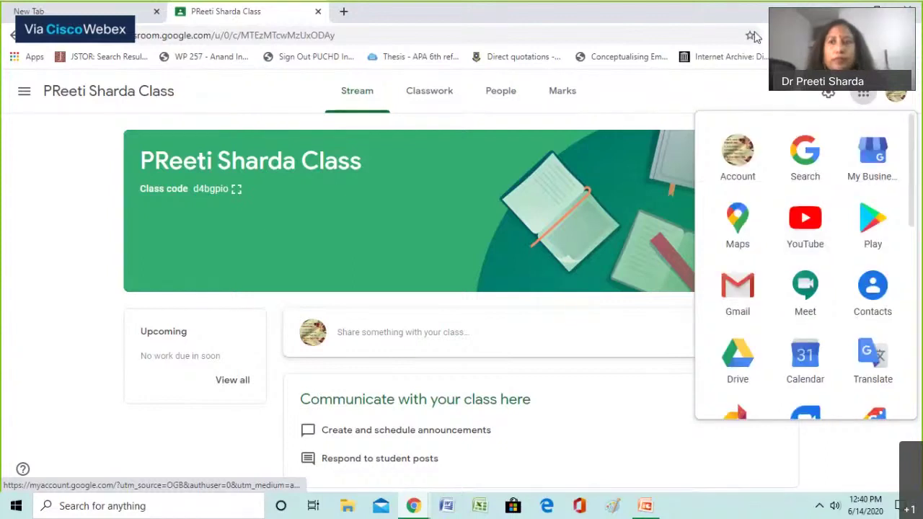
key("ctrl+t")
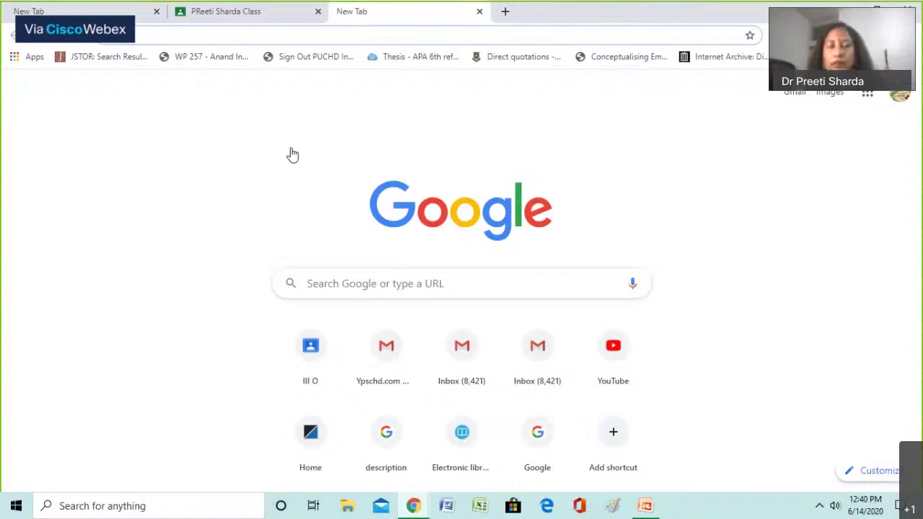
Search 'google classroom' in the new tab, select the class code, and close the extra tabs
type("google classroom")
key("Return")
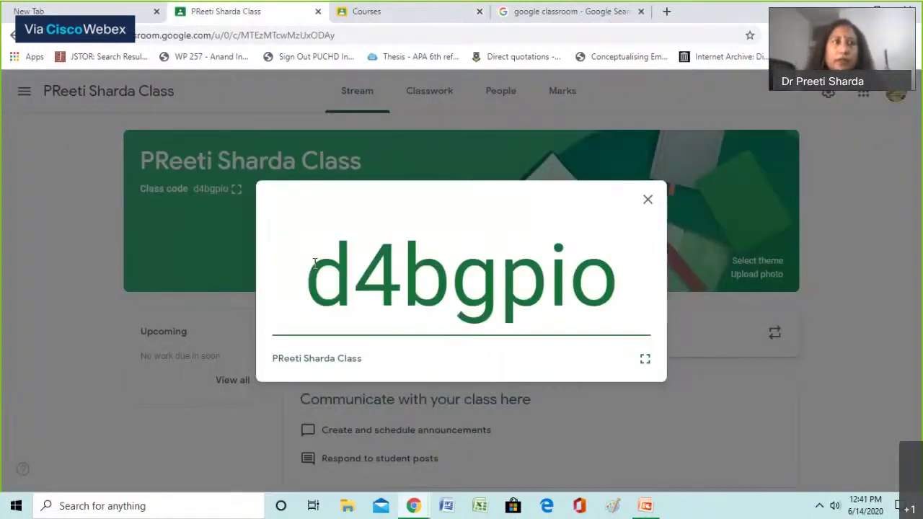
double_click(315, 263)
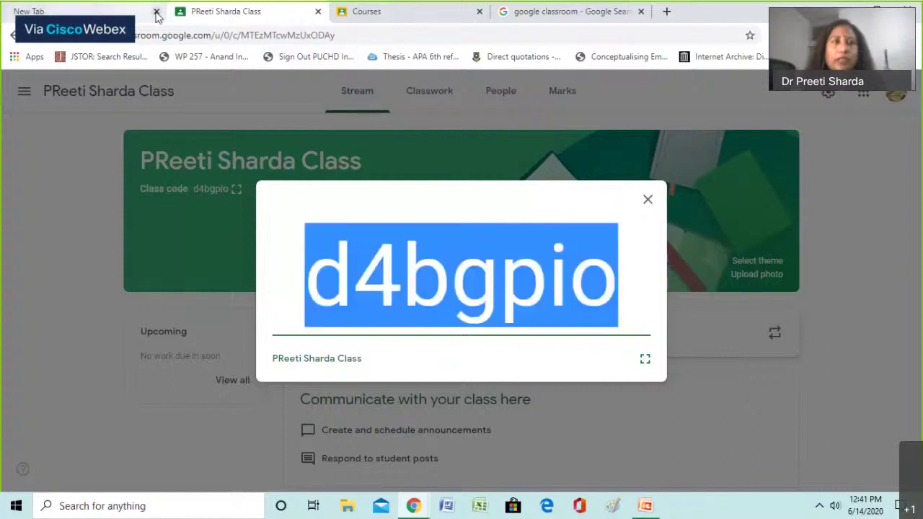
left_click(156, 12)
left_click(155, 13)
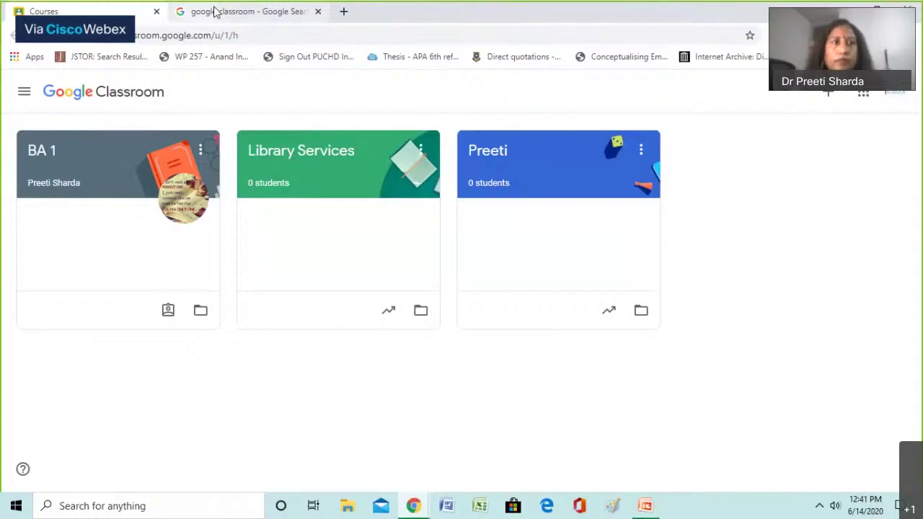
Look at the Google account chooser from the search results, then go back to the results
left_click(215, 12)
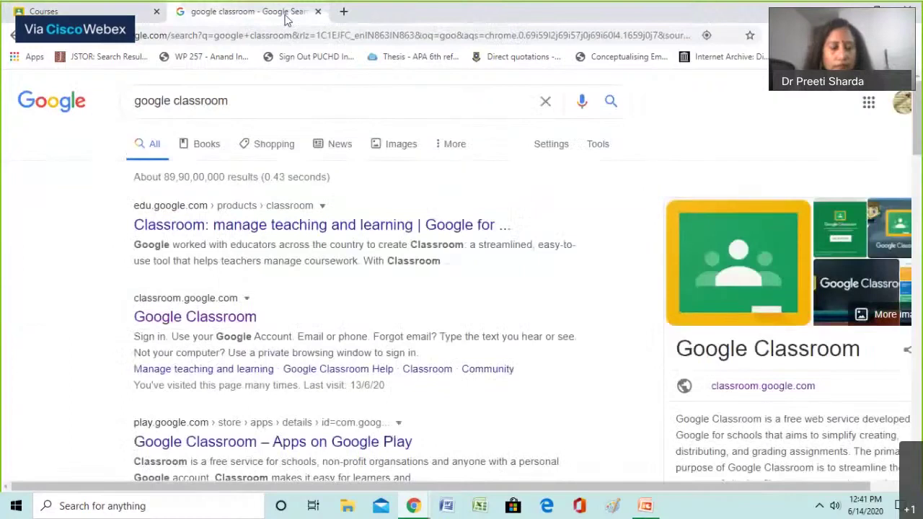
left_click(288, 56)
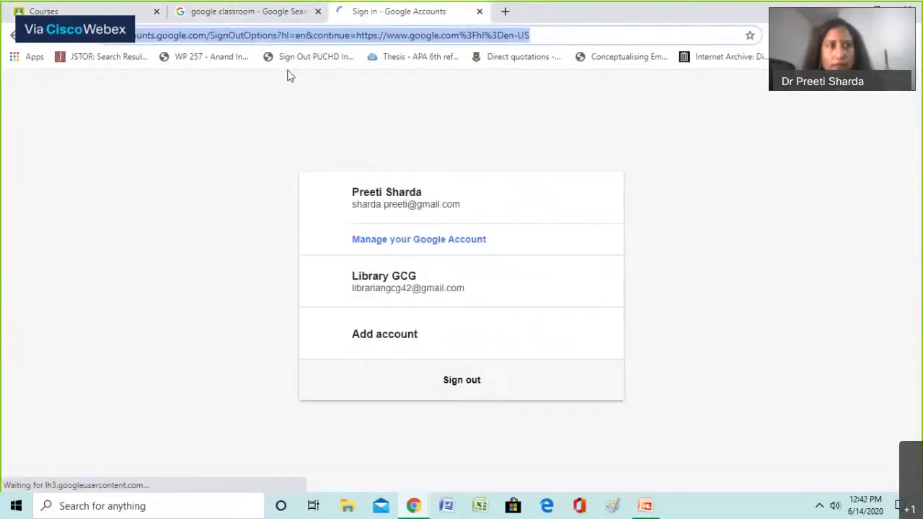
key("alt+Left")
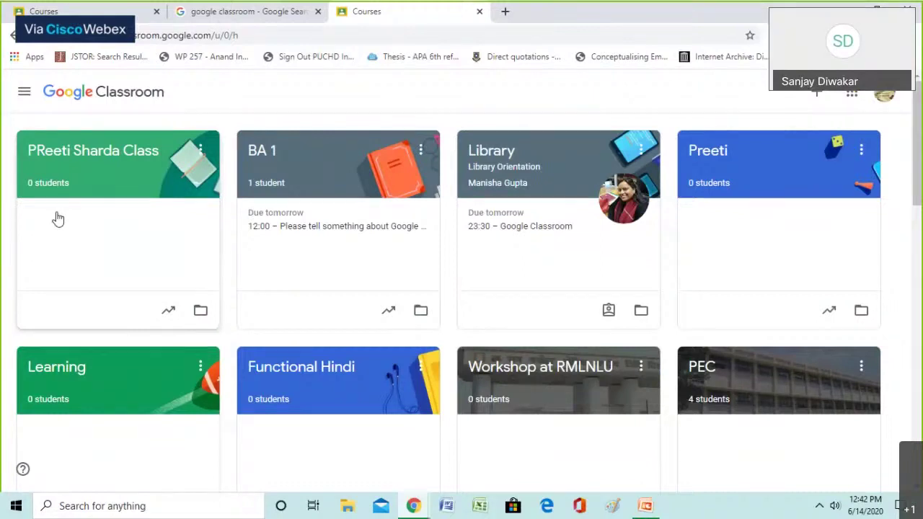
Open the teacher's class, enlarge and select its join code, then go to the student's class list
left_click(97, 154)
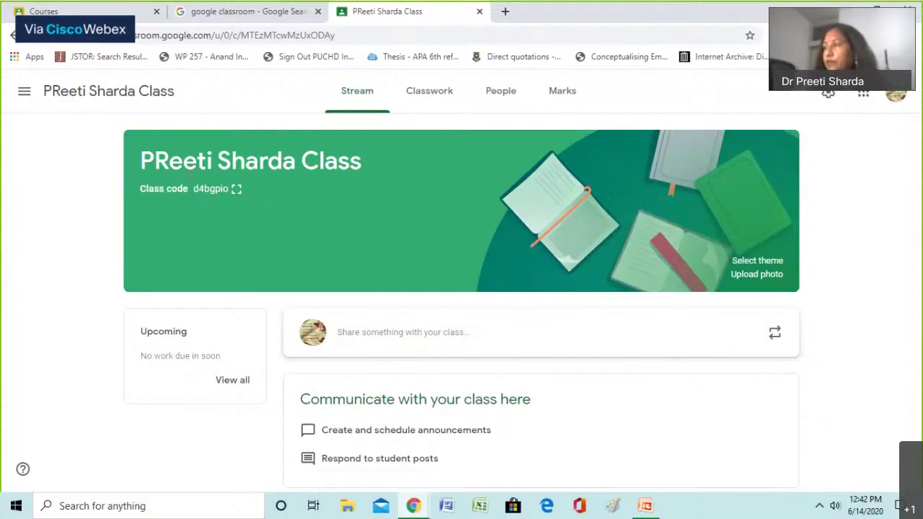
left_click(236, 189)
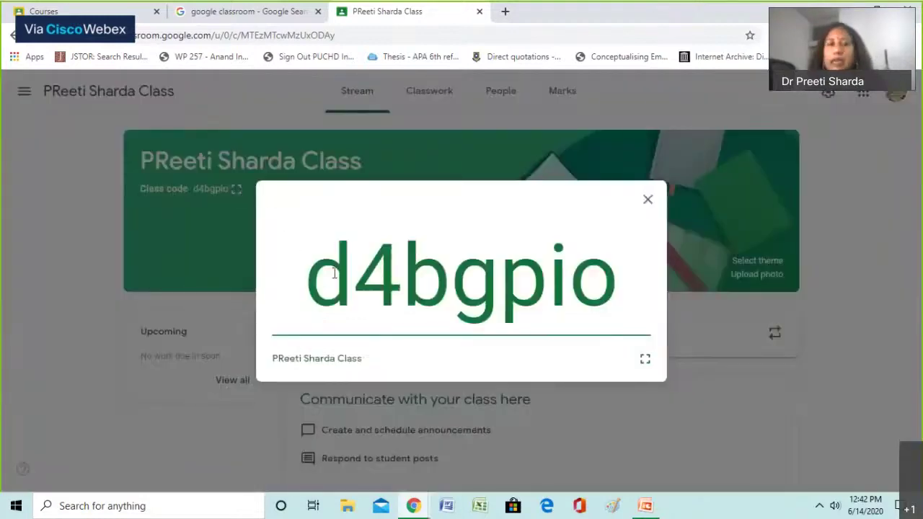
left_click_drag(324, 264, 610, 271)
key("ctrl+c")
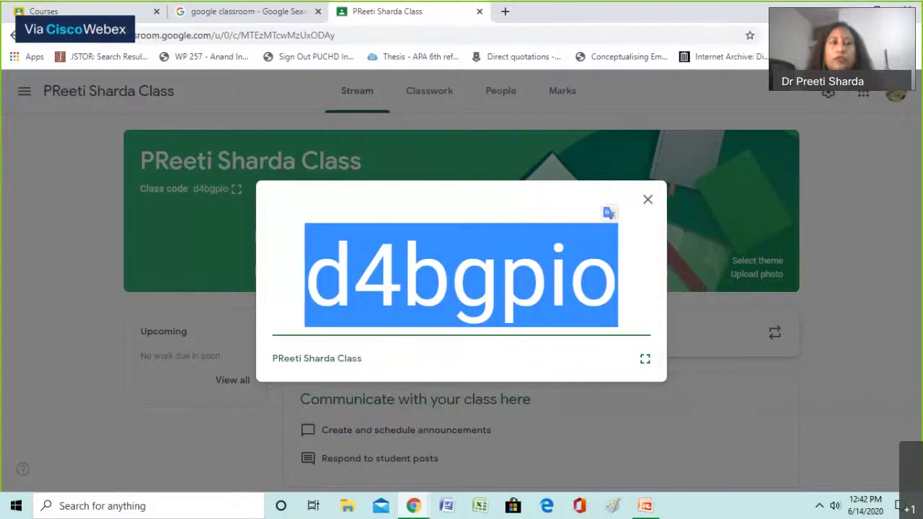
left_click(96, 14)
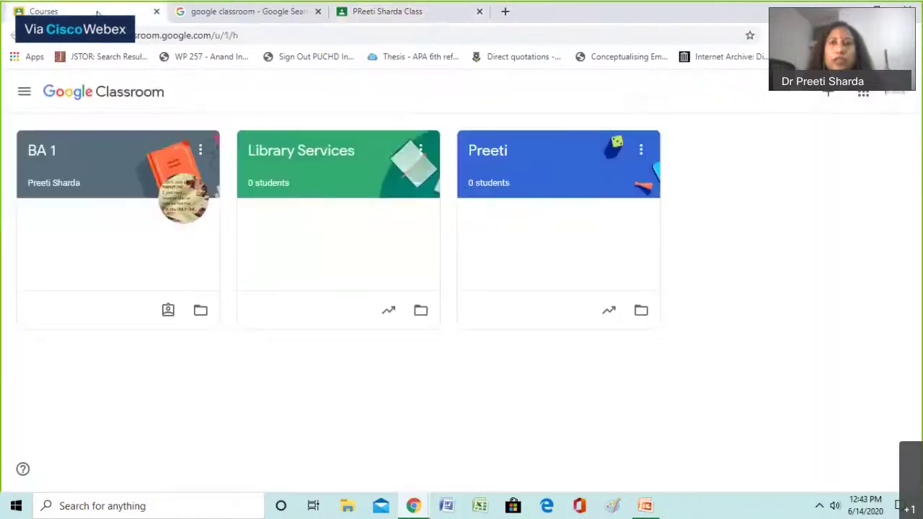
Join the class from the student account with the pasted code, then dismiss the teacher's enlarged code
left_click(829, 98)
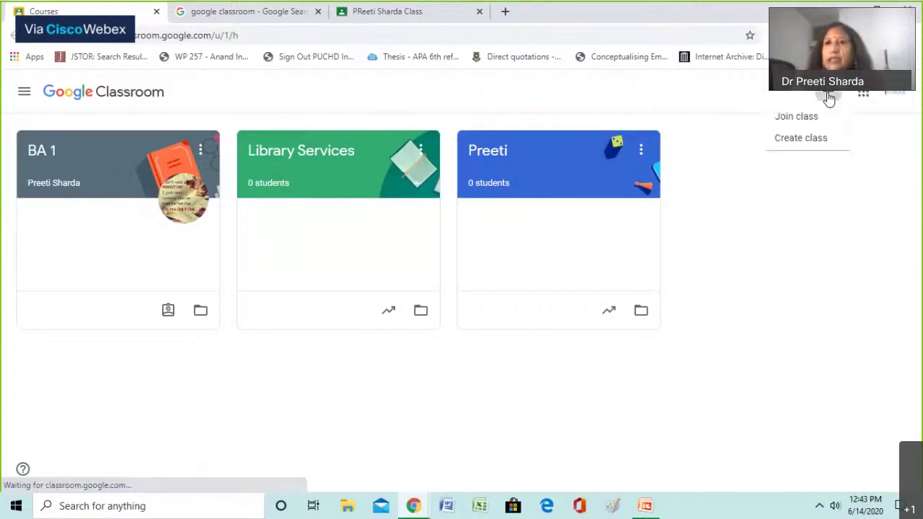
left_click(790, 121)
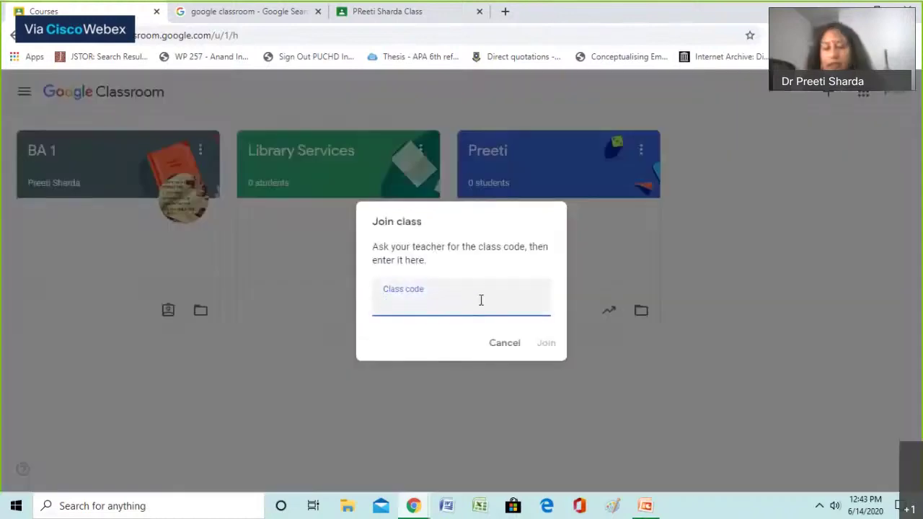
key("ctrl+v")
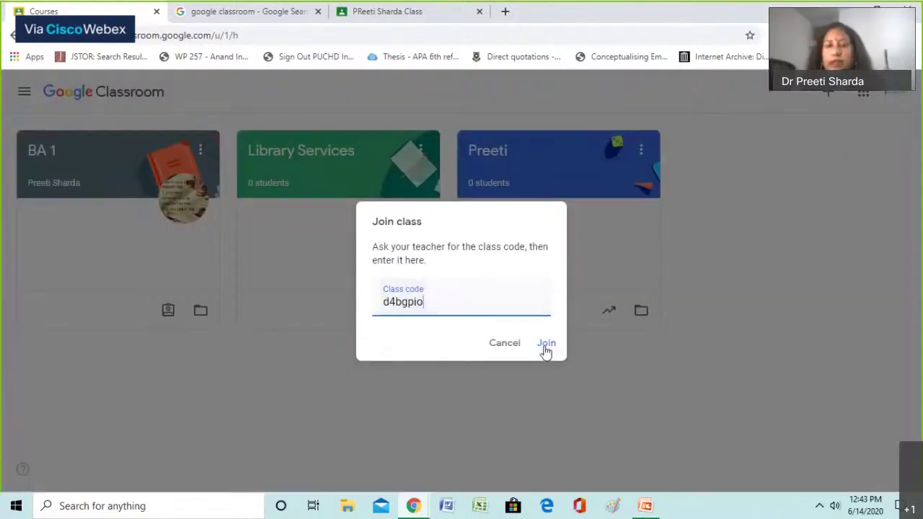
left_click(546, 348)
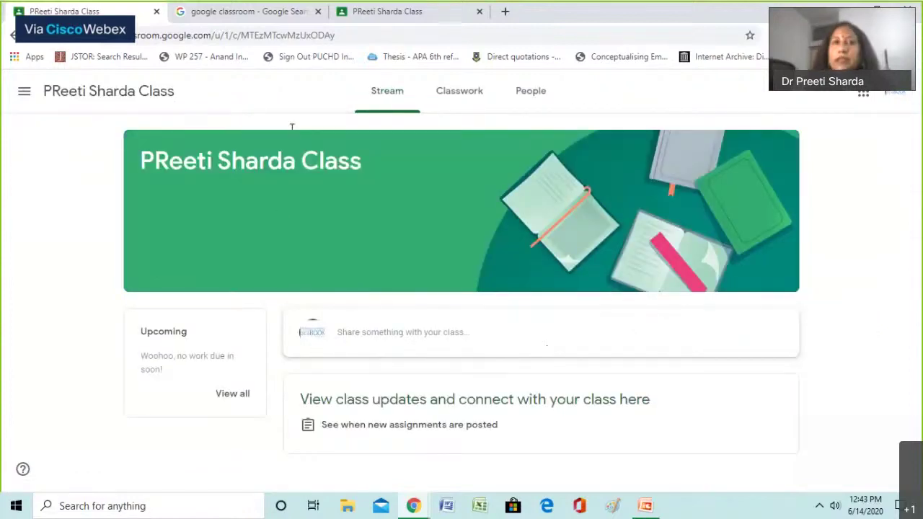
left_click(368, 13)
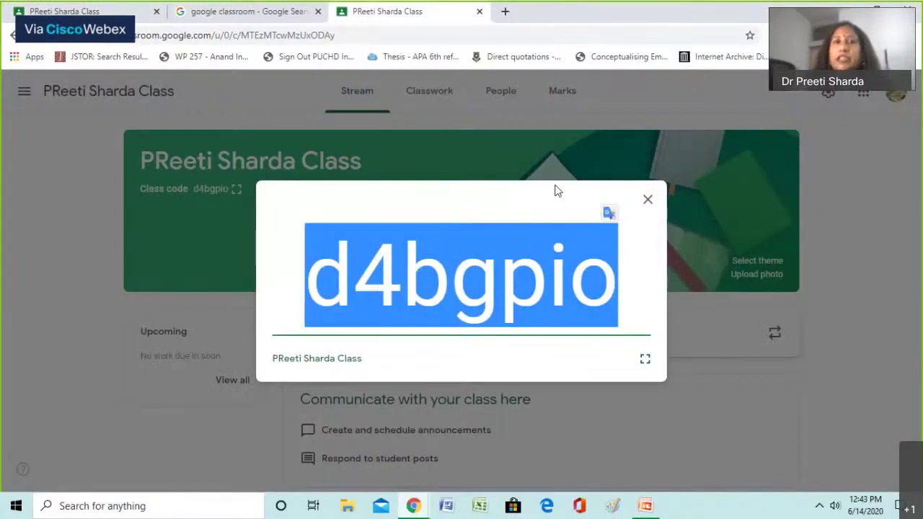
left_click(646, 201)
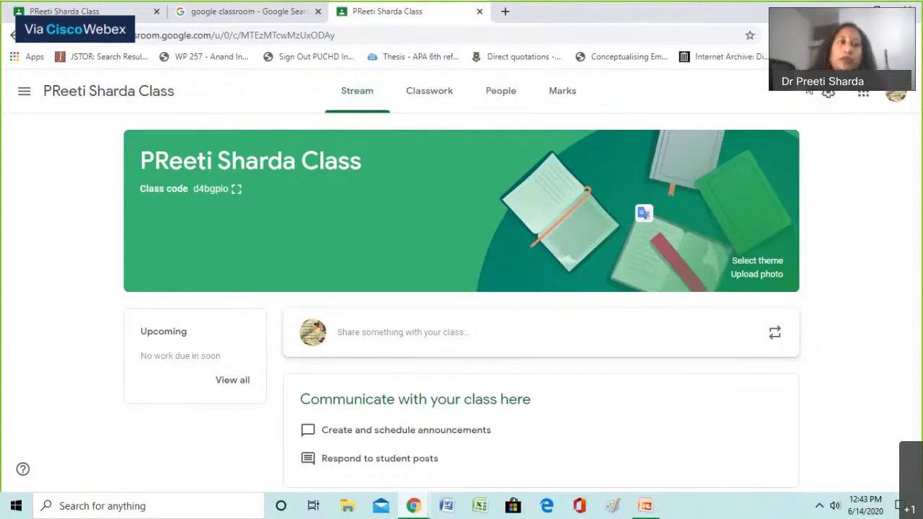
View the joined class in the student tab, then begin an announcement in the teacher's stream
left_click(101, 12)
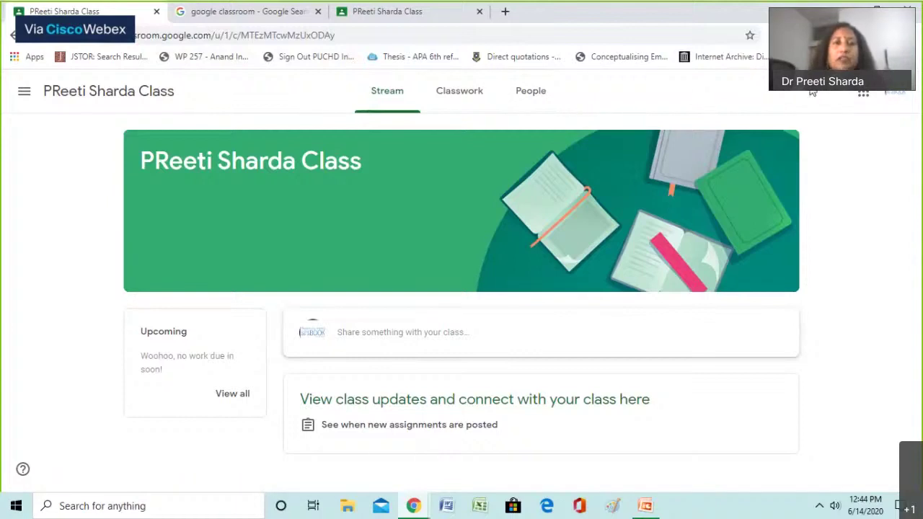
left_click(370, 17)
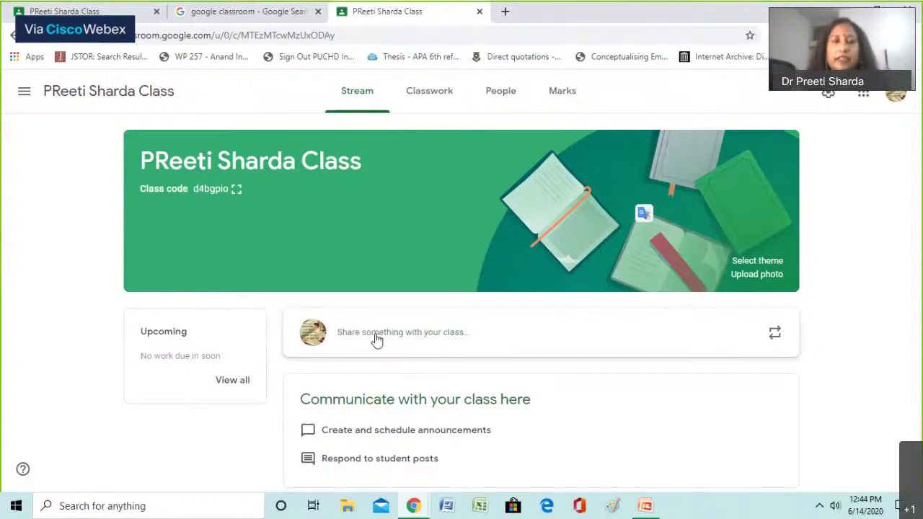
left_click(406, 338)
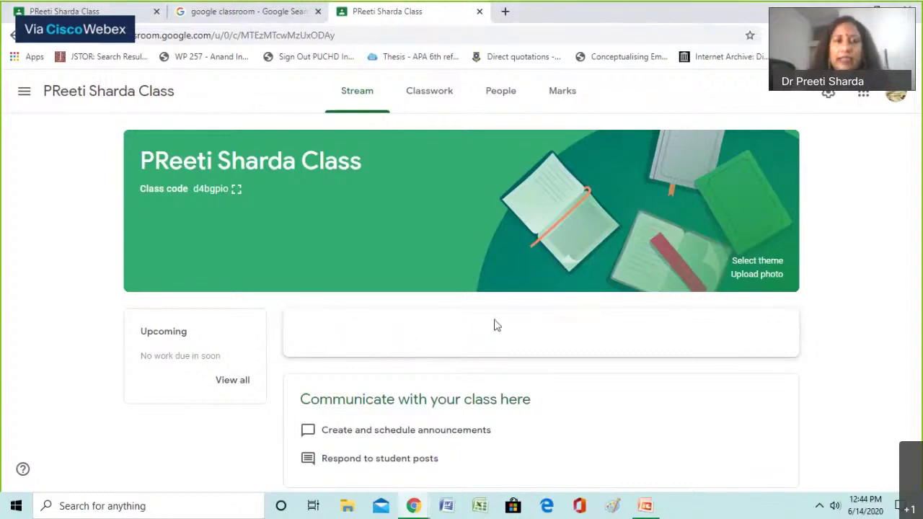
Write 'Hi' as the announcement message
left_click(404, 332)
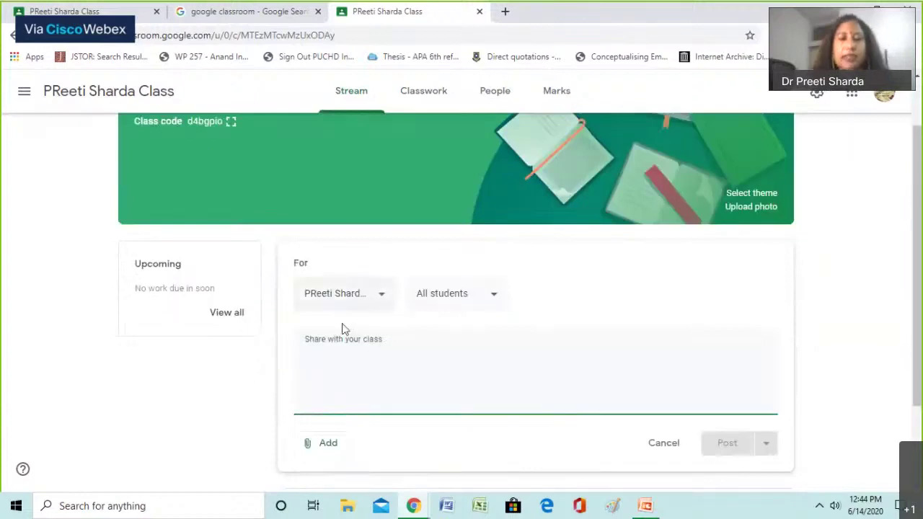
left_click(358, 355)
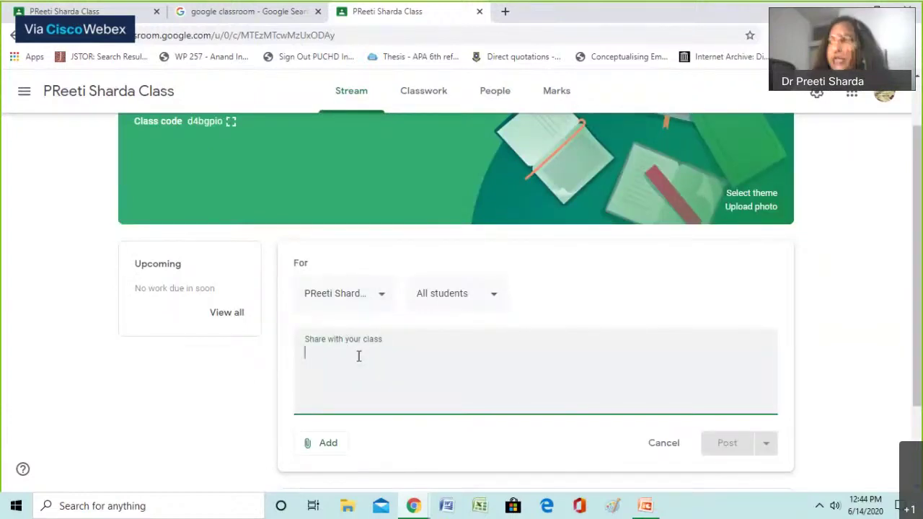
type("Hi")
scroll(324, 384, "down", 1)
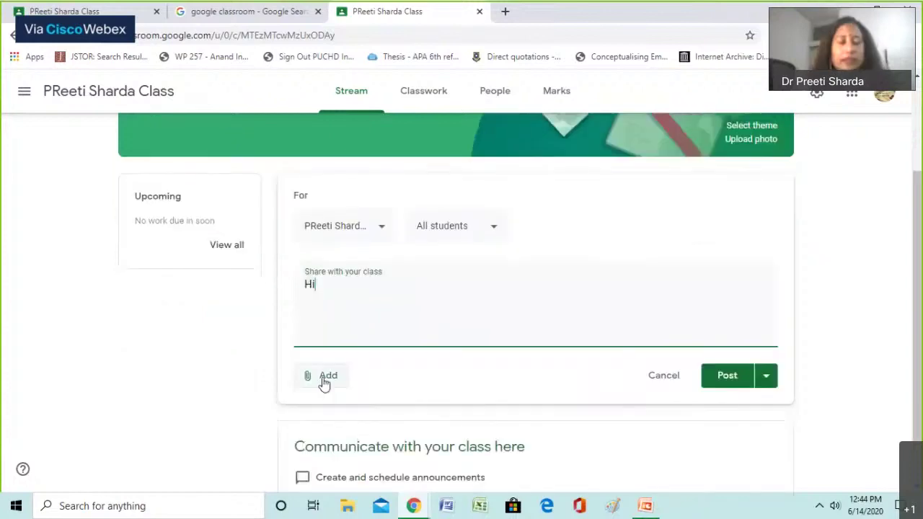
Attach the PV and comparison Word worksheet uploaded from the computer
left_click(323, 380)
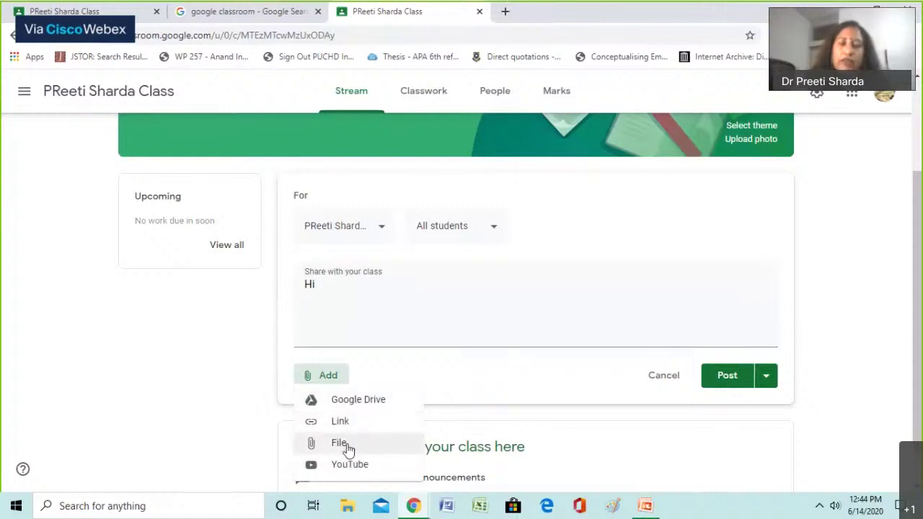
left_click(348, 447)
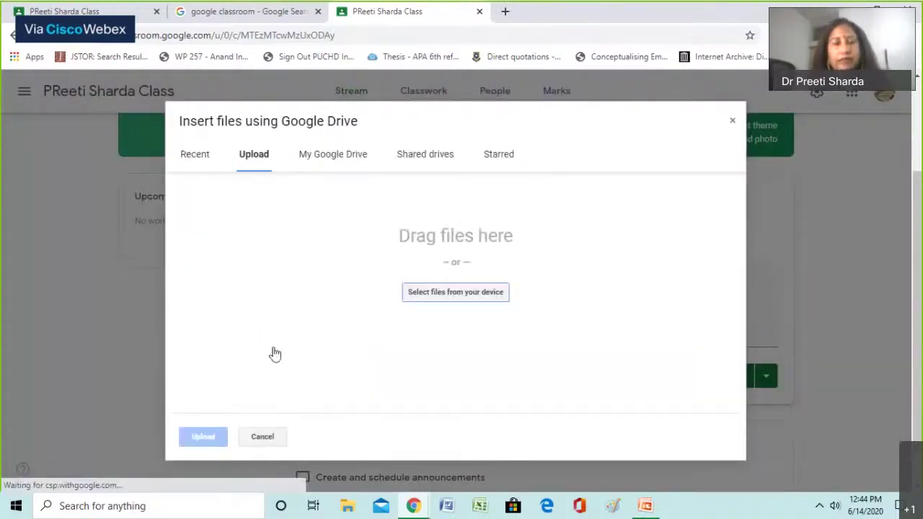
left_click(458, 293)
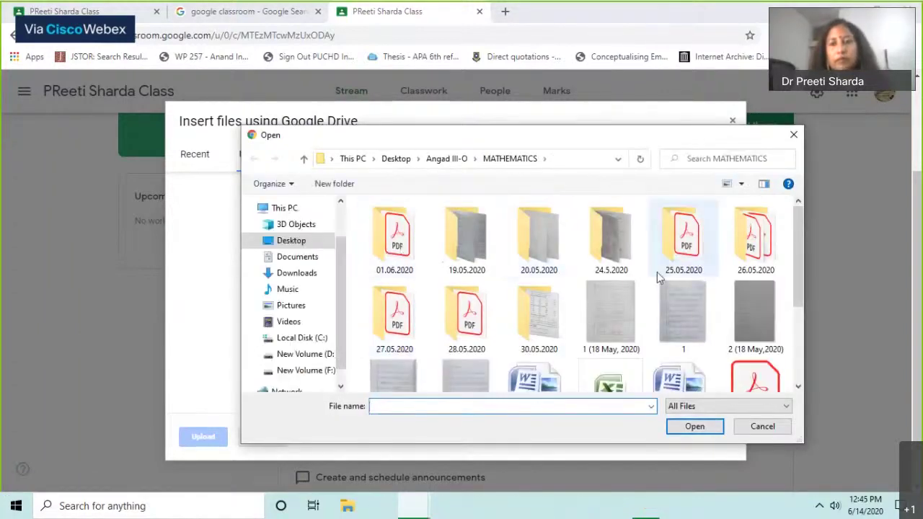
scroll(657, 271, "down", 2)
left_click(539, 237)
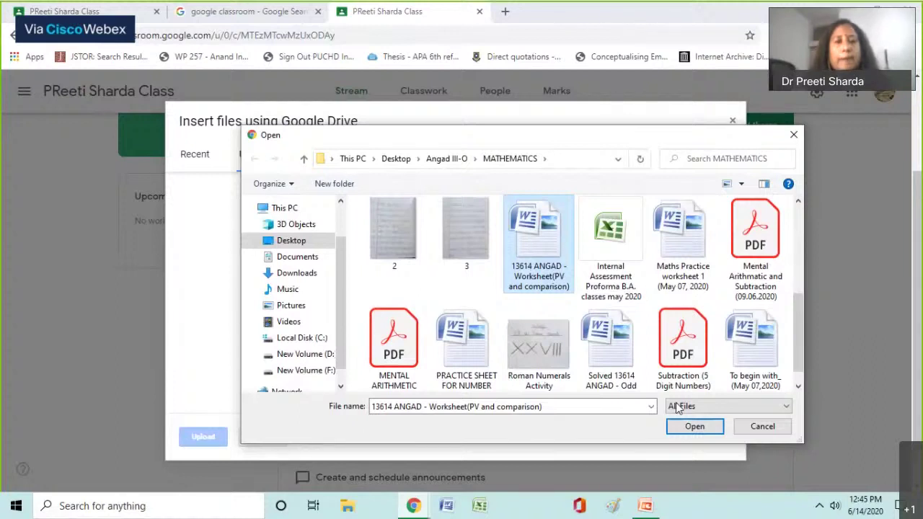
left_click(692, 426)
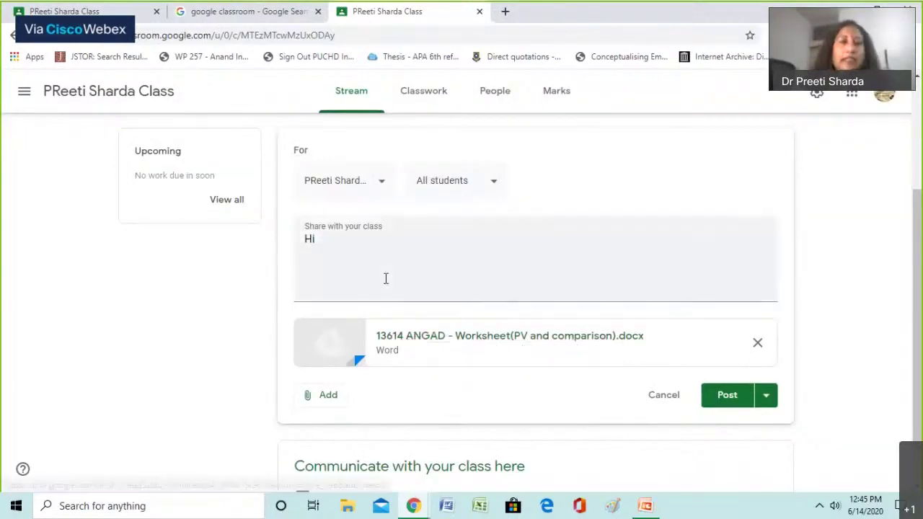
Review which classes receive the announcement, then close the class list
left_click(381, 186)
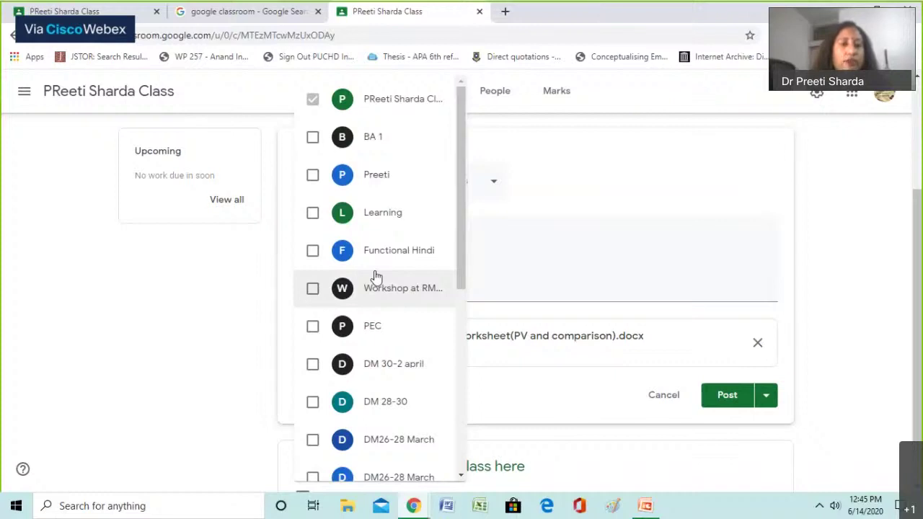
scroll(375, 276, "up", 2)
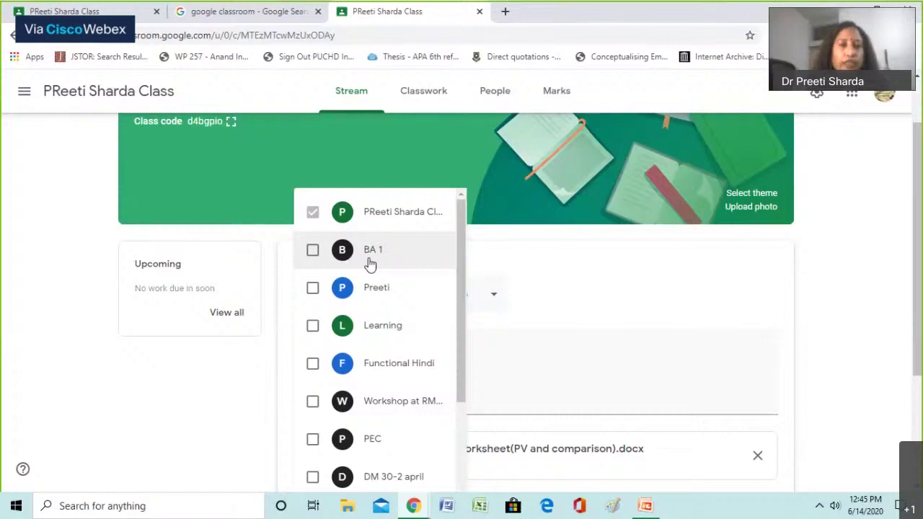
scroll(393, 362, "down", 1)
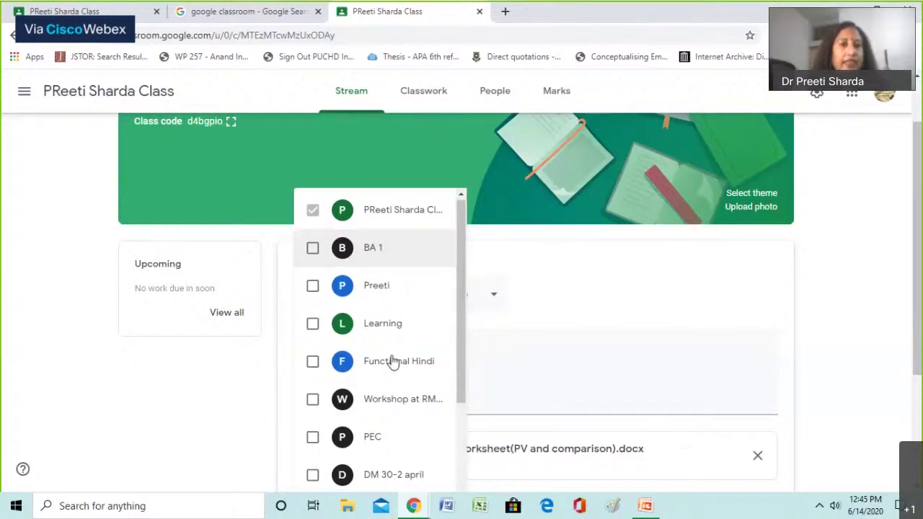
key("Escape")
scroll(440, 231, "down", 3)
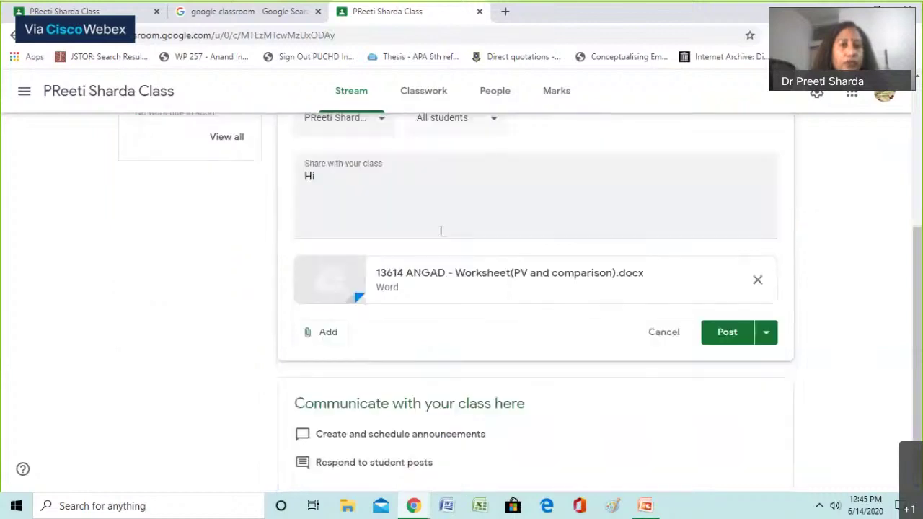
scroll(439, 230, "up", 2)
Keep the announcement addressed to all students after toggling the recipient selection
left_click(445, 208)
left_click(488, 286)
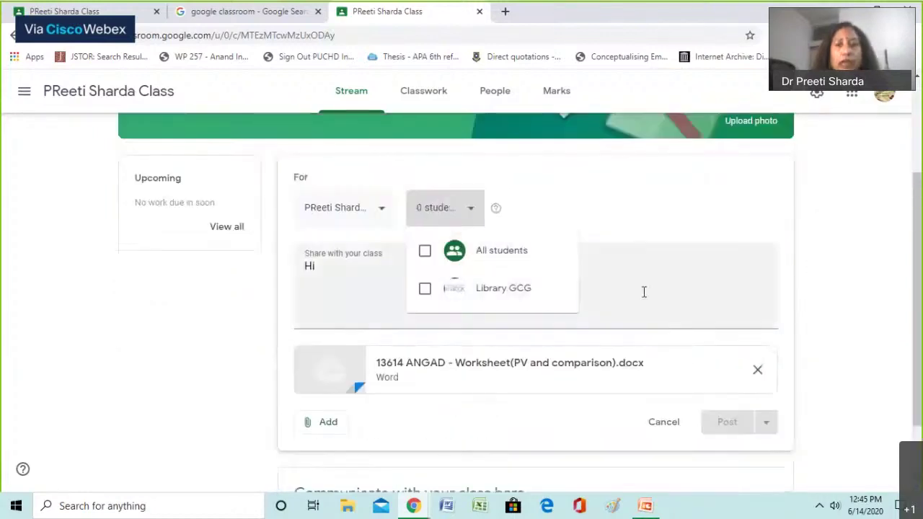
scroll(498, 373, "down", 2)
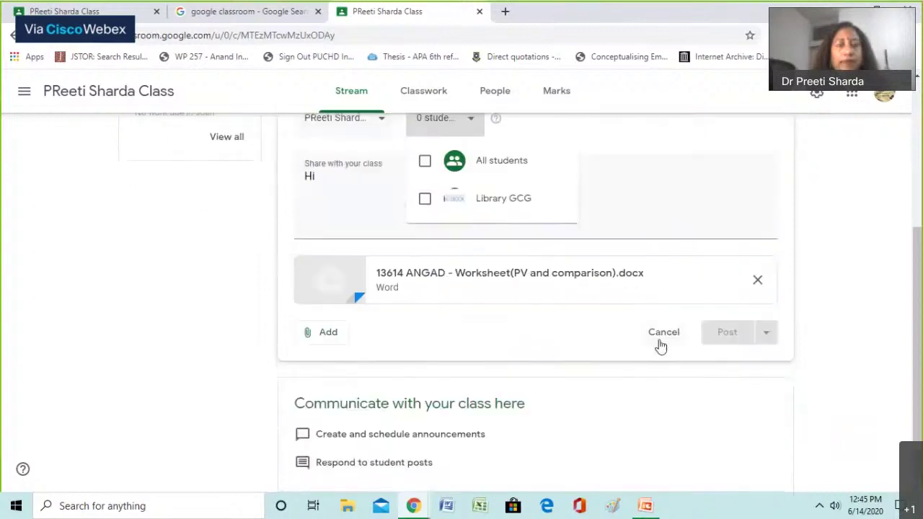
scroll(406, 281, "up", 1)
scroll(406, 280, "up", 1)
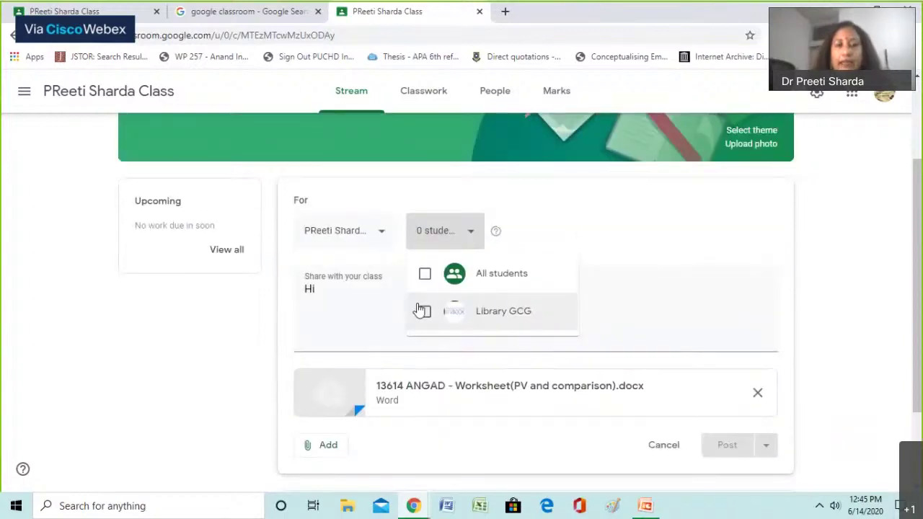
left_click(421, 308)
scroll(612, 283, "down", 1)
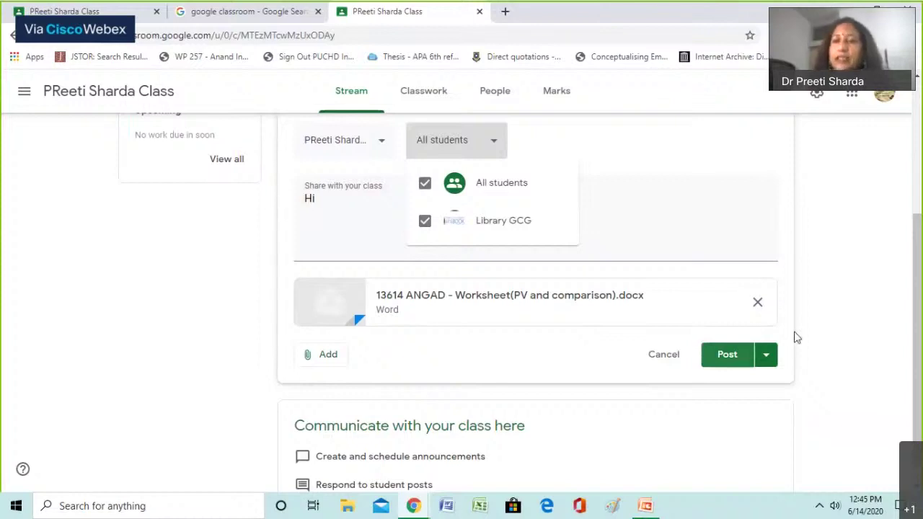
Show the publishing choices beside Post: Post, Schedule and Save draft
left_click(765, 354)
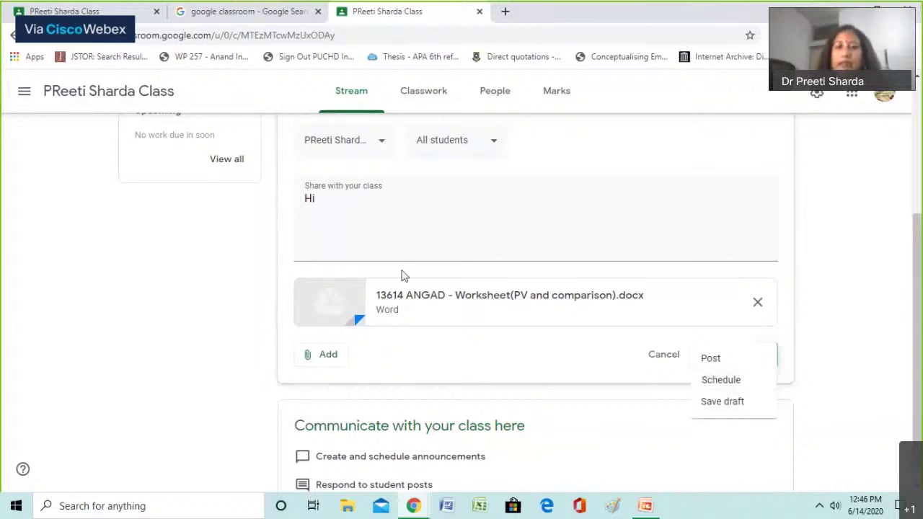
scroll(416, 277, "up", 1)
scroll(432, 282, "down", 2)
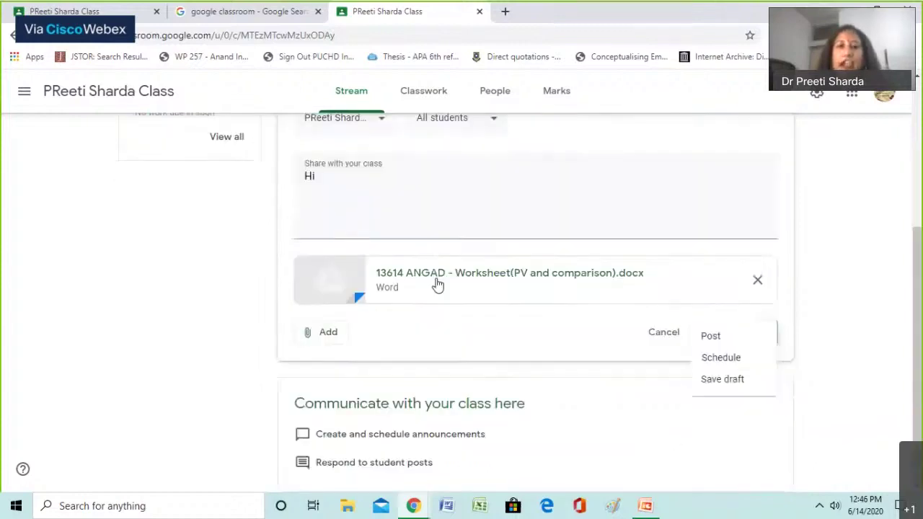
scroll(437, 285, "up", 2)
scroll(472, 295, "up", 2)
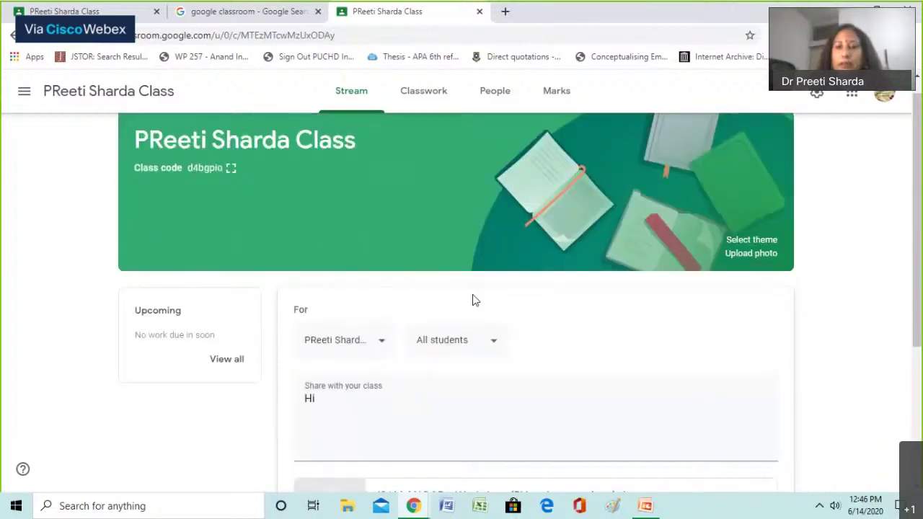
scroll(471, 301, "down", 3)
scroll(627, 302, "up", 1)
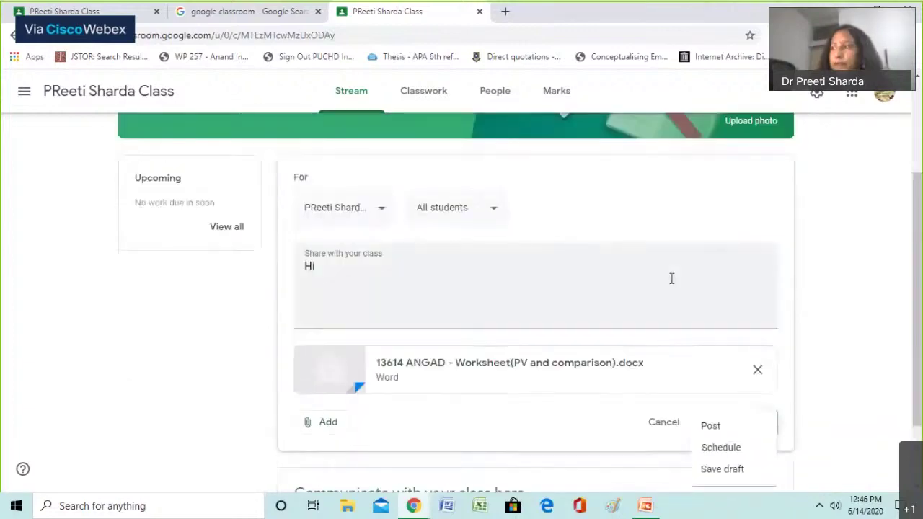
scroll(674, 317, "up", 1)
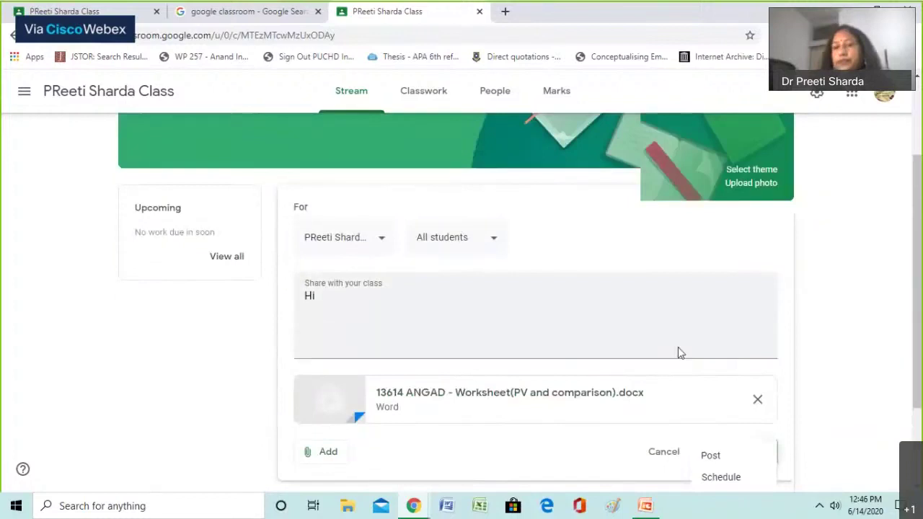
scroll(721, 404, "down", 1)
Post the 'Hi' announcement with the worksheet to the class
left_click(713, 396)
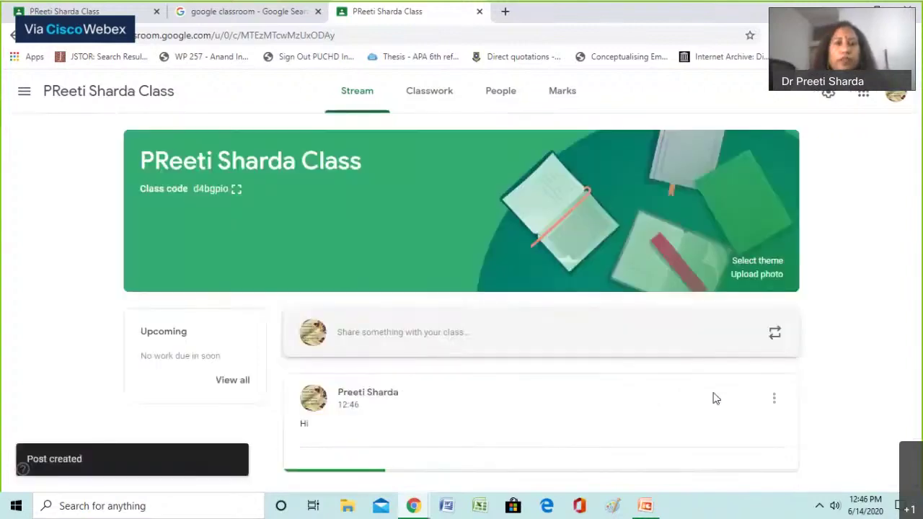
scroll(282, 412, "down", 1)
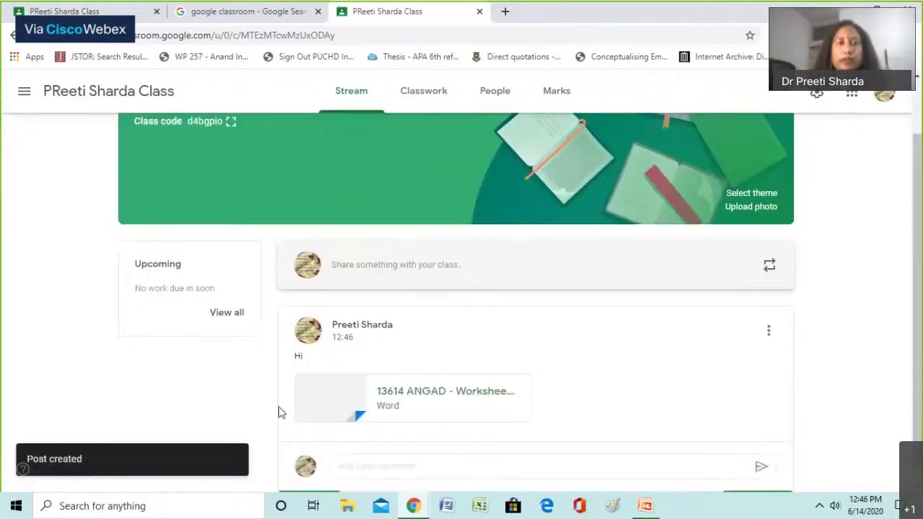
scroll(281, 412, "down", 1)
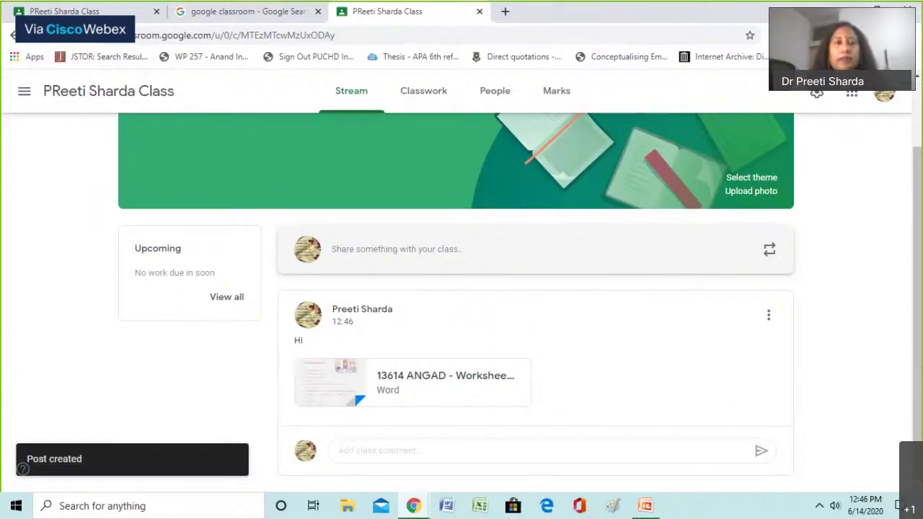
Reload the student account's class page to confirm the post appears, then return to the teacher's class
key("ctrl+1")
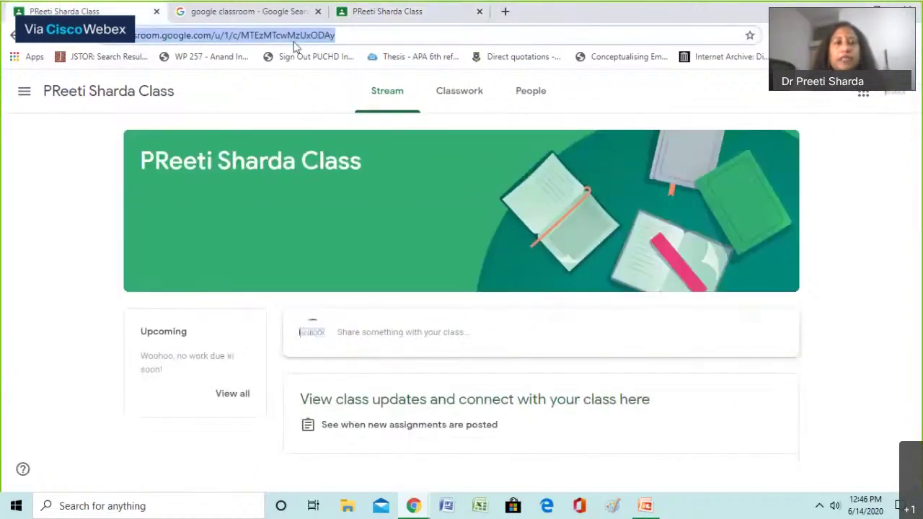
key("Return")
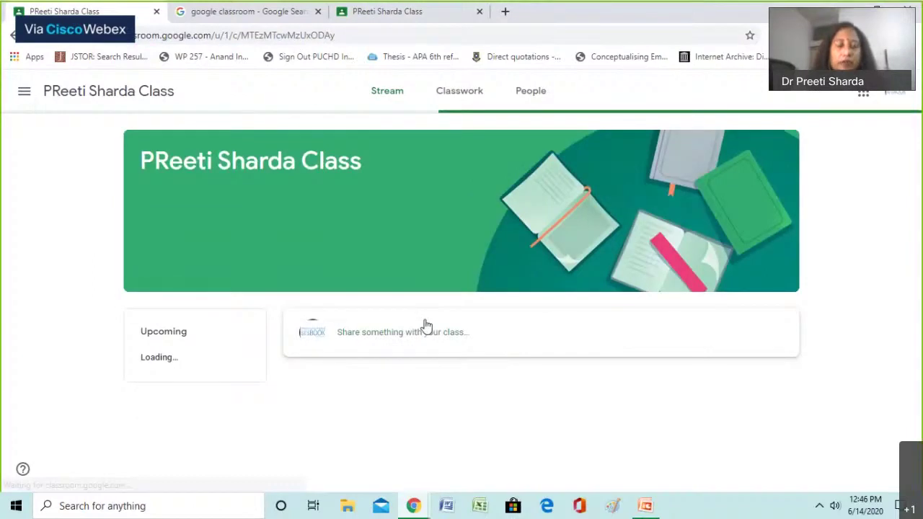
scroll(447, 348, "down", 1)
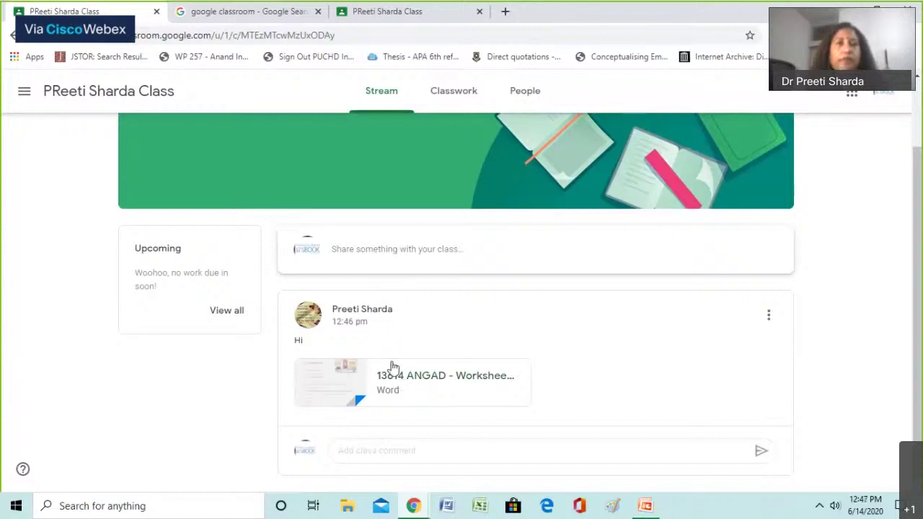
left_click(359, 13)
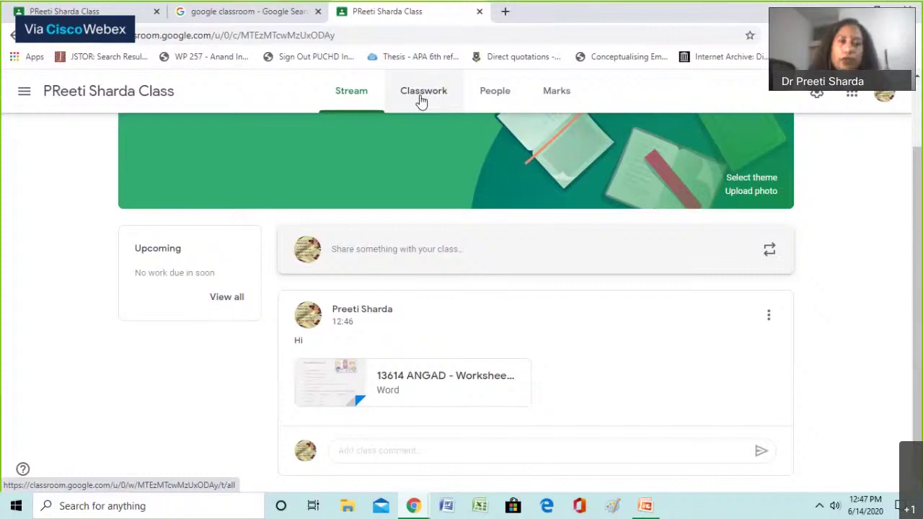
Create a new assignment titled 'Please tell me something about Google Classroom' with instructions '500 words'
left_click(422, 101)
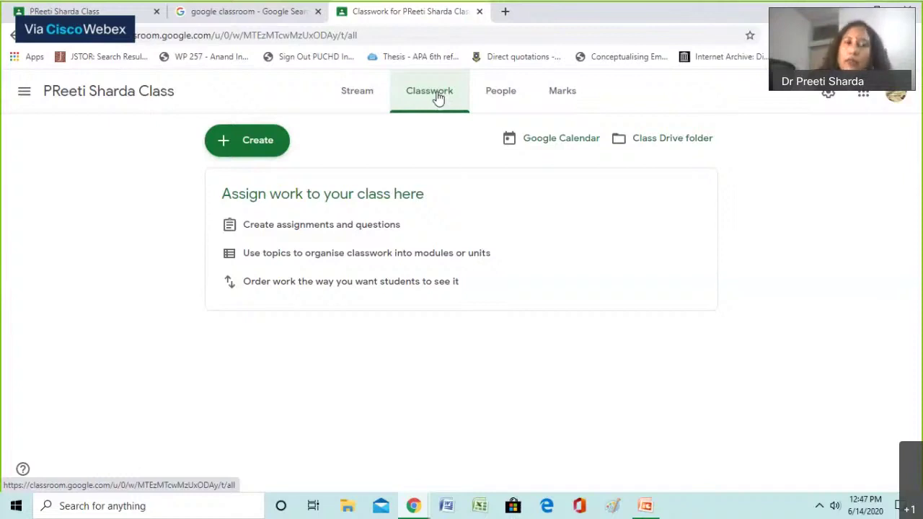
left_click(246, 140)
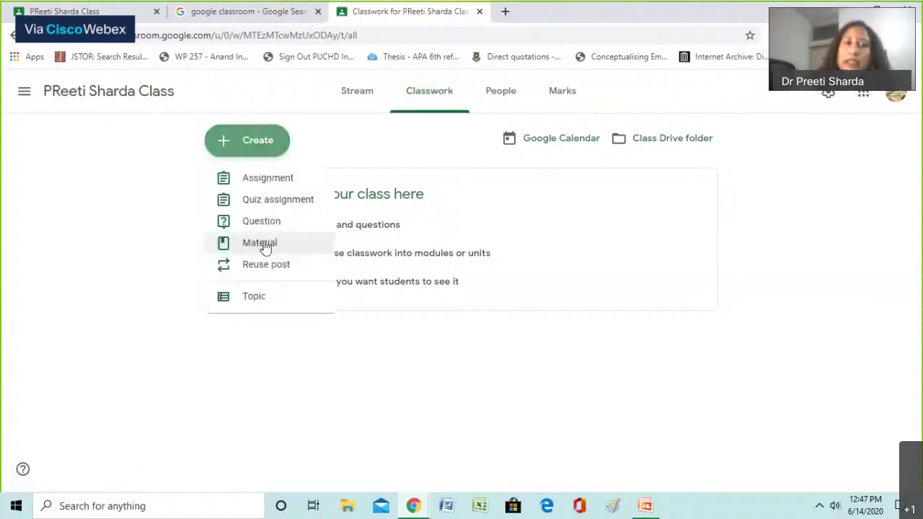
left_click(258, 179)
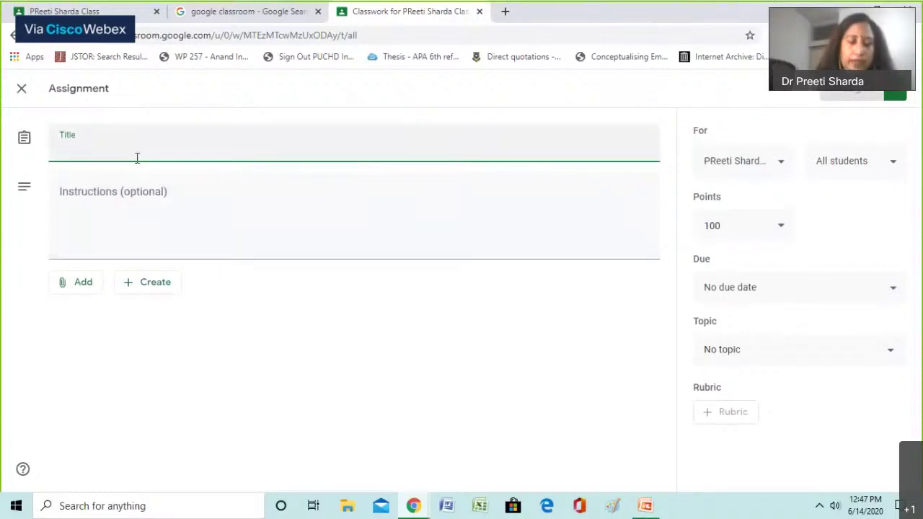
type("Please tell me somethin")
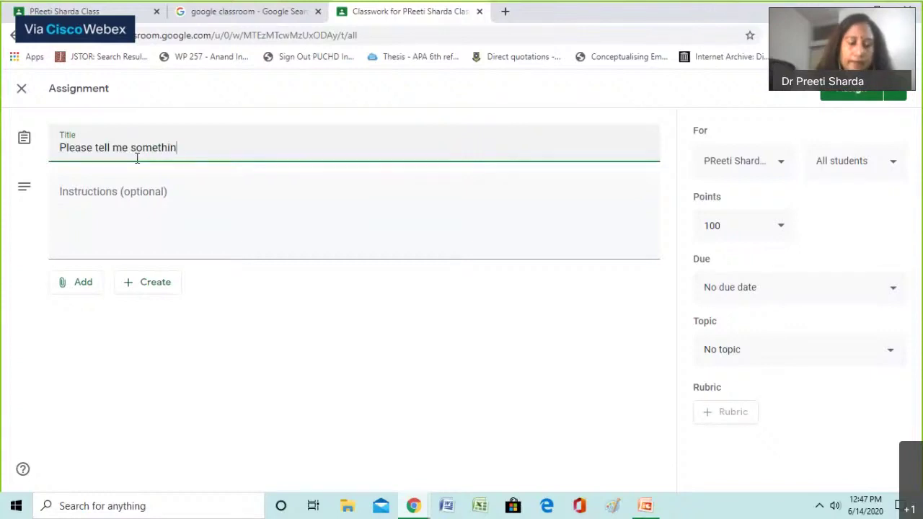
type("g")
type("ab")
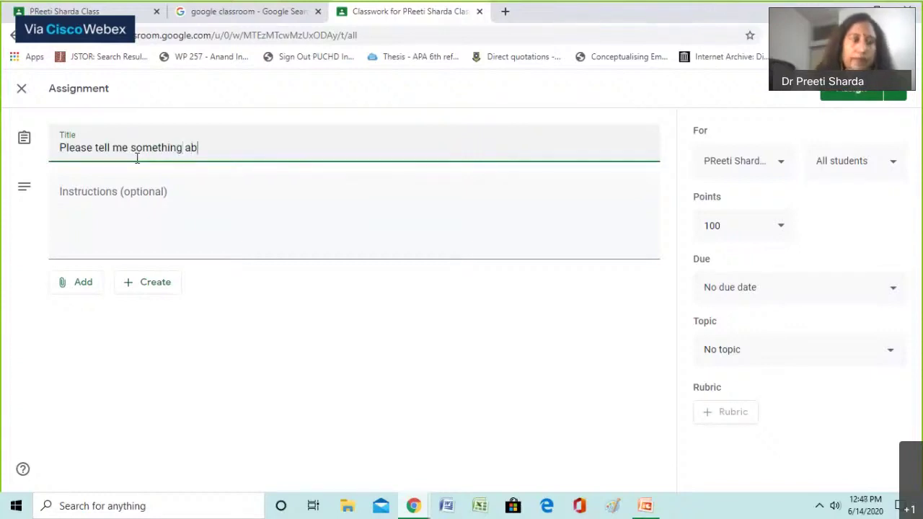
type("out Google")
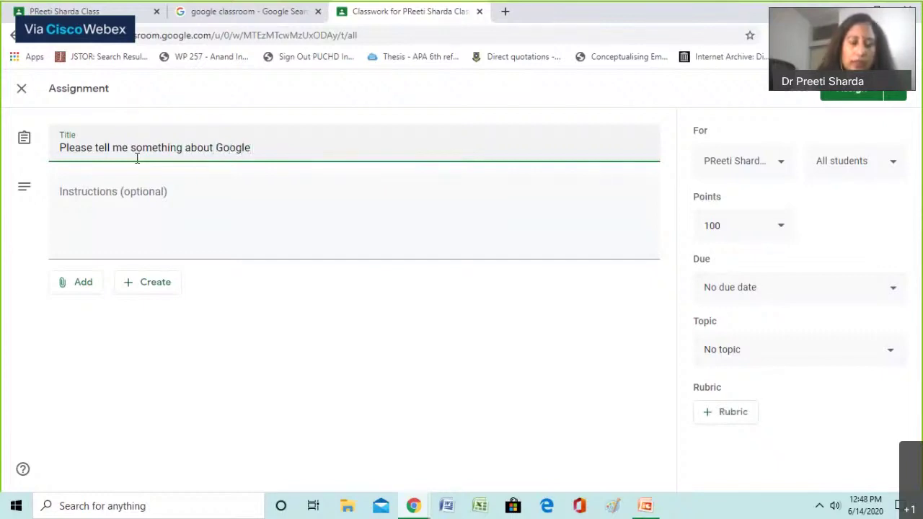
type(" Classroom")
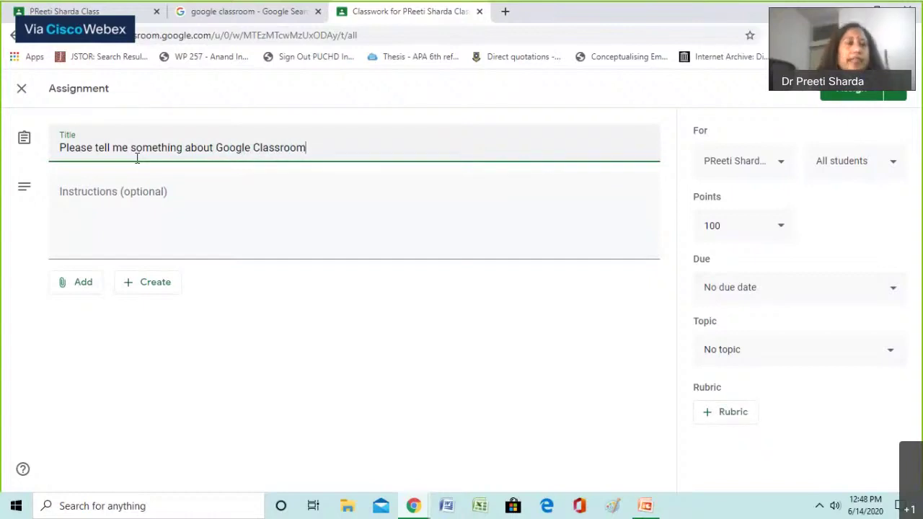
left_click(99, 195)
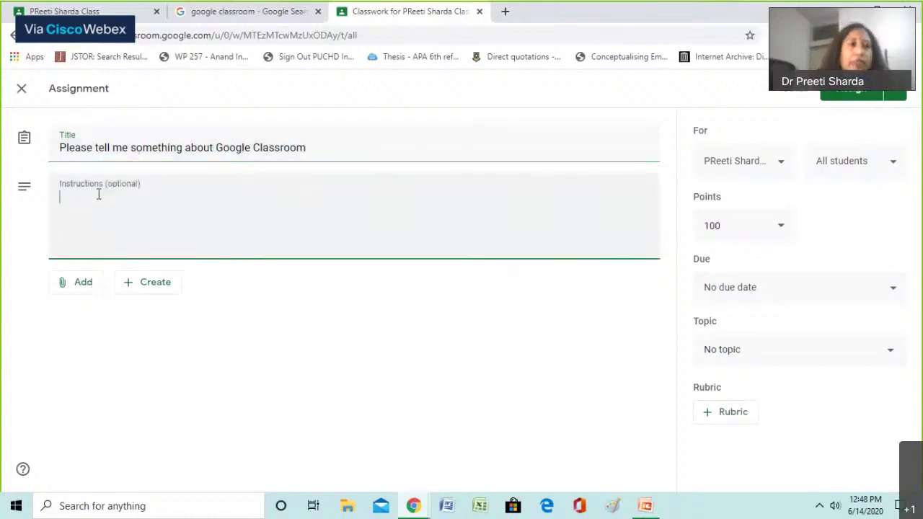
type("500")
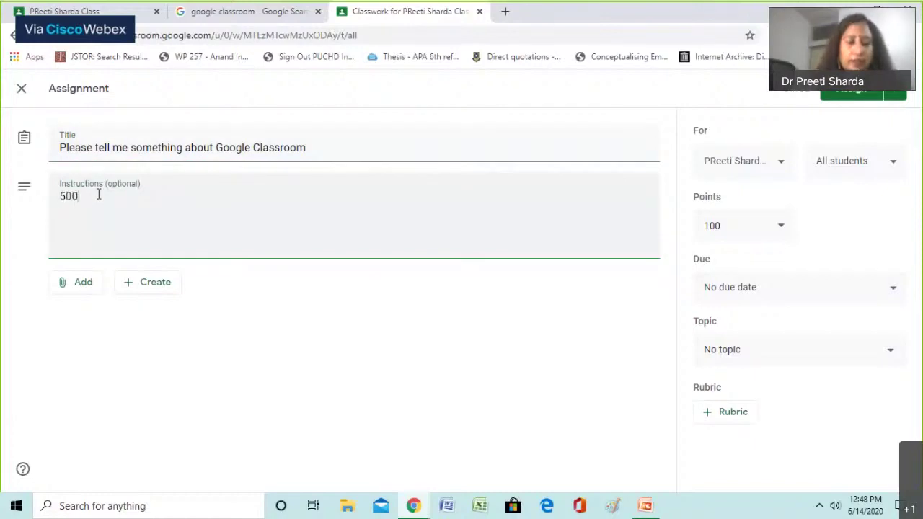
type(" words")
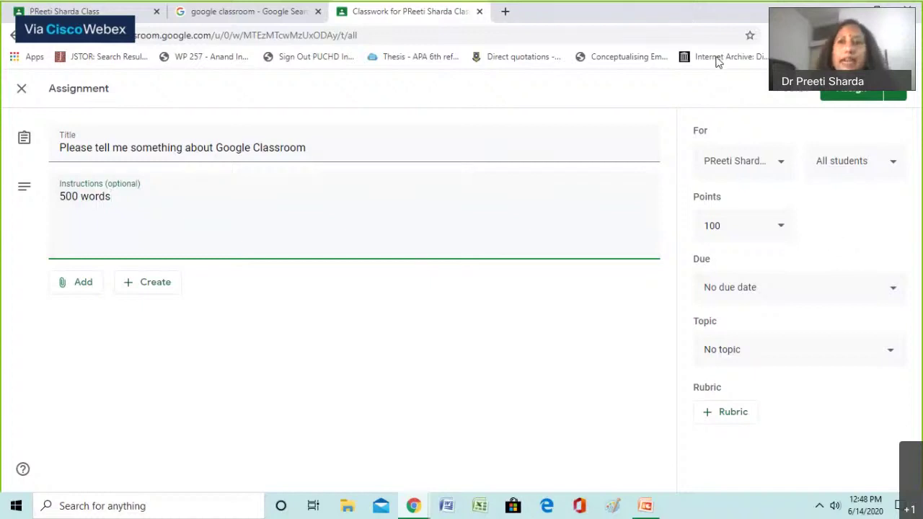
Set the assignment's points to 100 and start adding a rubric
left_click(782, 227)
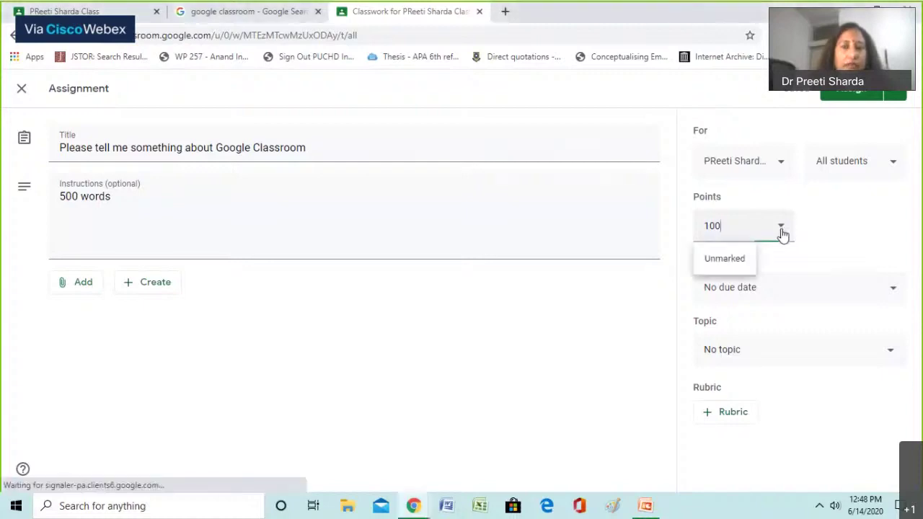
left_click_drag(783, 235, 686, 237)
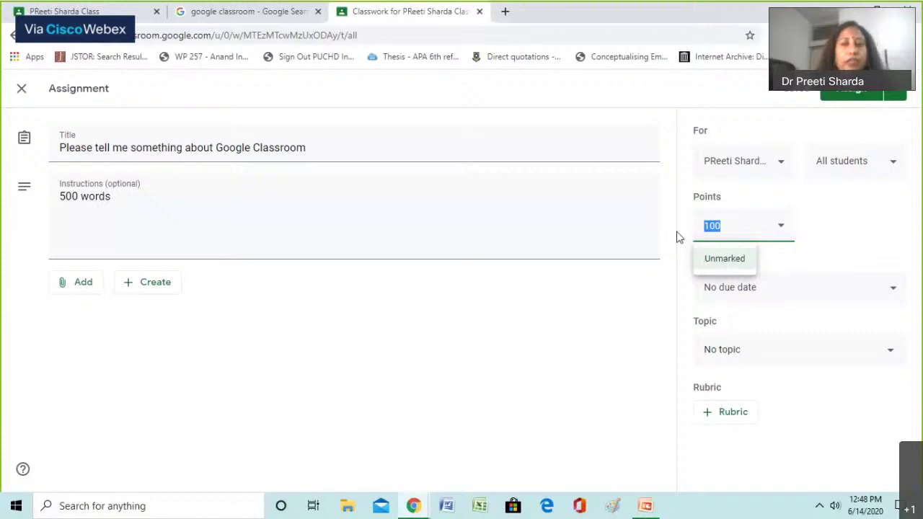
type("20")
key("ctrl+a")
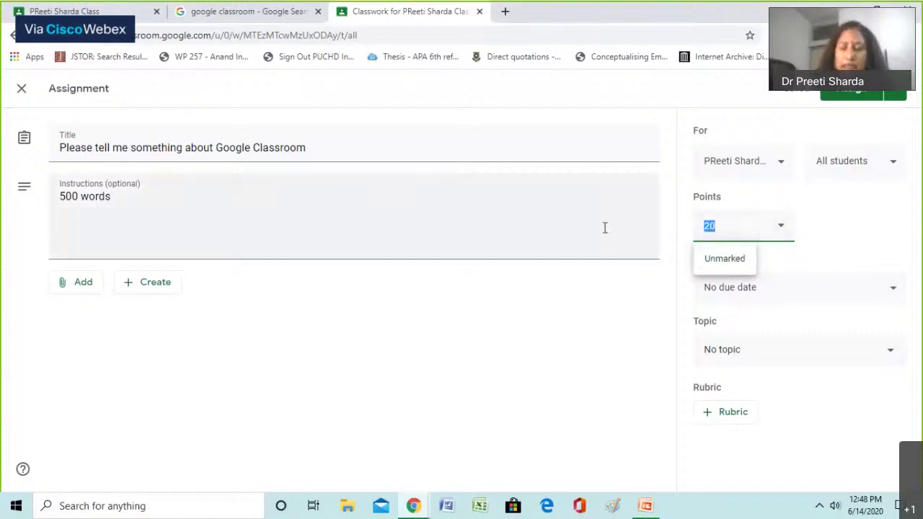
type("100")
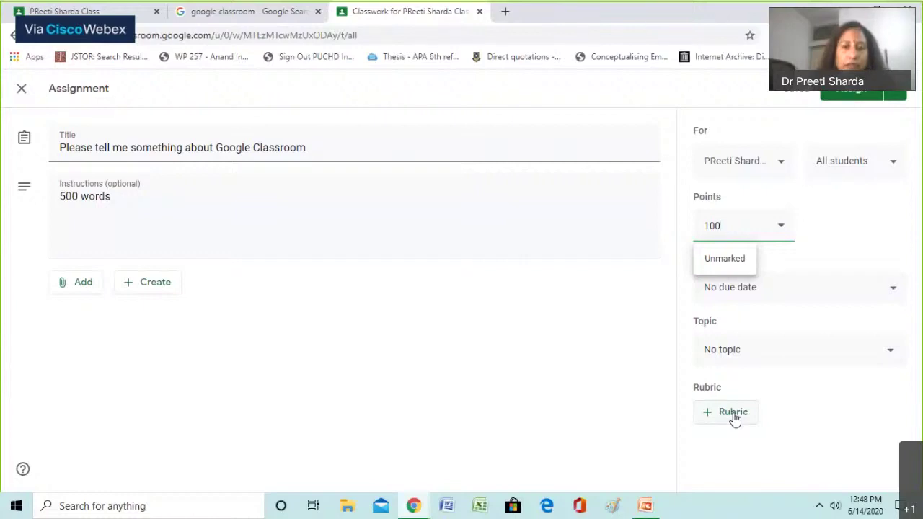
left_click(733, 417)
Create a rubric criterion 'Content' whose first level is worth 3 points, titled 3, described 'Very Good'
left_click(721, 422)
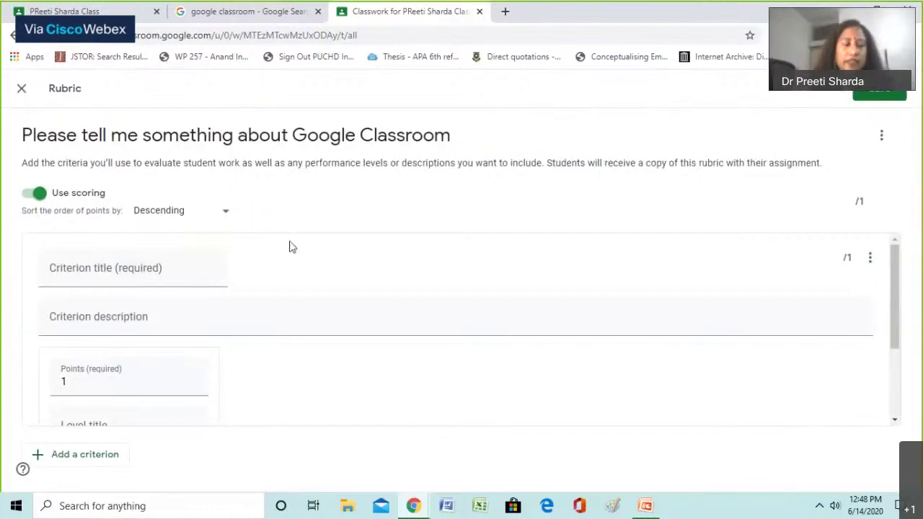
left_click(142, 275)
type("Con")
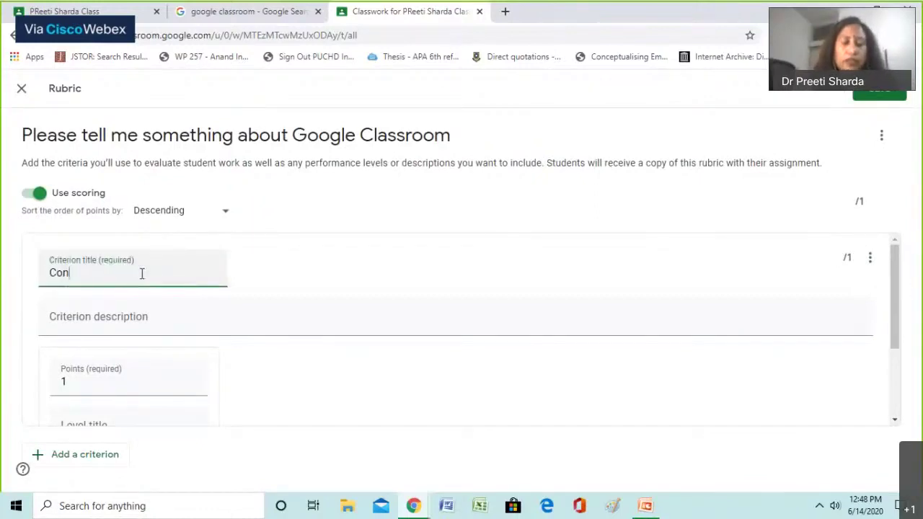
type("tent")
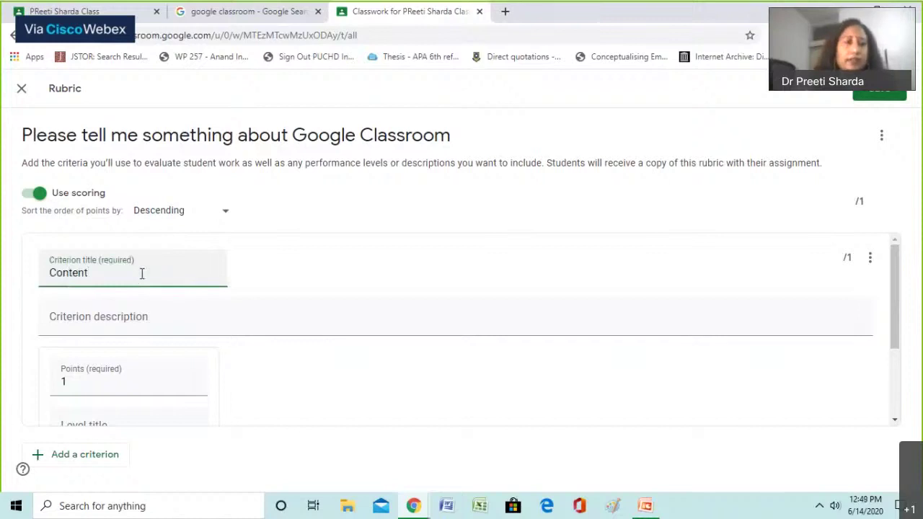
scroll(140, 289, "down", 1)
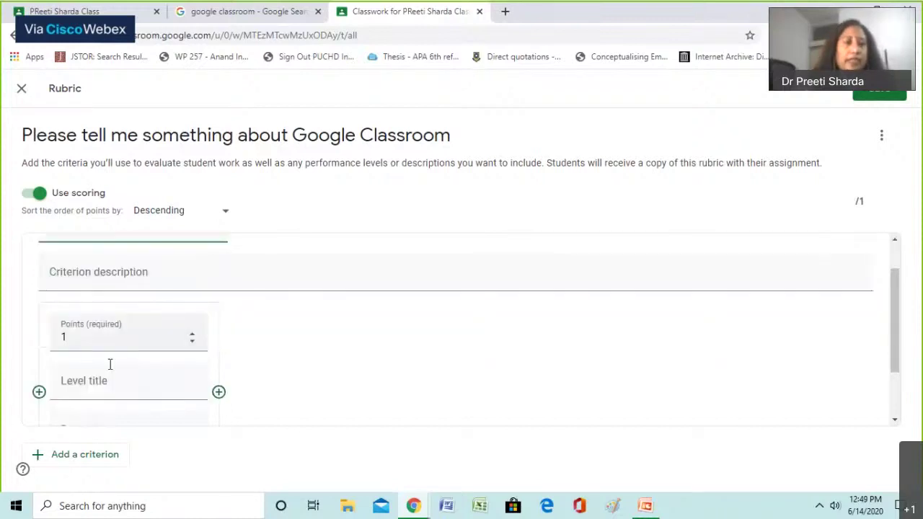
left_click(105, 280)
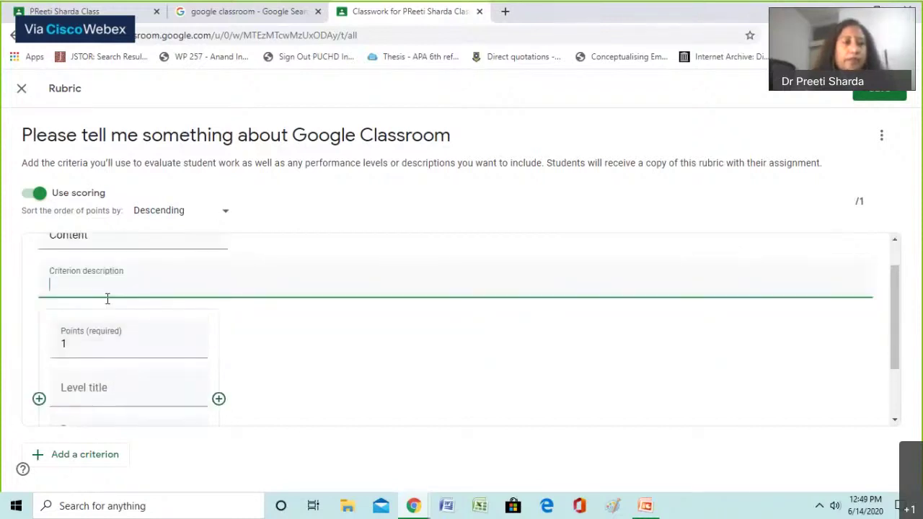
scroll(115, 324, "down", 2)
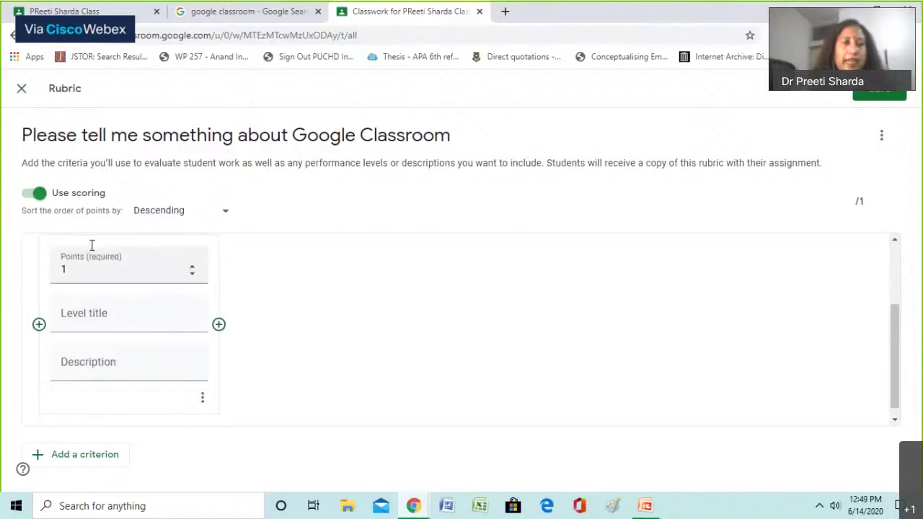
left_click(108, 312)
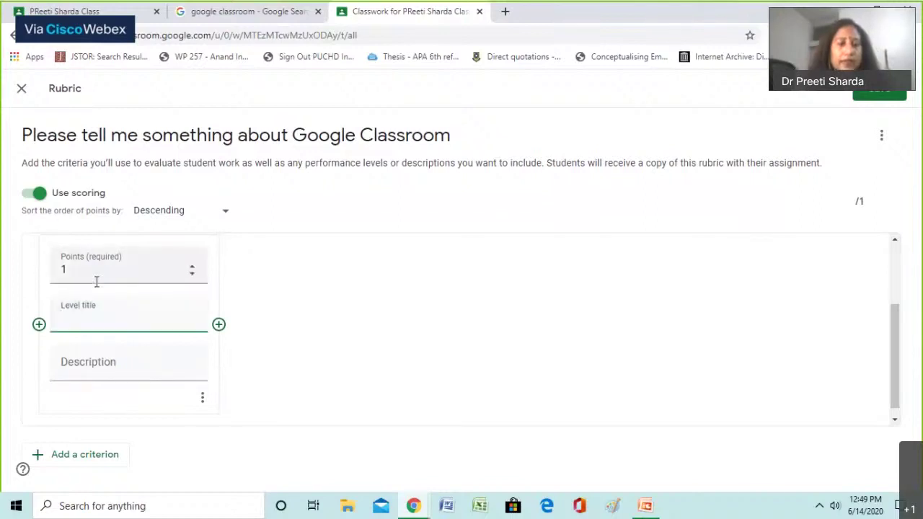
left_click(96, 281)
type("3")
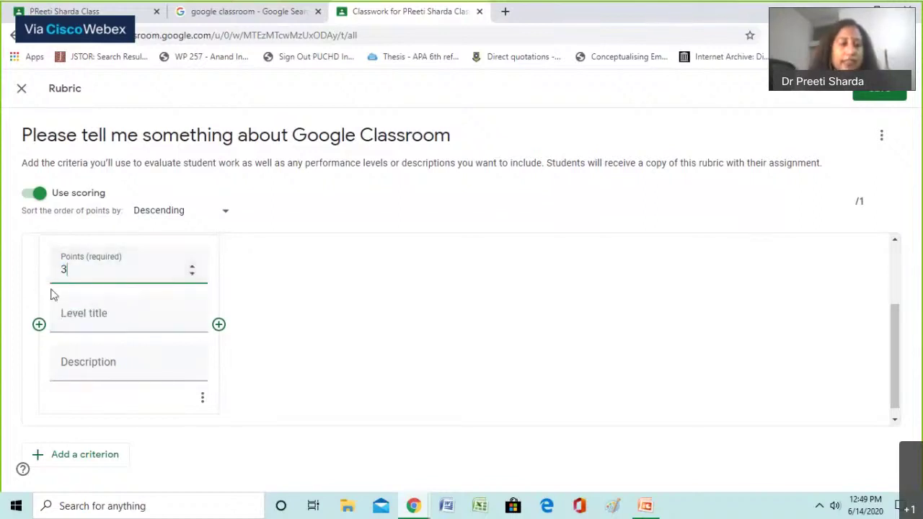
left_click(80, 314)
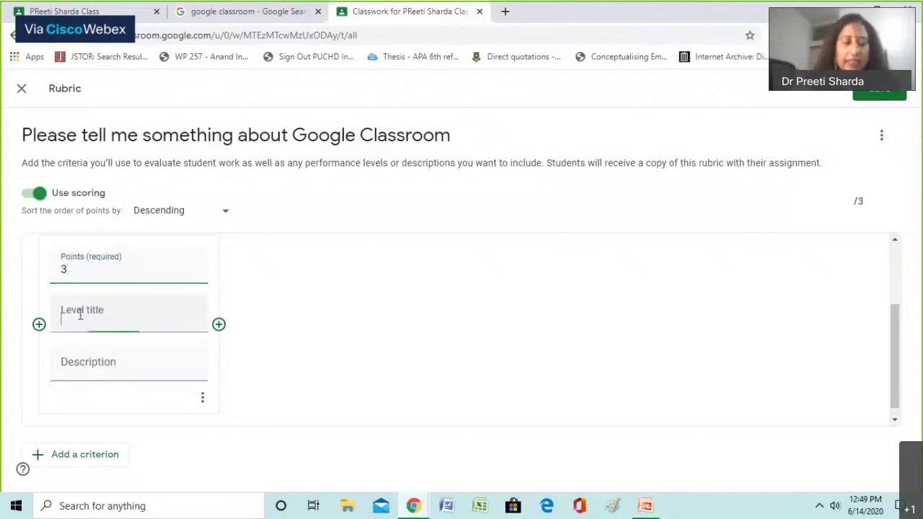
type("3")
left_click(85, 362)
type("Very Goo")
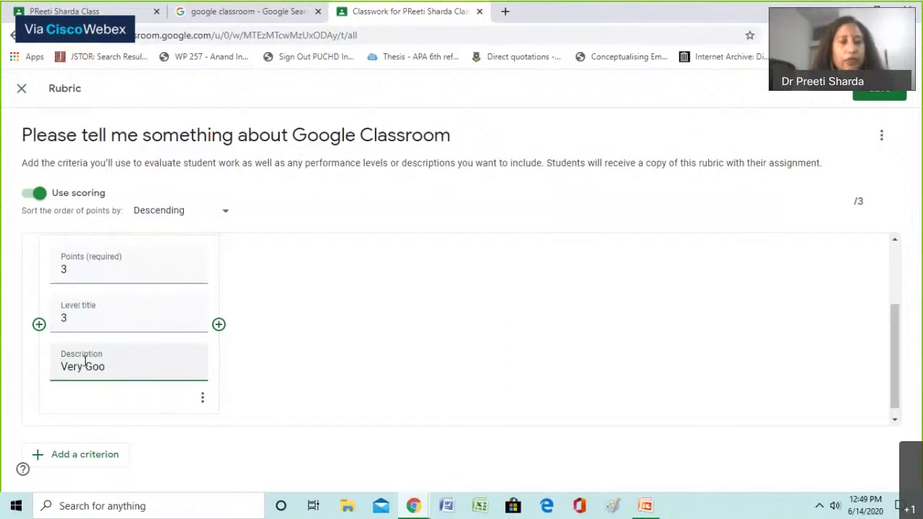
type("d")
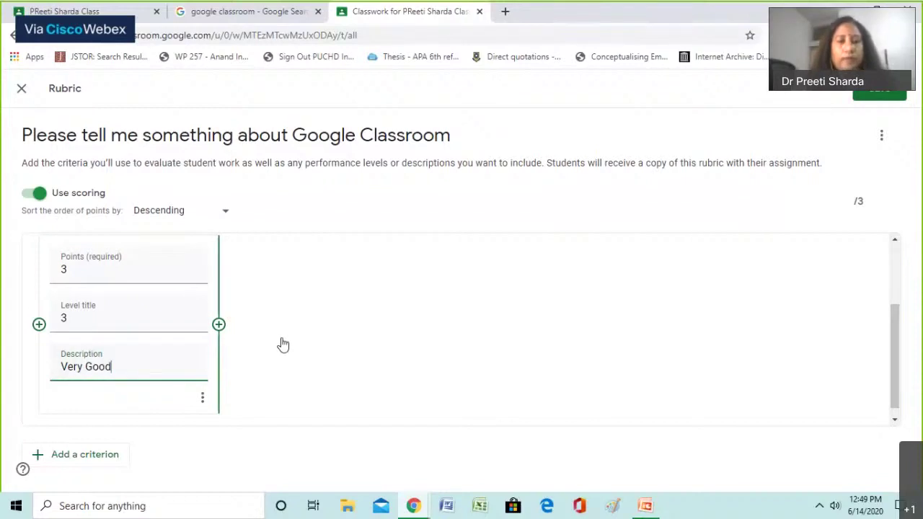
Add levels worth 2 ('Good') and 1 ('Poor'), then save the rubric
left_click(280, 344)
type("2")
left_click(264, 365)
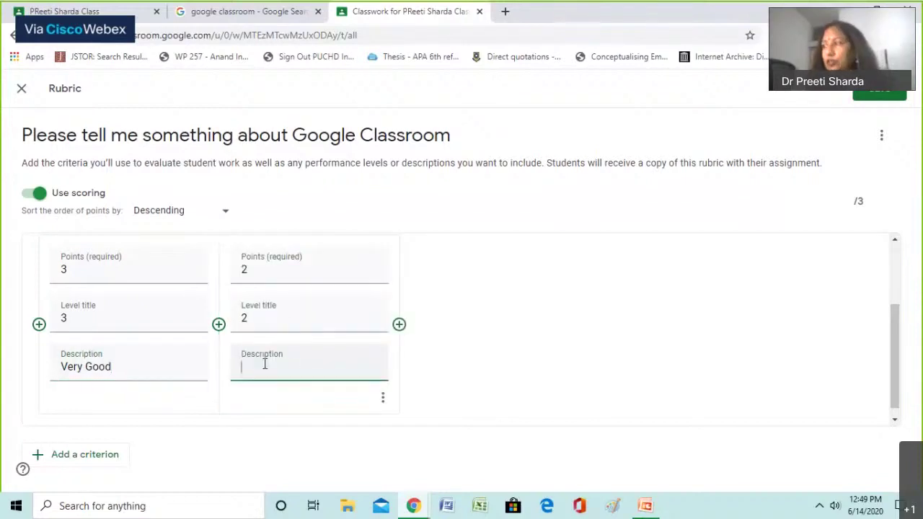
type("Googd")
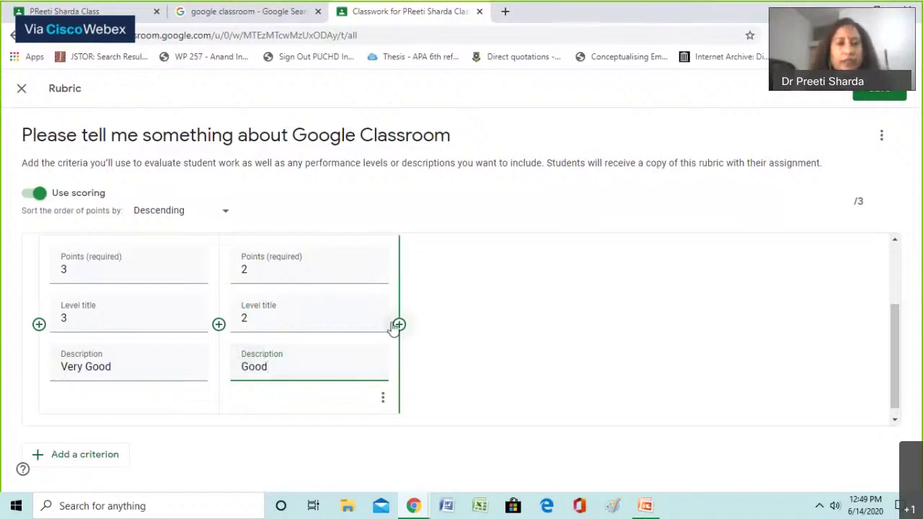
left_click(399, 326)
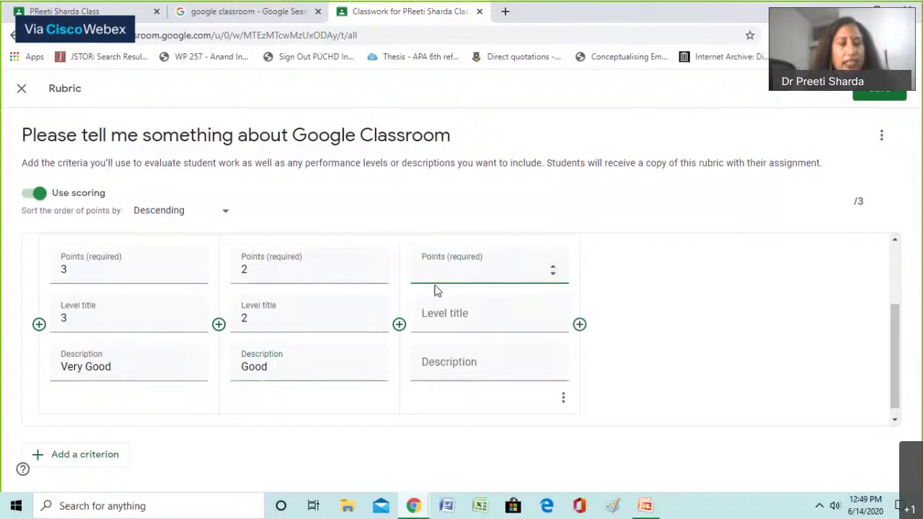
type("1")
left_click(429, 322)
type("1")
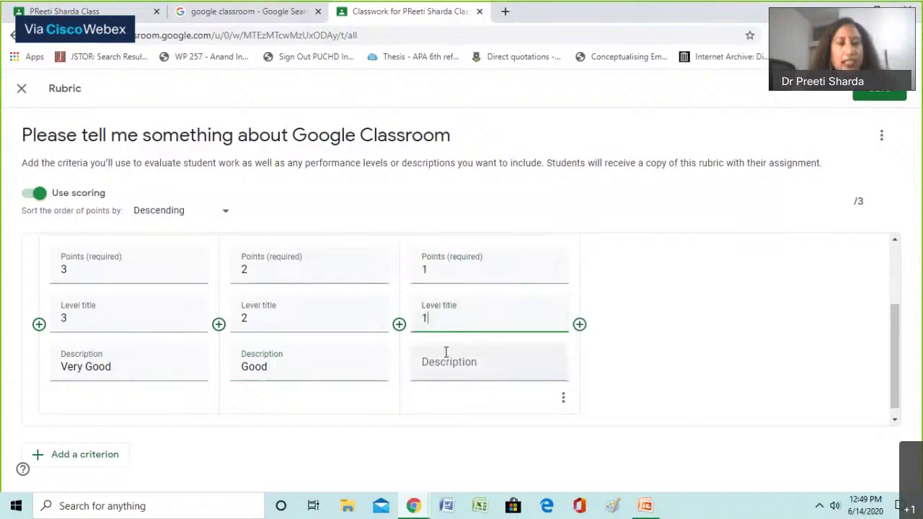
left_click(447, 363)
type("Poor")
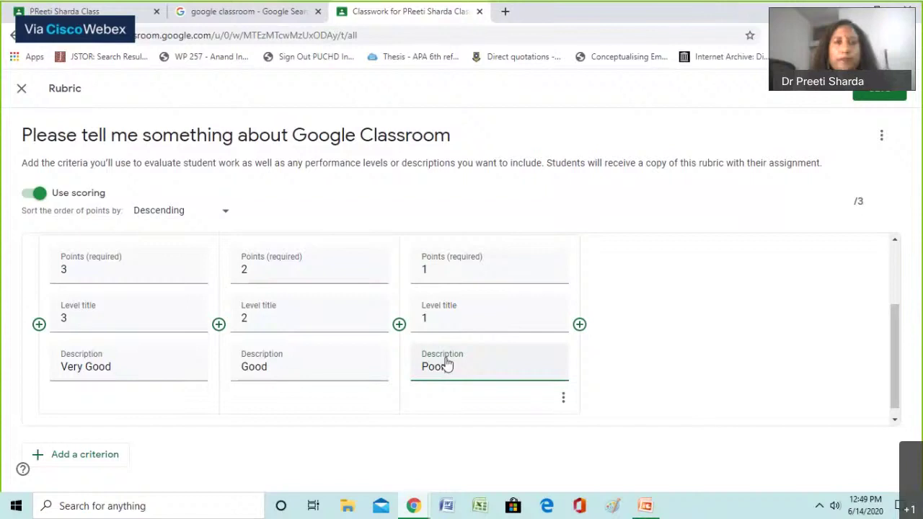
left_click(897, 92)
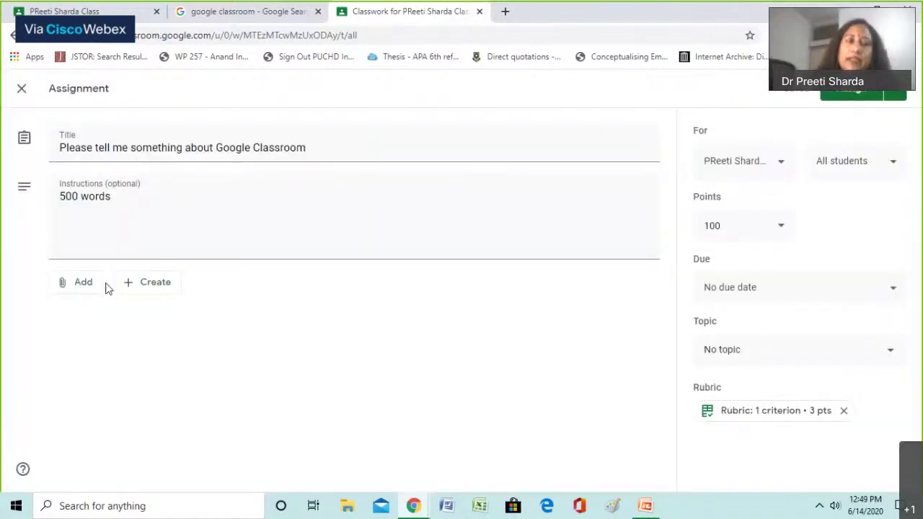
Attach a new Google Docs file to the assignment, title it 'Google answers', and close it
left_click(154, 284)
left_click(160, 309)
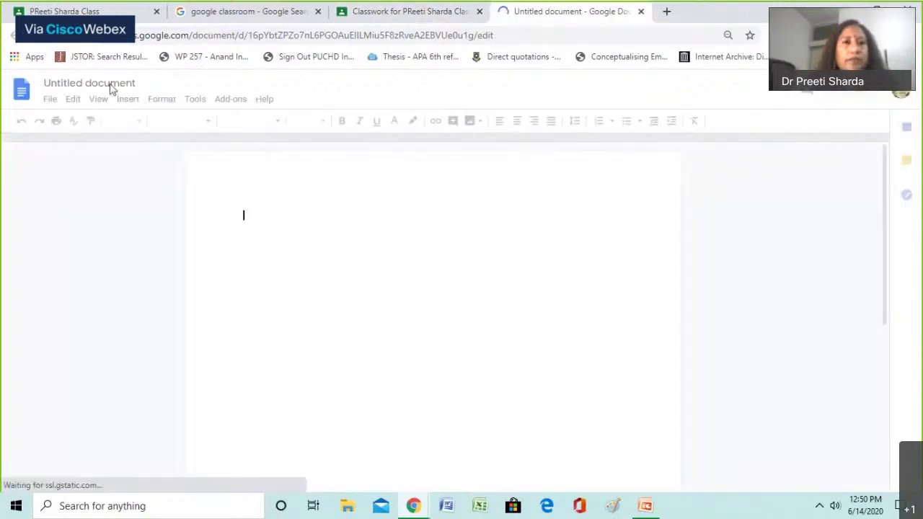
left_click(111, 84)
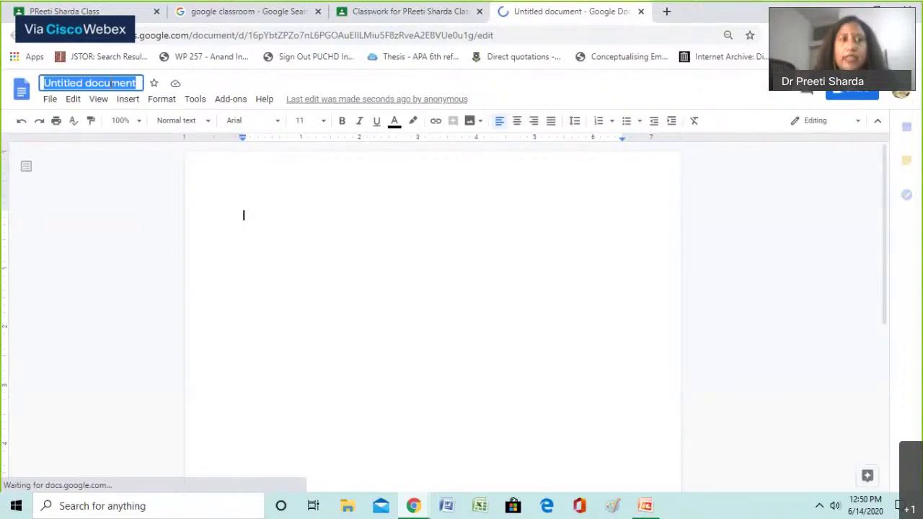
type("Goog")
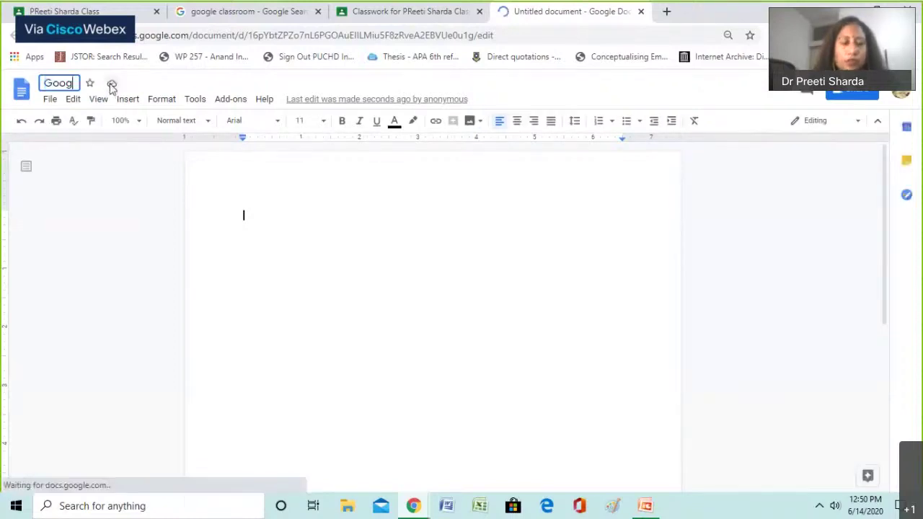
type("le answers")
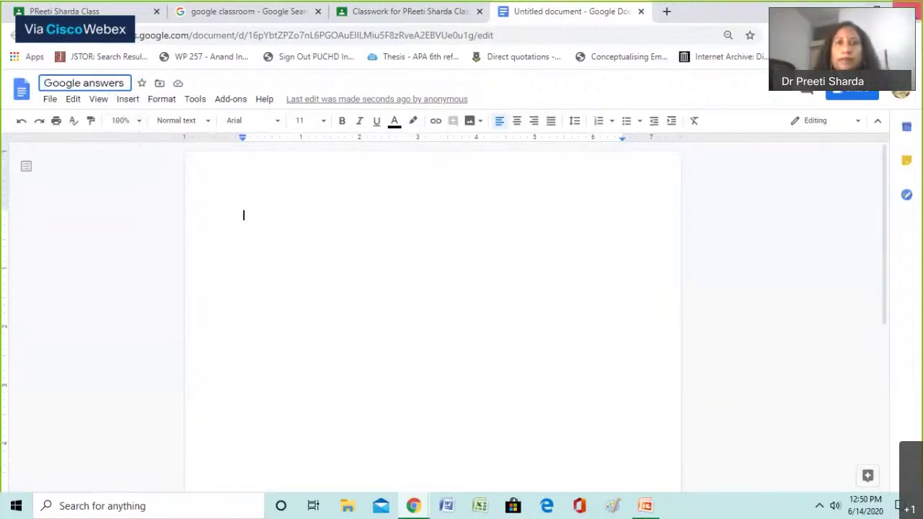
left_click(519, 93)
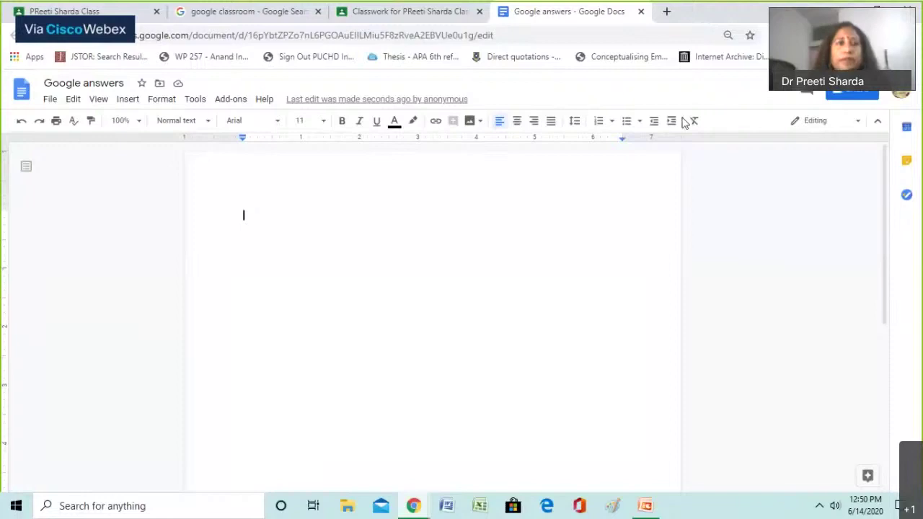
left_click(641, 12)
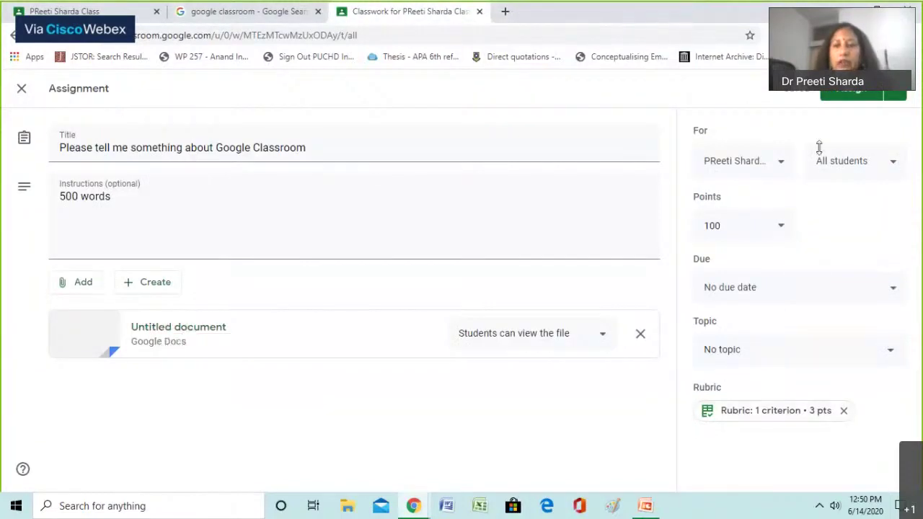
Post the assignment, then edit it to be due tomorrow, 15 Jun 2020, at 23:59
left_click(855, 96)
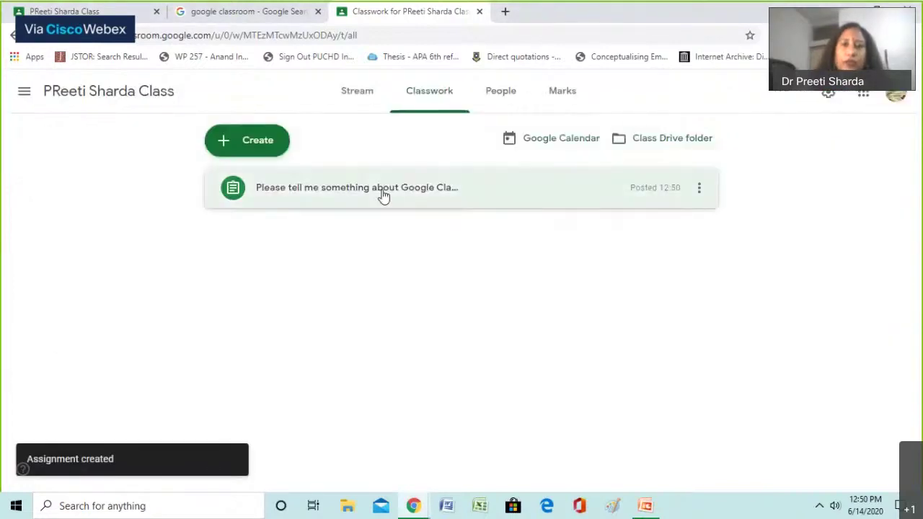
left_click(383, 195)
left_click(699, 189)
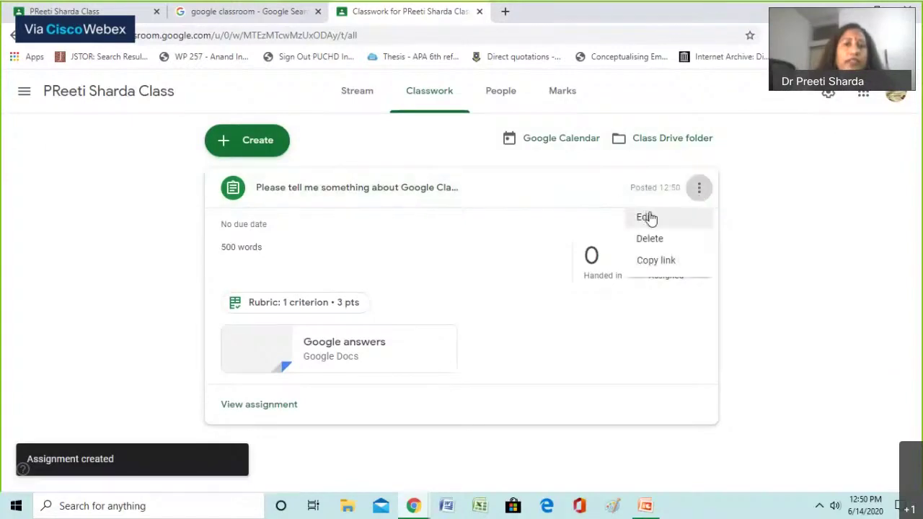
left_click(650, 217)
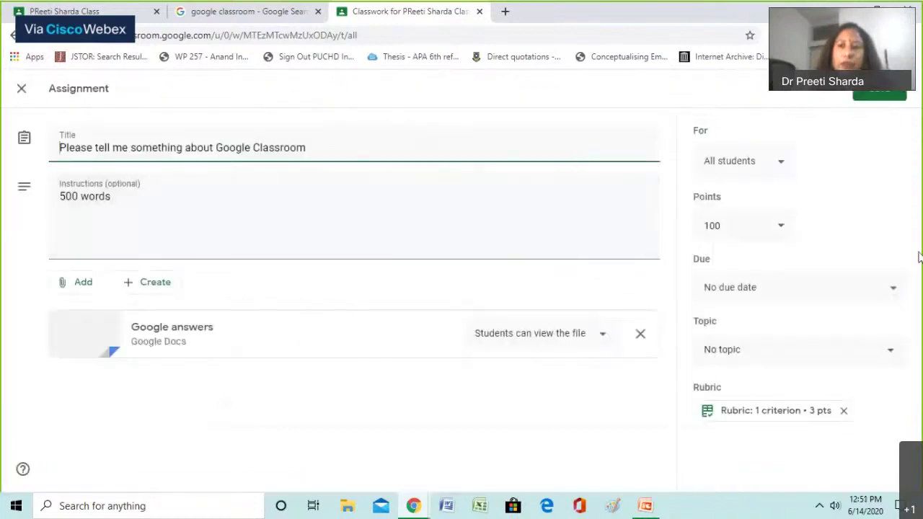
left_click(891, 292)
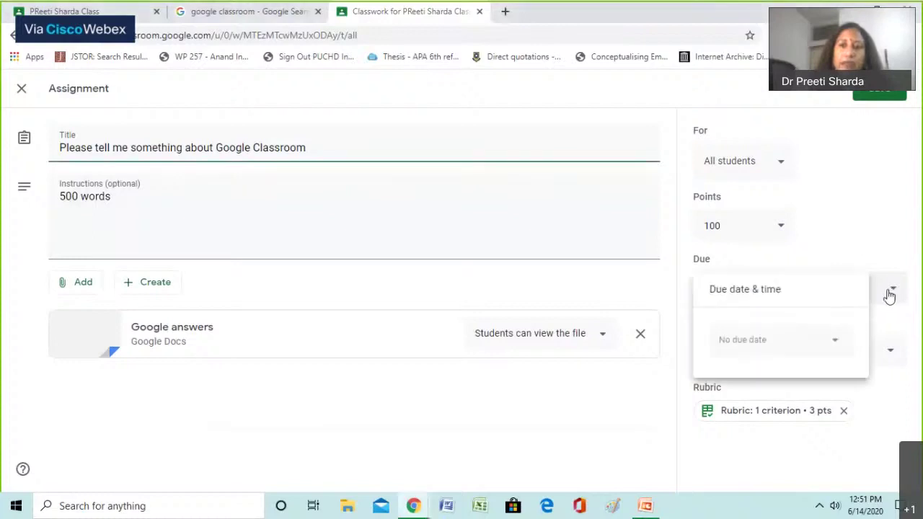
left_click(750, 339)
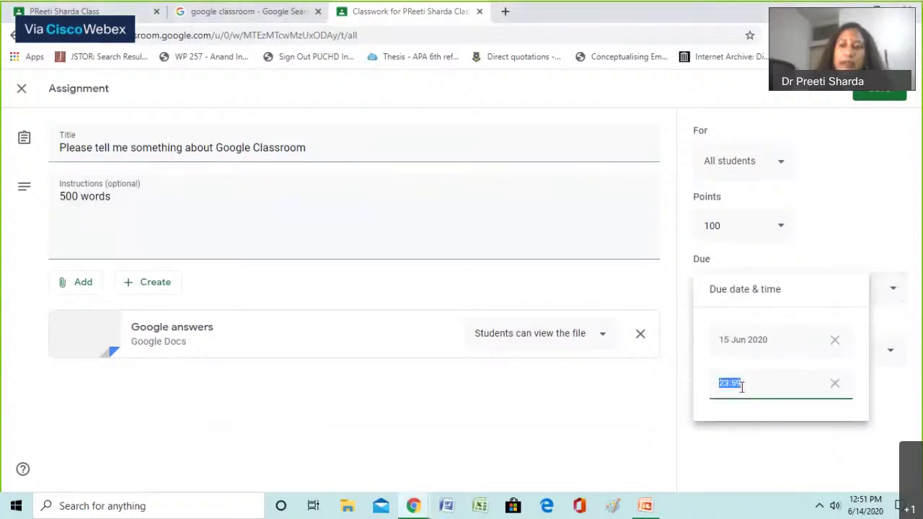
left_click(670, 400)
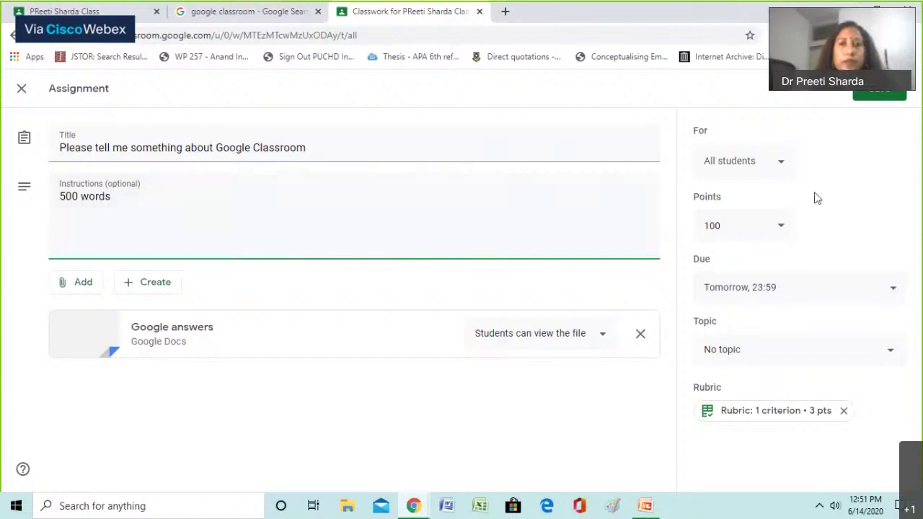
left_click(869, 103)
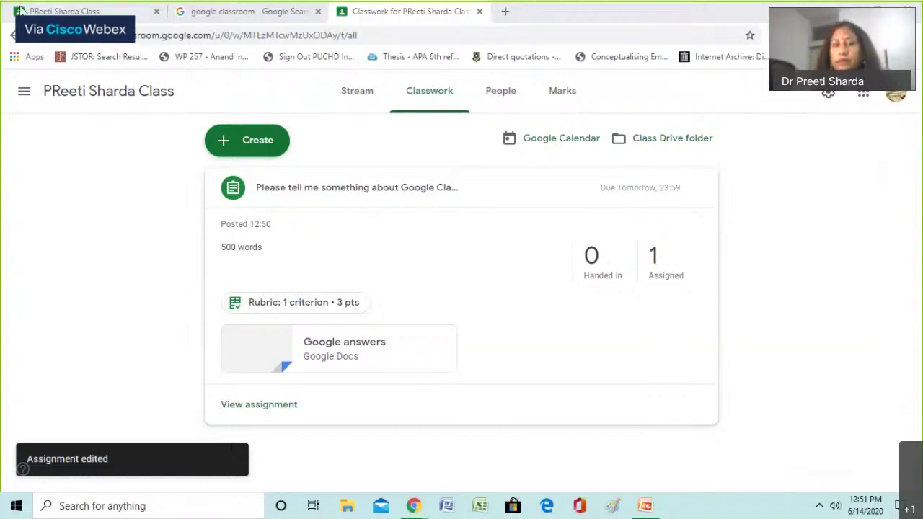
Reload the class Stream with F5 and open the new assignment post
left_click(21, 11)
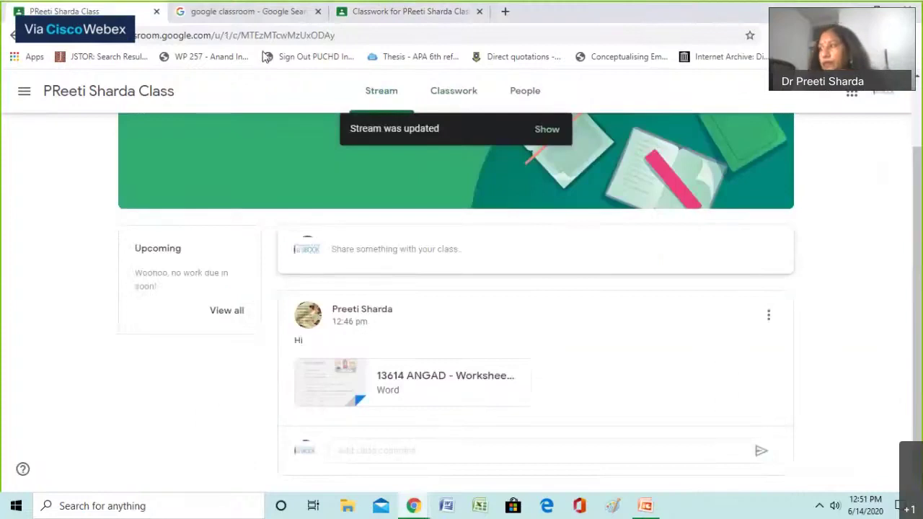
key("F5")
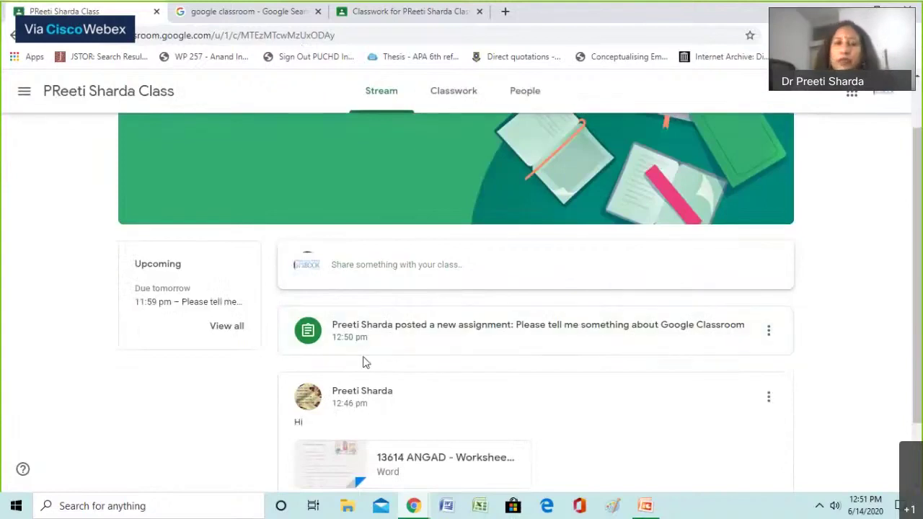
scroll(467, 344, "down", 1)
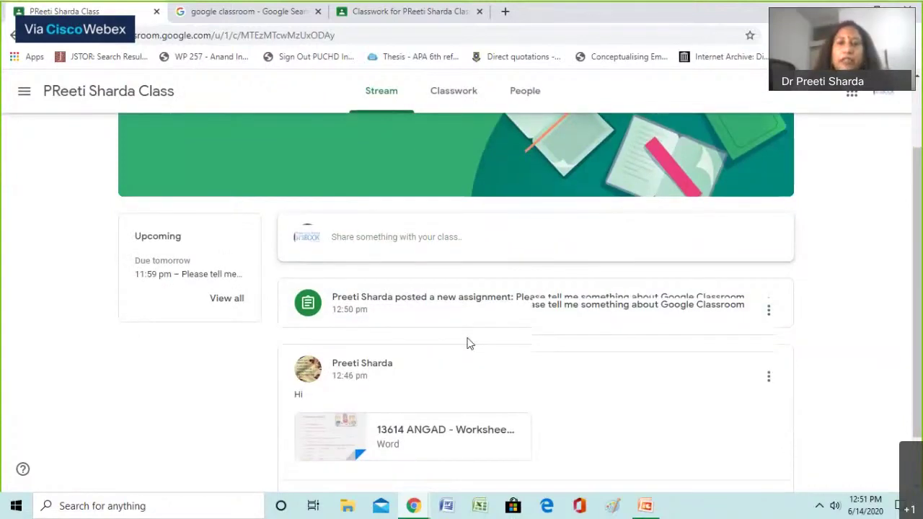
scroll(468, 343, "down", 1)
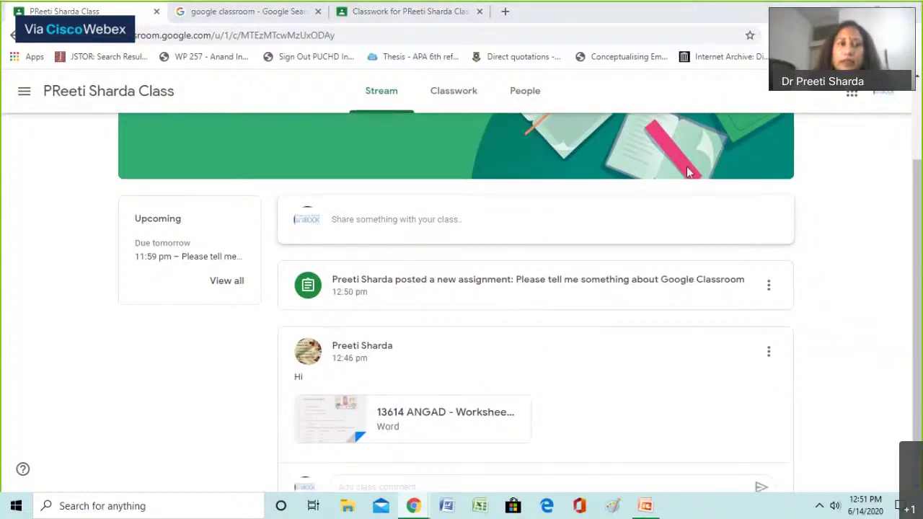
left_click(481, 282)
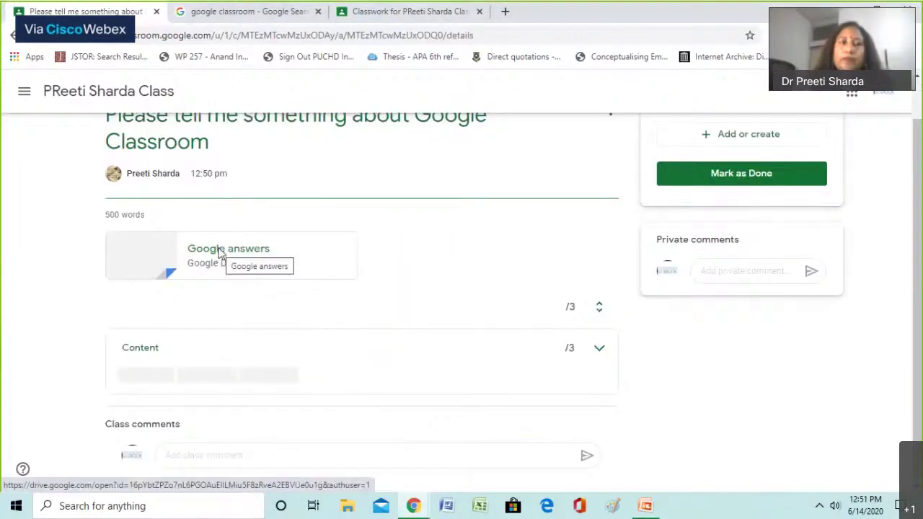
Open the Google answers attachment, check the student's Add or create menu, and close the duplicate Docs tab
left_click(216, 250)
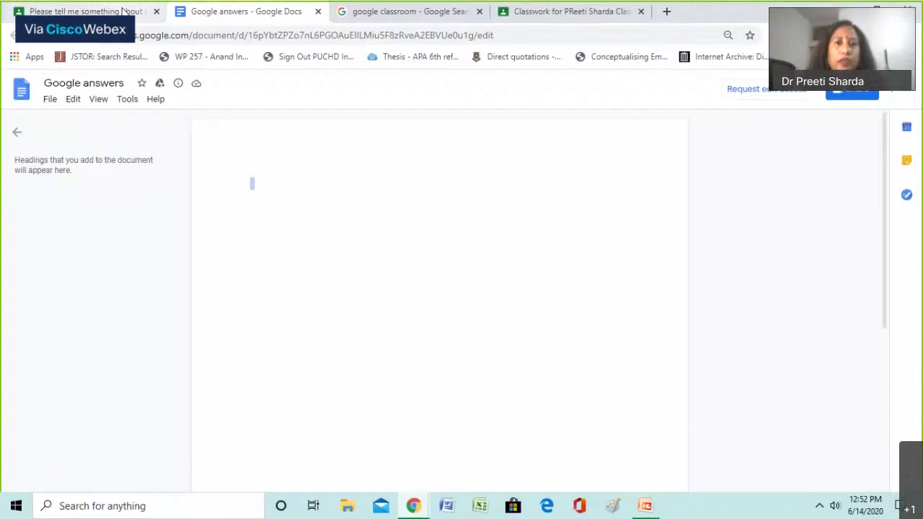
left_click(124, 10)
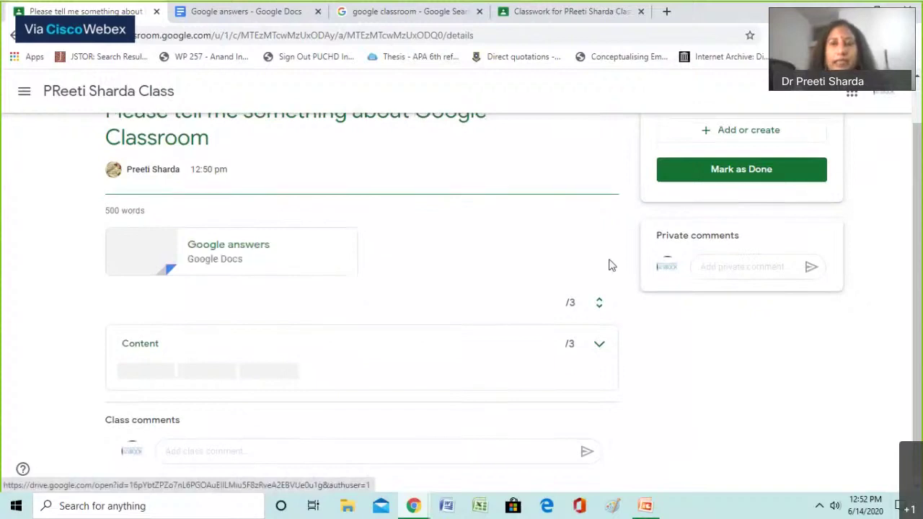
scroll(692, 167, "up", 1)
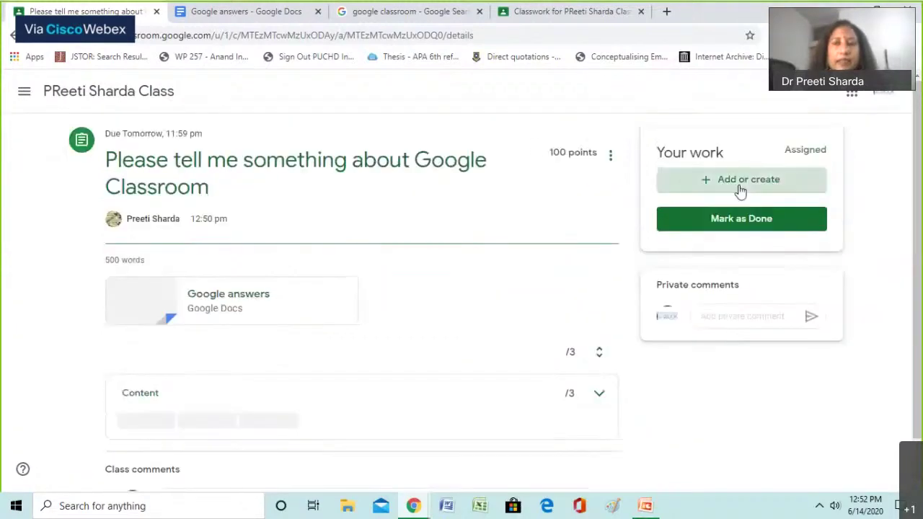
left_click(741, 188)
left_click(743, 184)
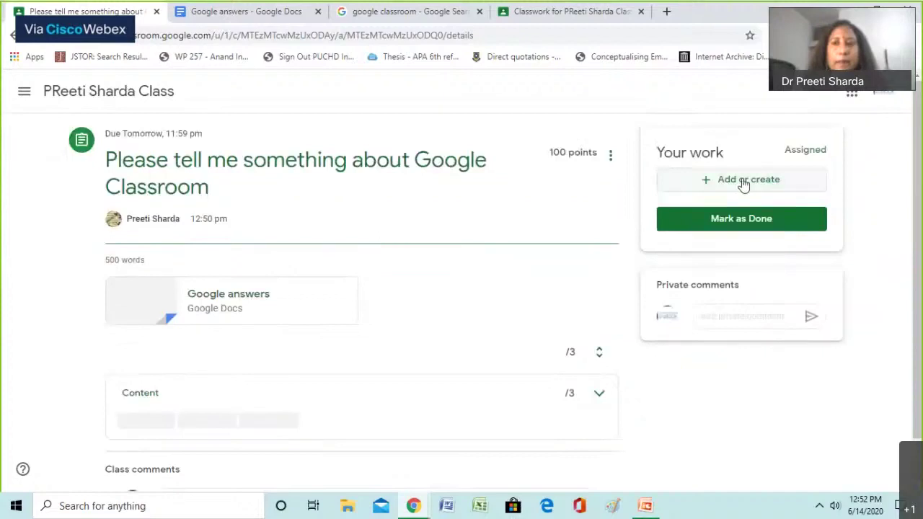
left_click(744, 184)
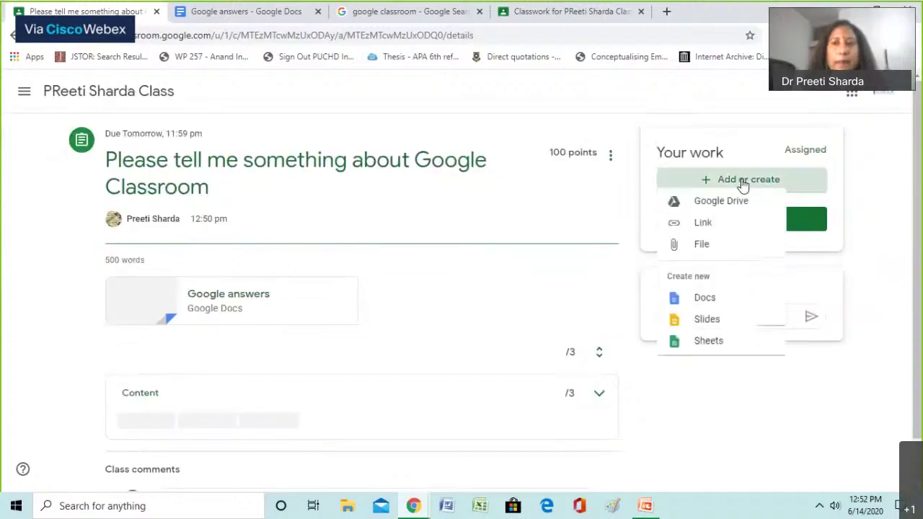
left_click(429, 267)
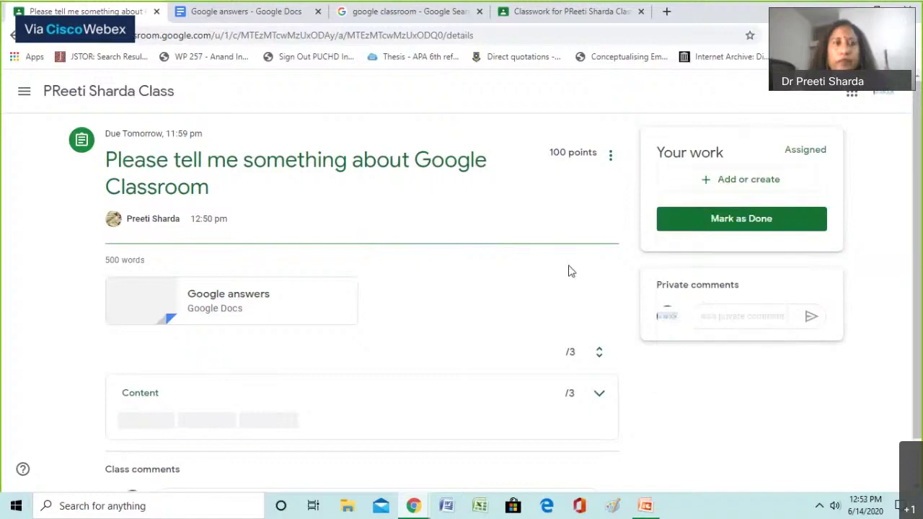
scroll(243, 271, "down", 1)
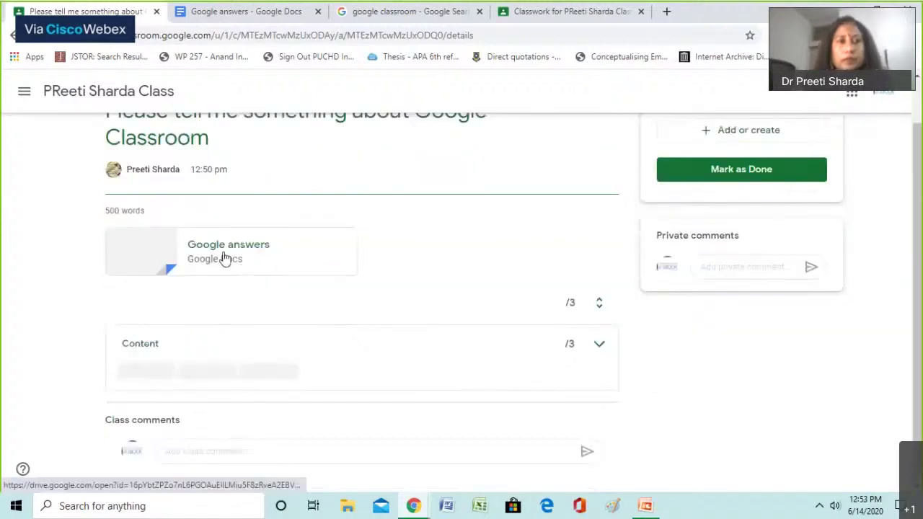
left_click(223, 259)
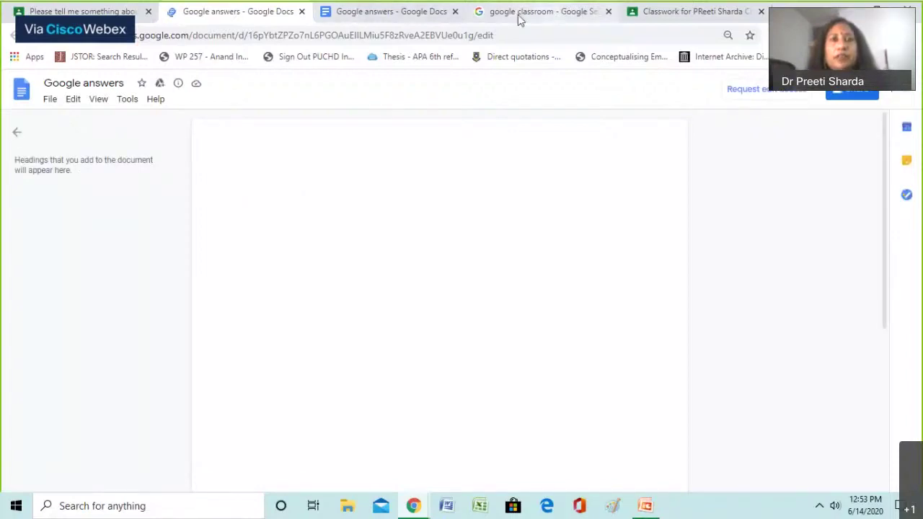
left_click(301, 12)
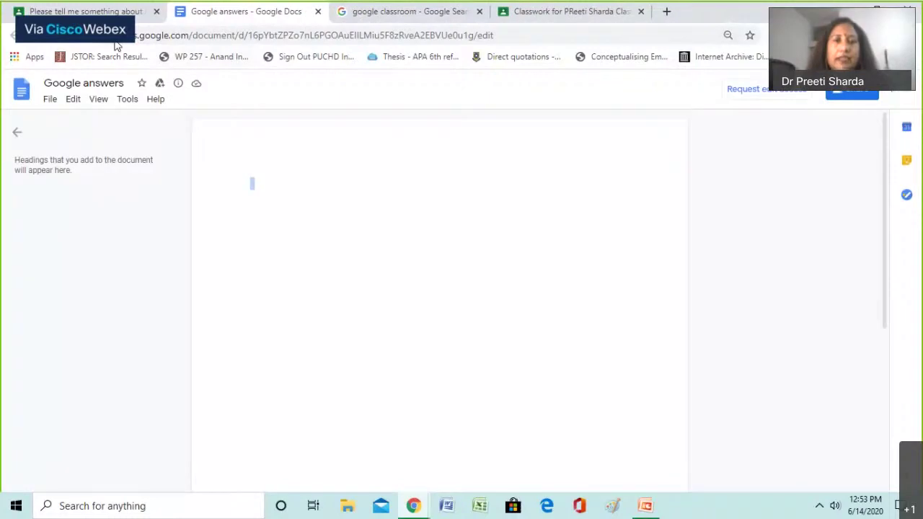
As the student, mark the assignment as done and confirm turning it in
left_click(115, 12)
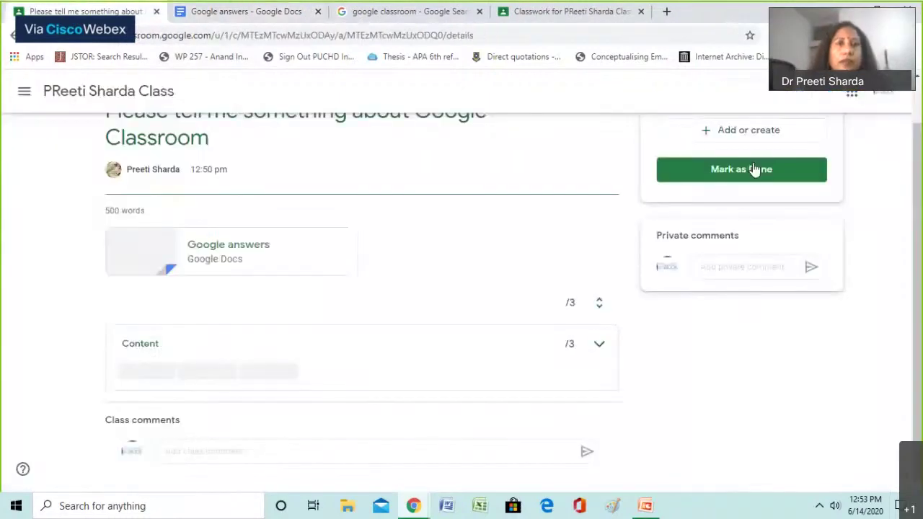
left_click(754, 170)
left_click(520, 323)
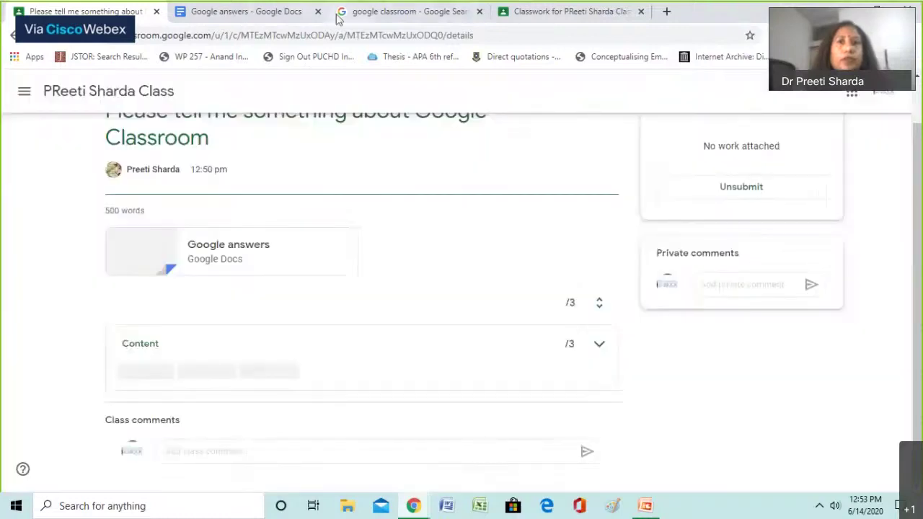
Return to the teacher's Classwork page and open the handed-in student work
left_click(339, 18)
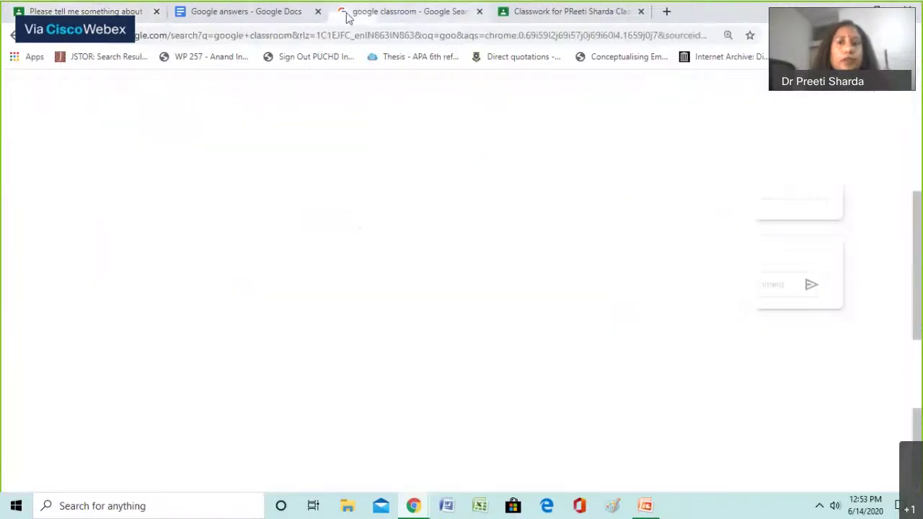
left_click(261, 17)
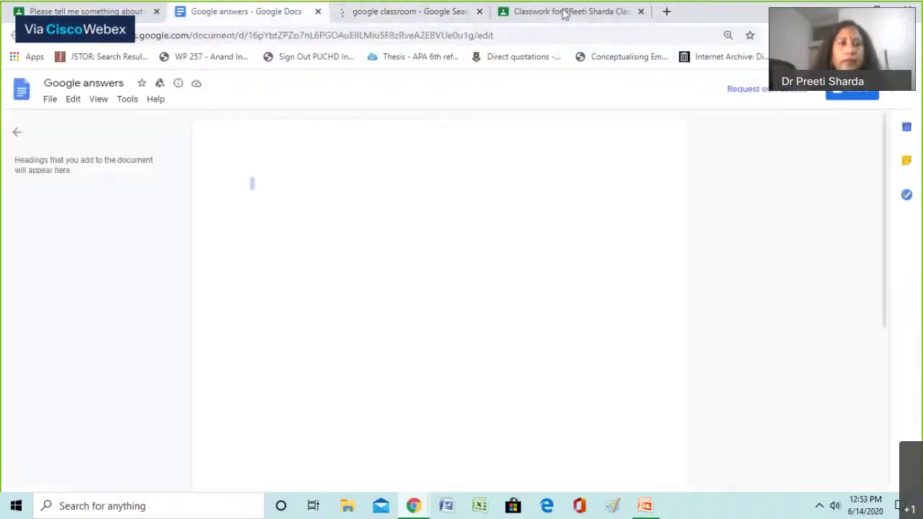
left_click(564, 14)
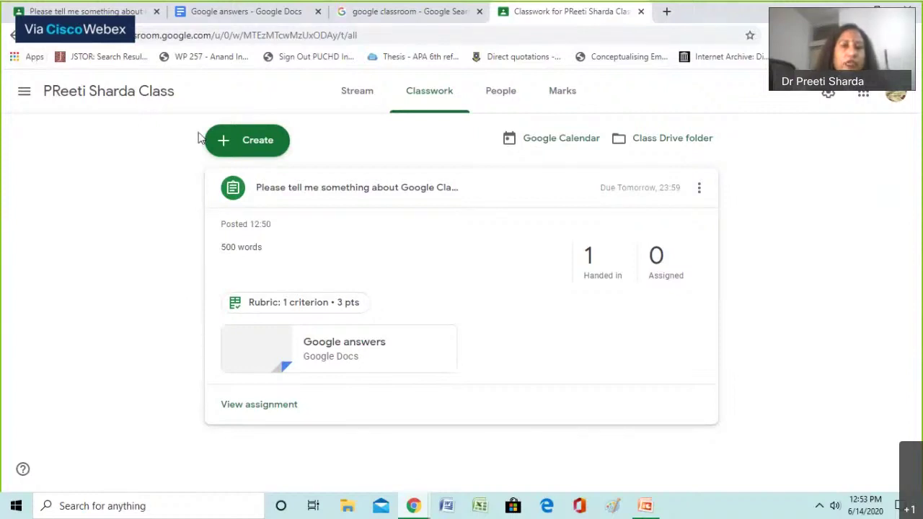
left_click(357, 90)
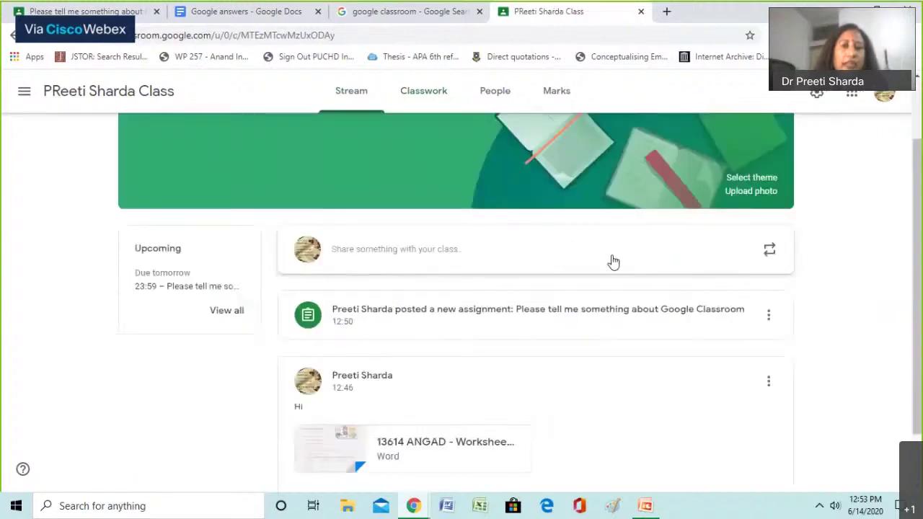
key("alt+Left")
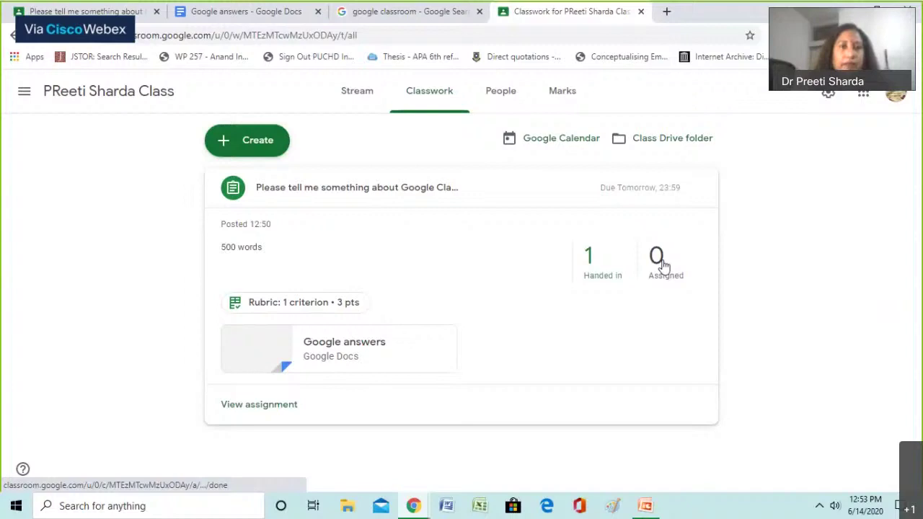
left_click(584, 284)
Show all students, grade the submission 100 out of 100, and return it to the student
double_click(366, 306)
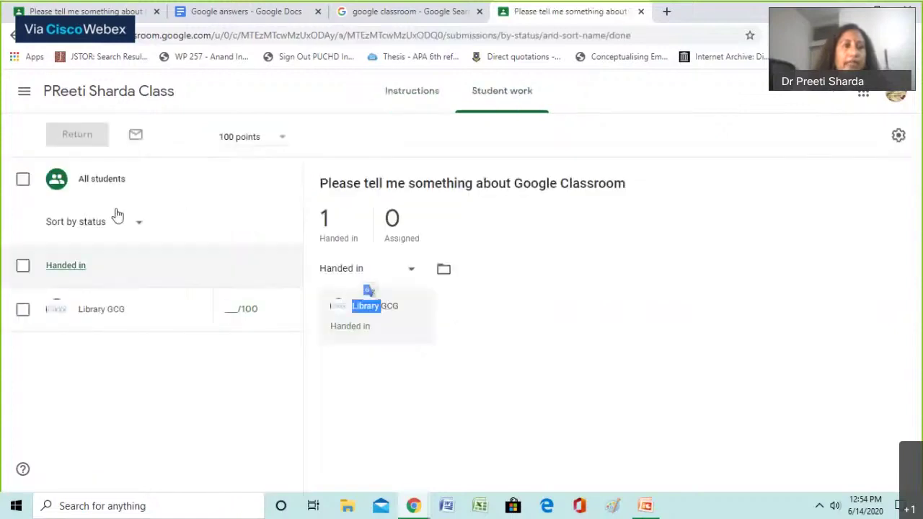
left_click(256, 182)
left_click(249, 139)
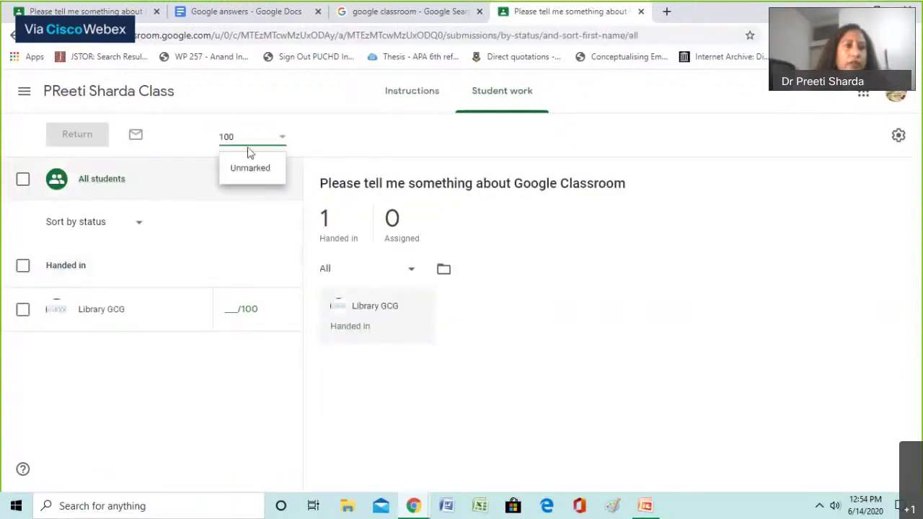
left_click(200, 243)
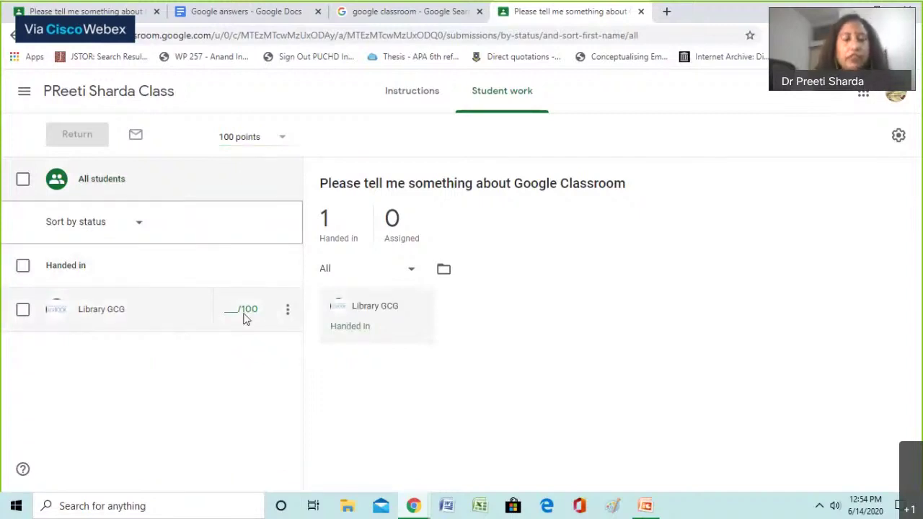
left_click(246, 317)
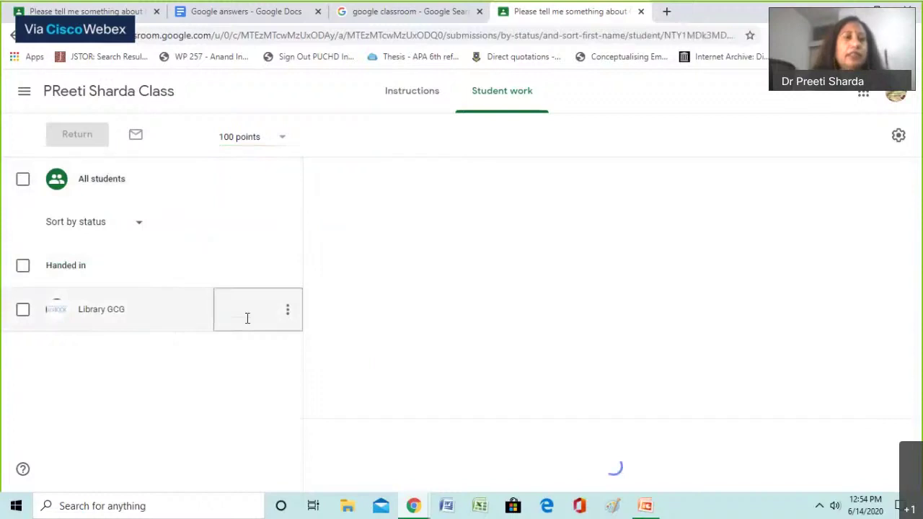
type("100")
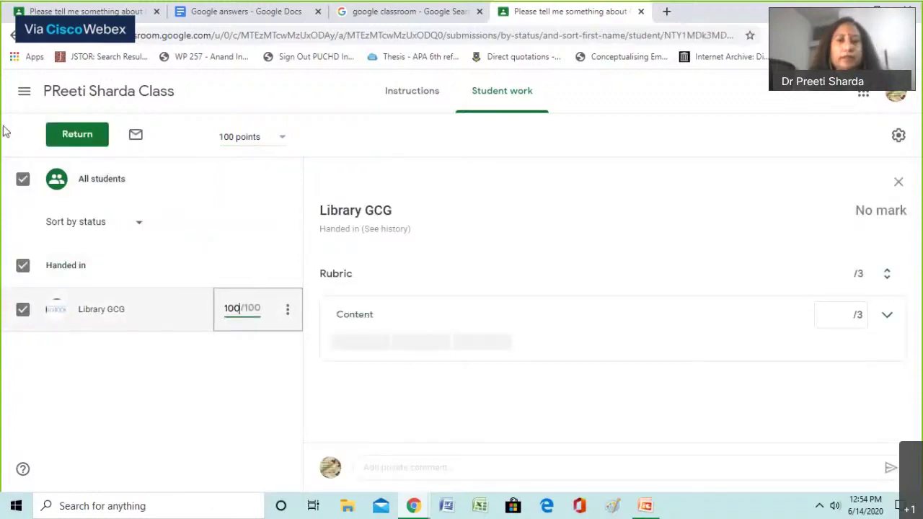
left_click(53, 136)
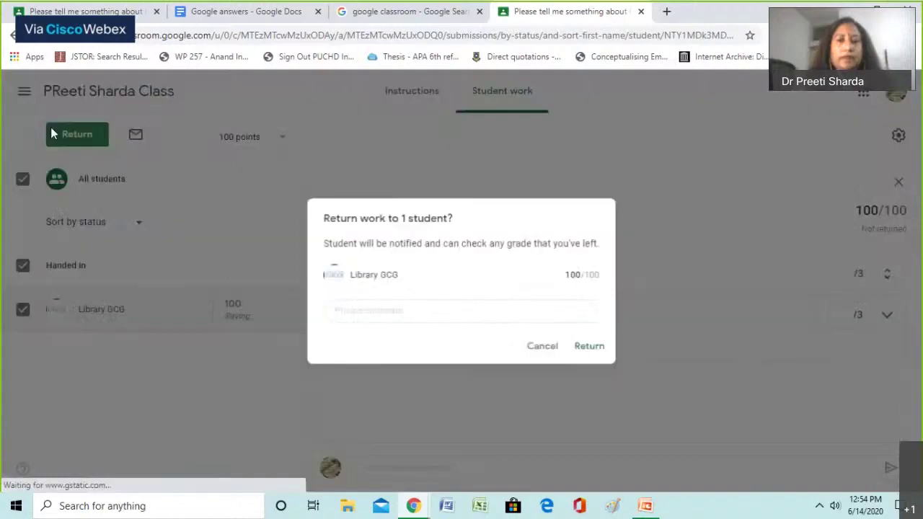
left_click(588, 346)
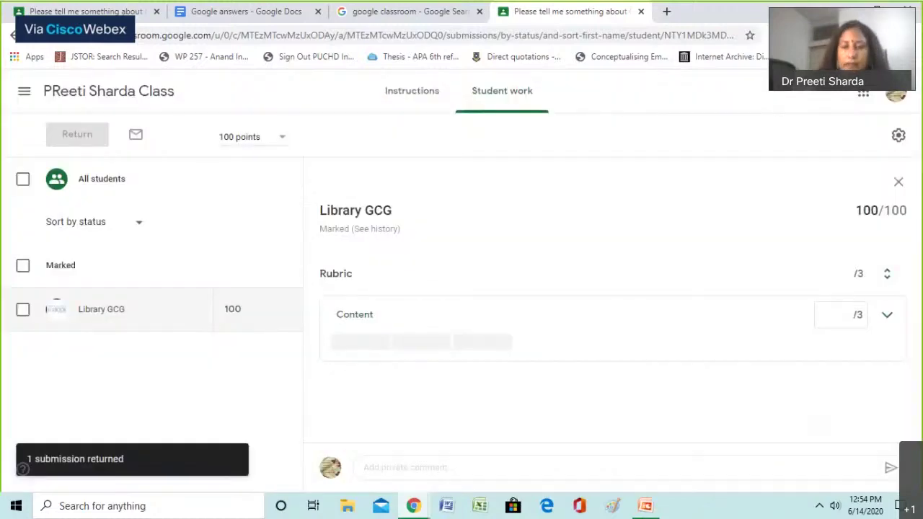
left_click(80, 12)
Reload the student's assignment page to confirm 100/100, then reopen the teacher's Classwork page
left_click(214, 42)
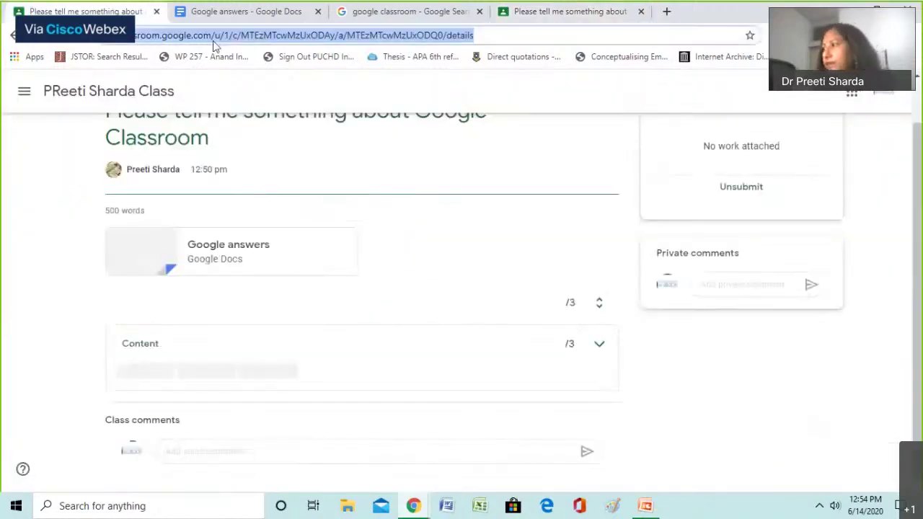
key("Return")
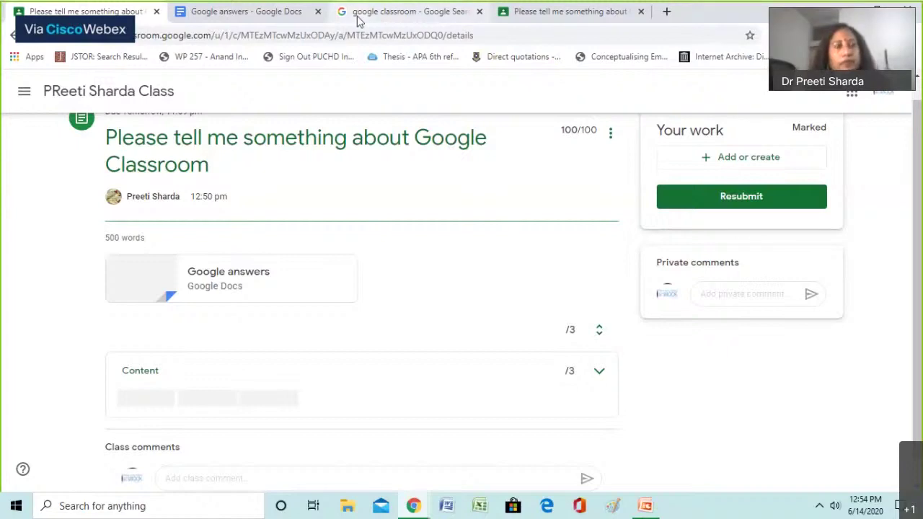
left_click(355, 14)
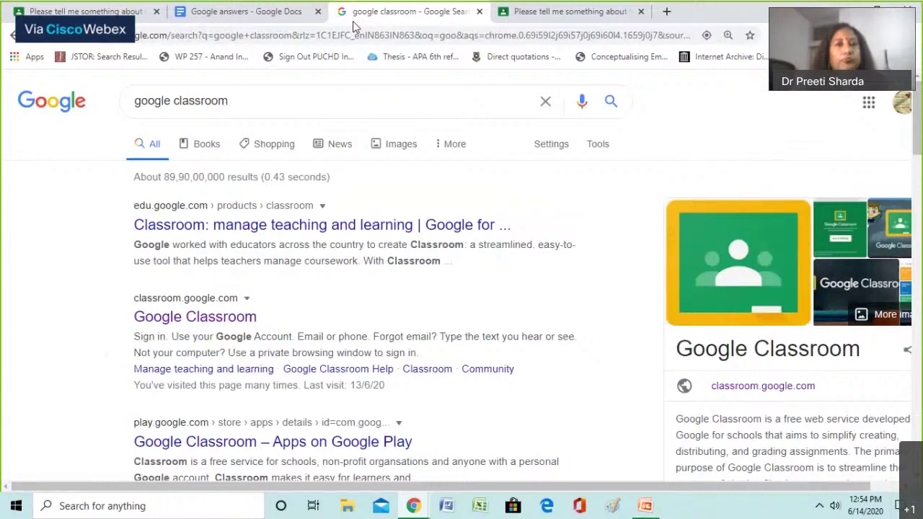
key("ctrl+Tab")
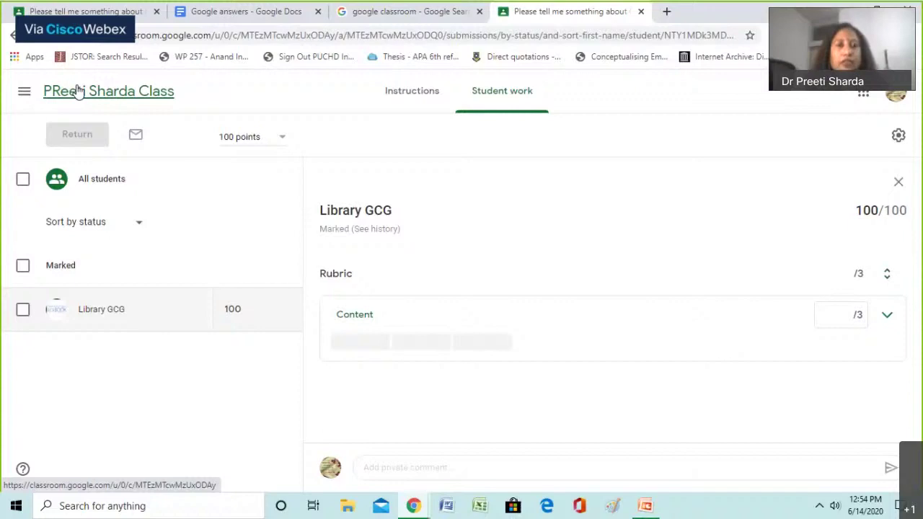
left_click(78, 92)
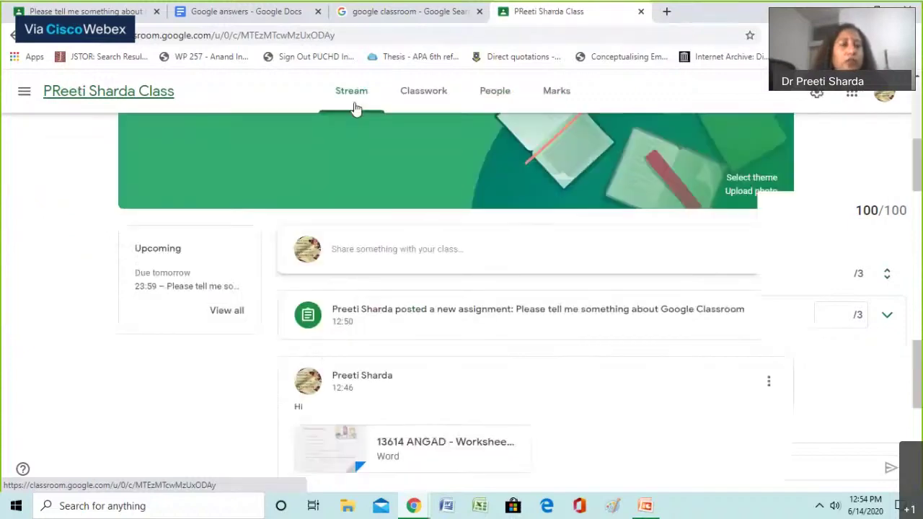
left_click(418, 104)
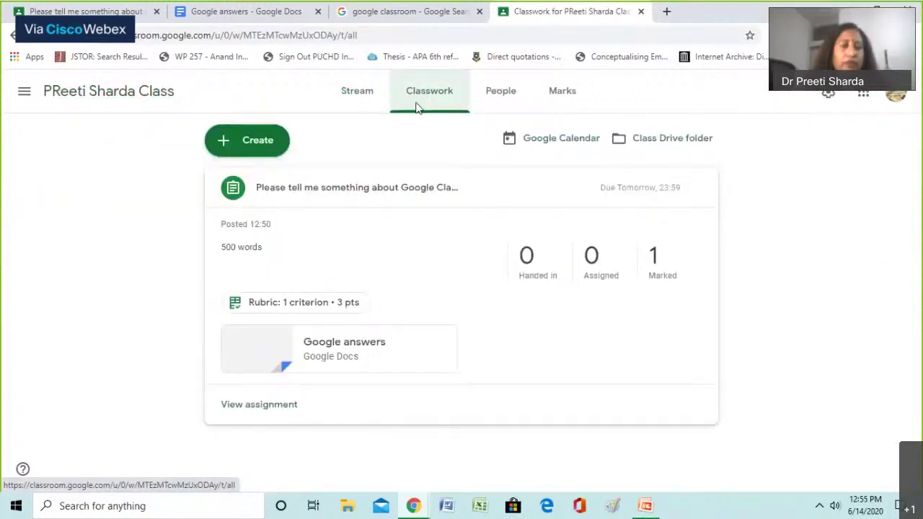
Create a new quiz assignment titled 'Feedback' and open its Blank Quiz form
left_click(249, 142)
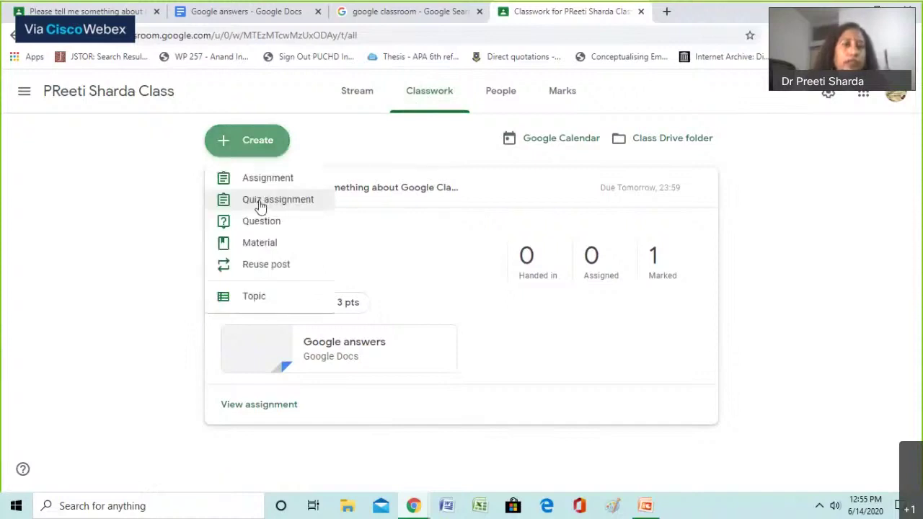
left_click(261, 207)
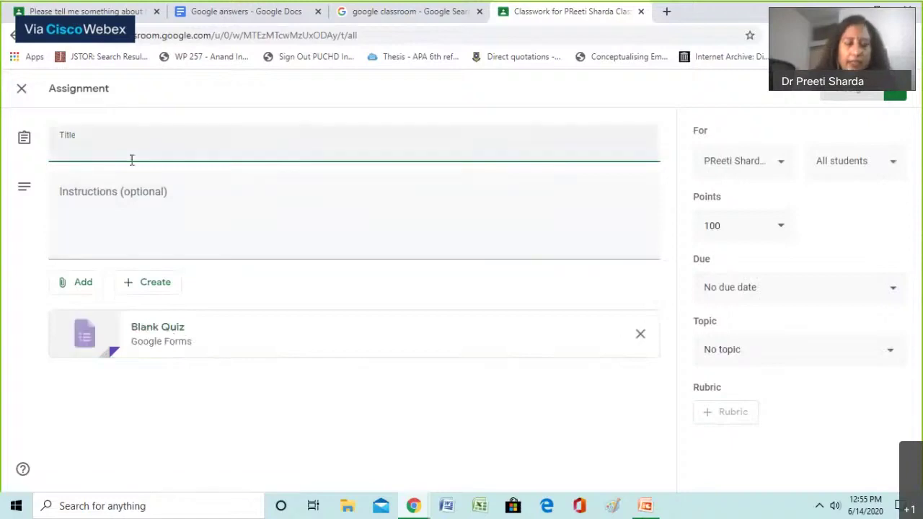
type("Fe")
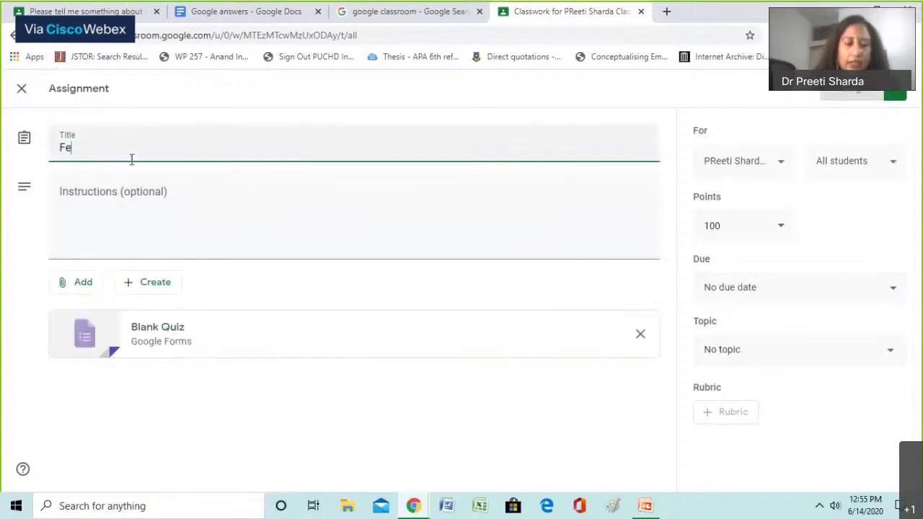
type("ed")
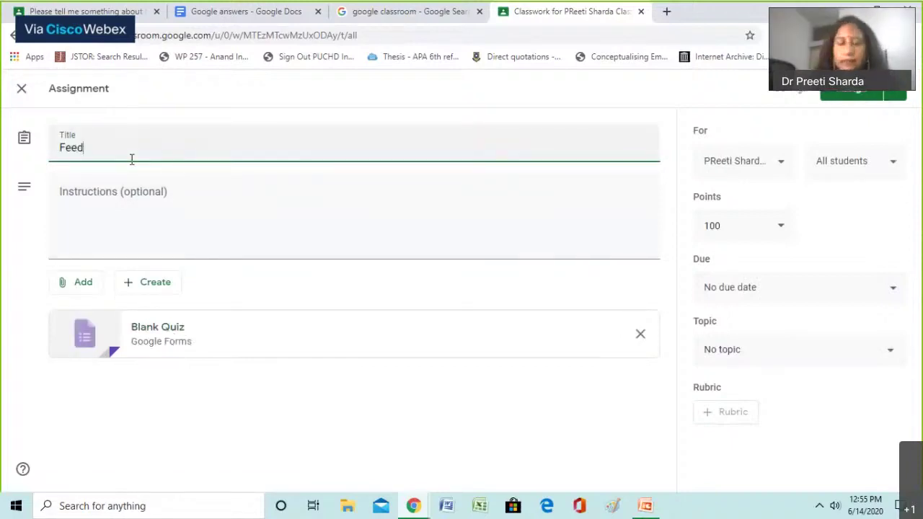
type("bac")
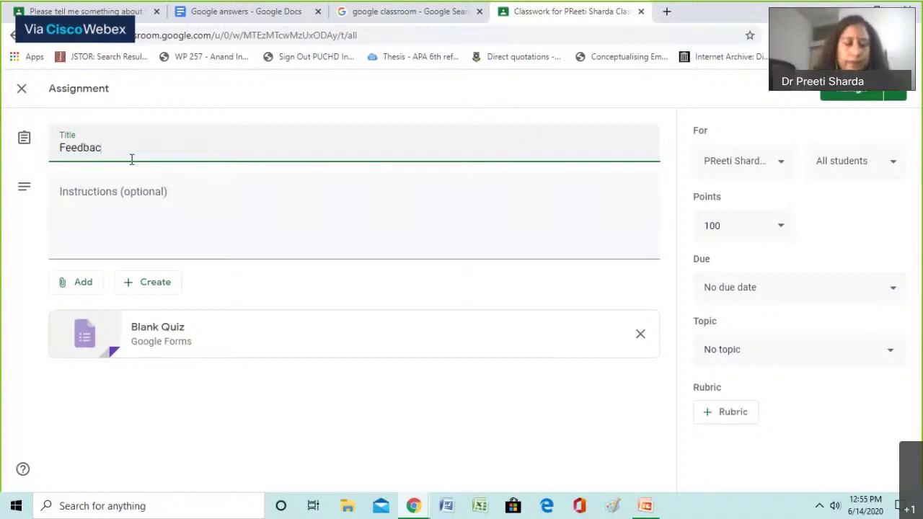
type("k")
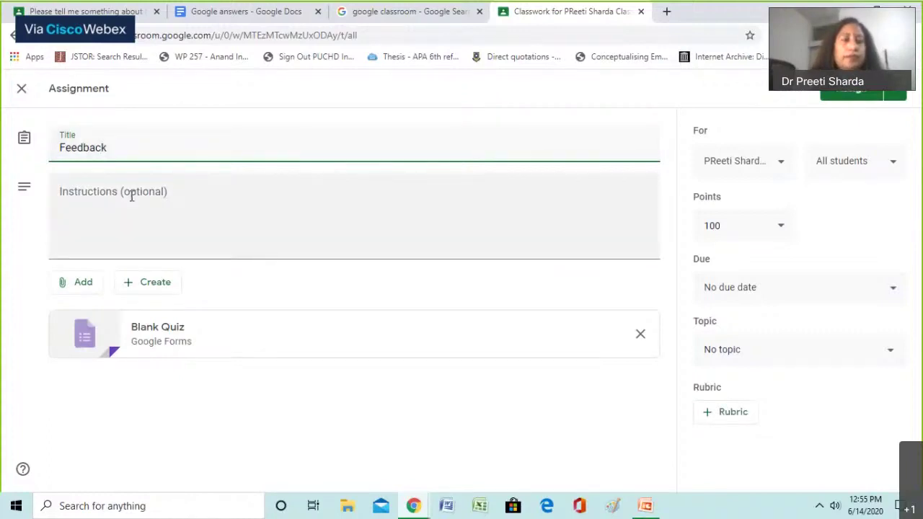
left_click(148, 333)
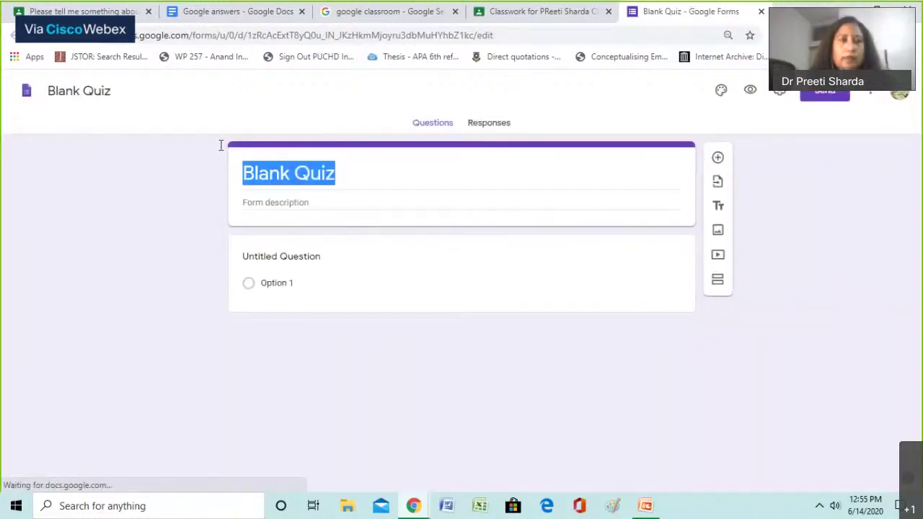
Title the quiz Feedback and rename its first question to Your Name
type("F")
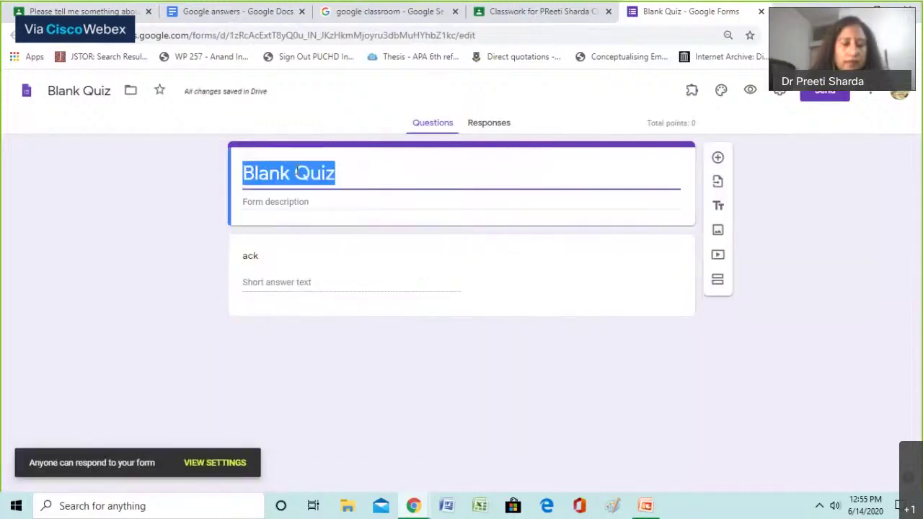
type("Feedbac")
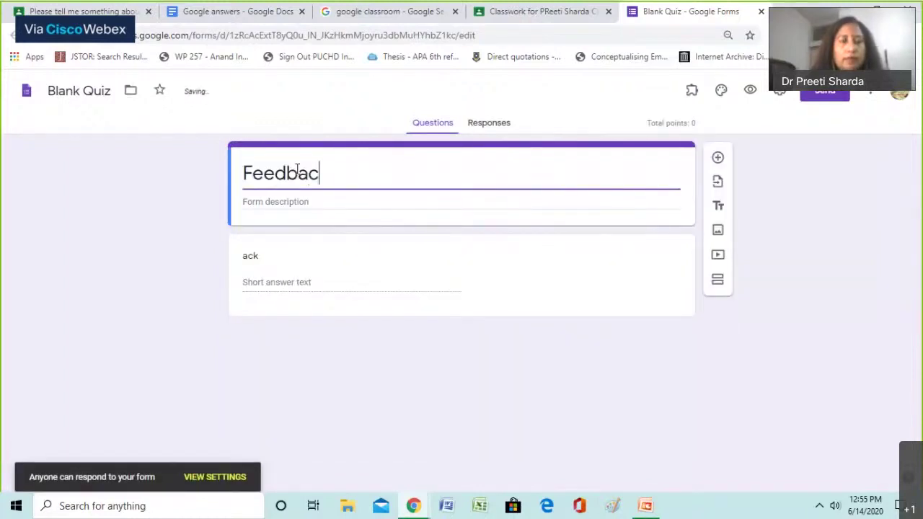
type("k")
left_click(271, 257)
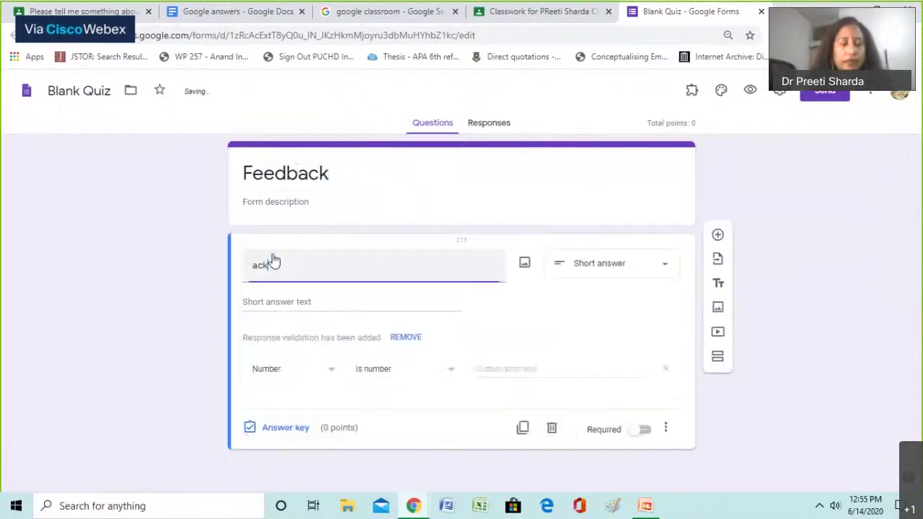
double_click(258, 265)
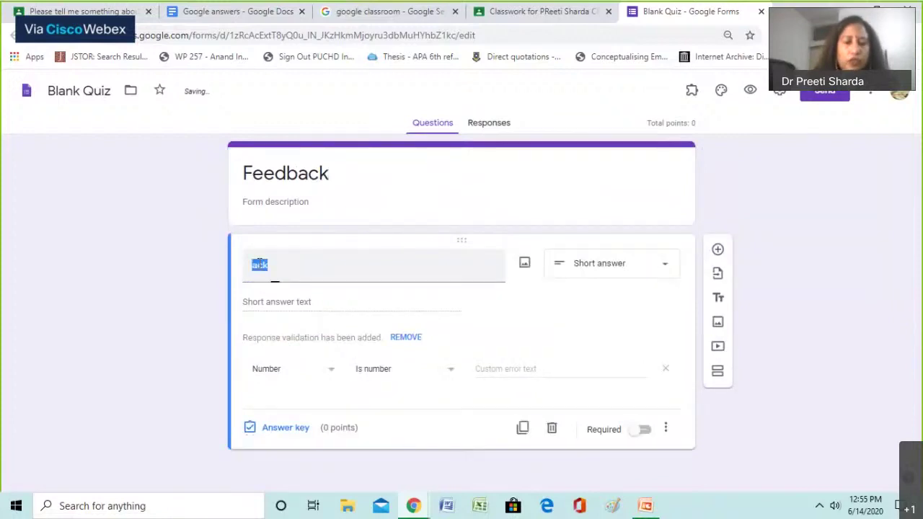
type("Your ")
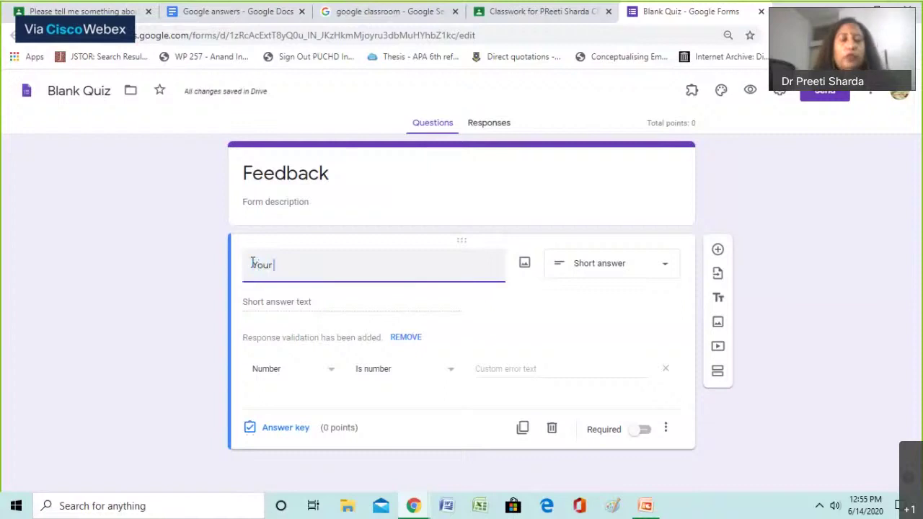
type("Name")
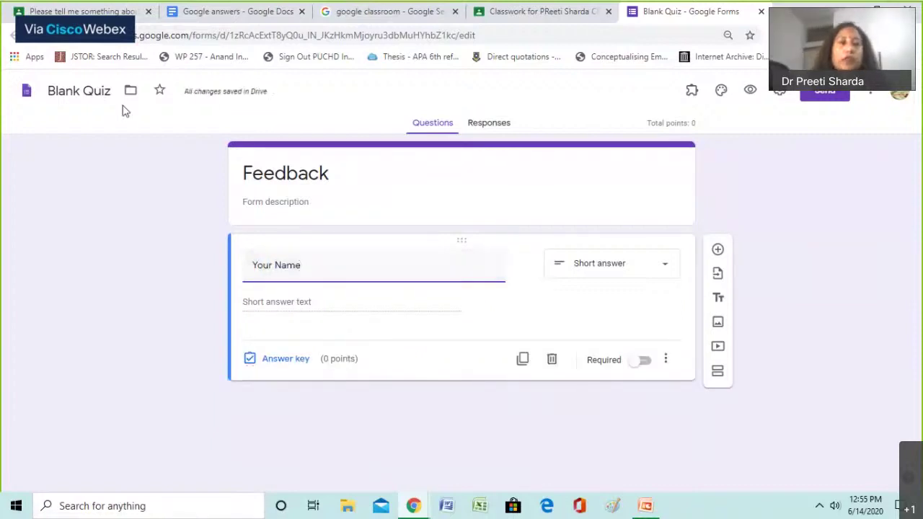
Rename the form file to Feedback form
left_click(94, 91)
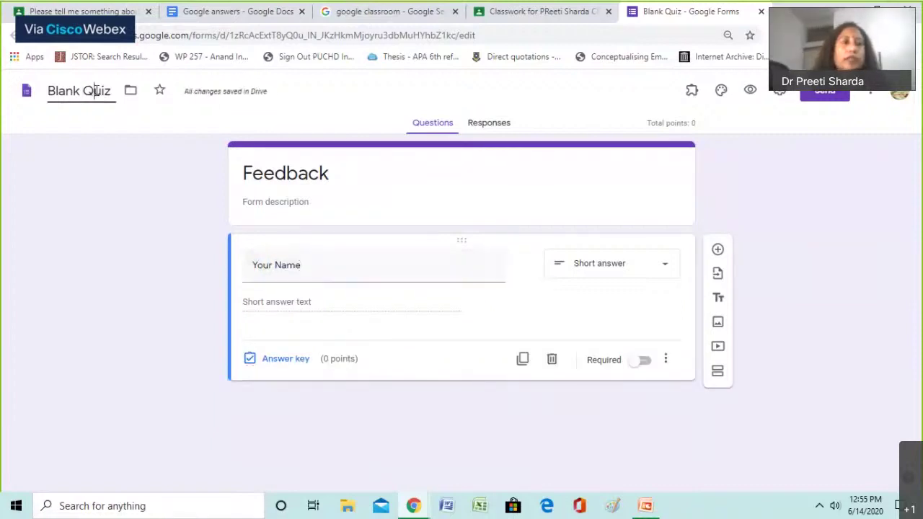
left_click_drag(114, 91, 26, 96)
type("Feedb")
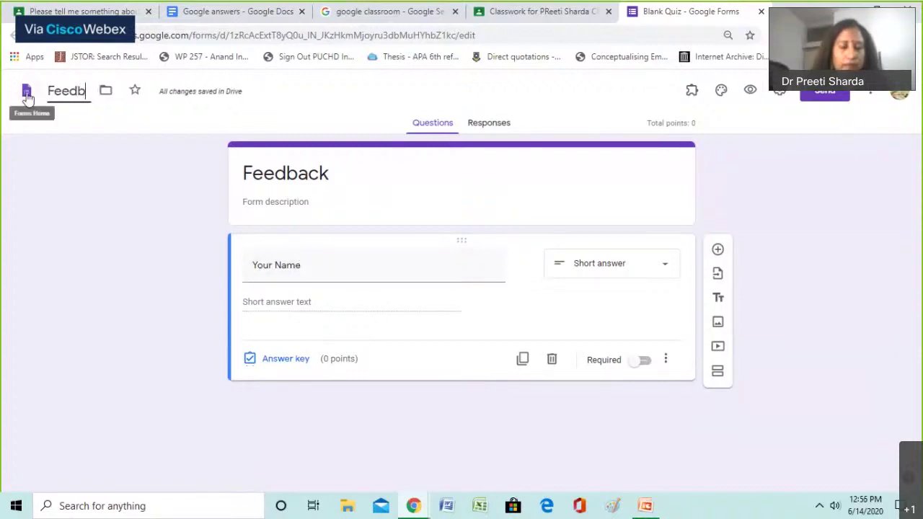
type("ack form")
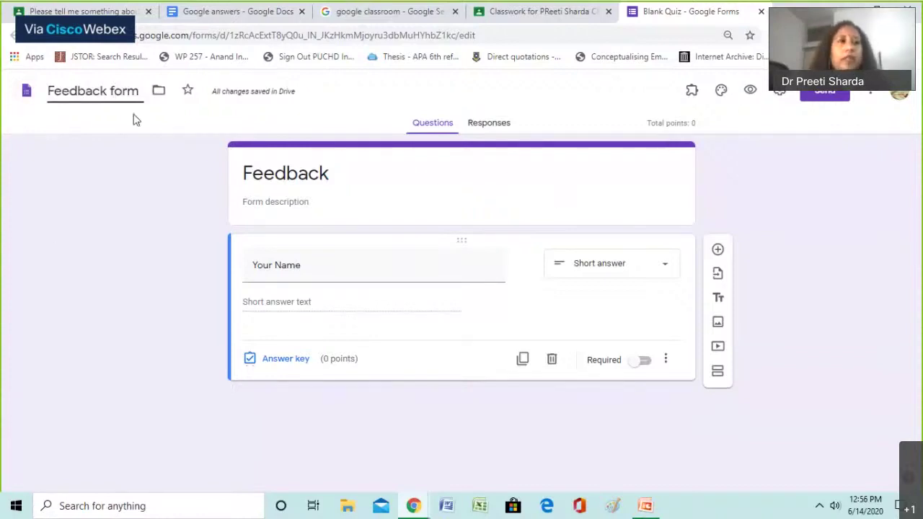
Return to the Classroom tab and close the assignment editor, keeping Feedback as a draft
left_click(263, 13)
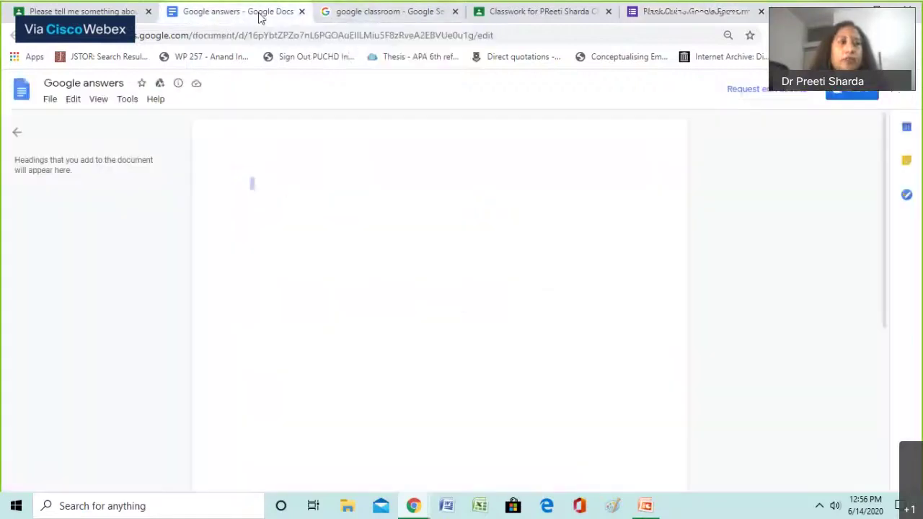
left_click(339, 11)
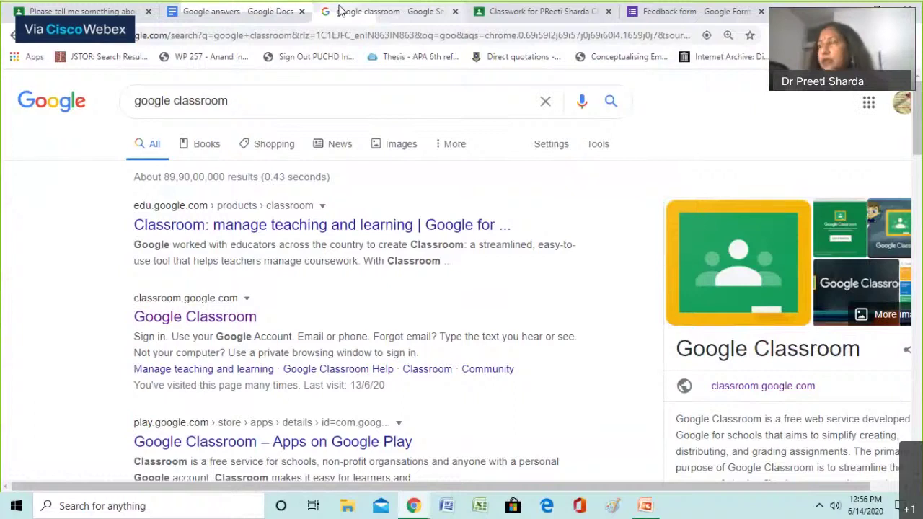
key("ctrl+Tab")
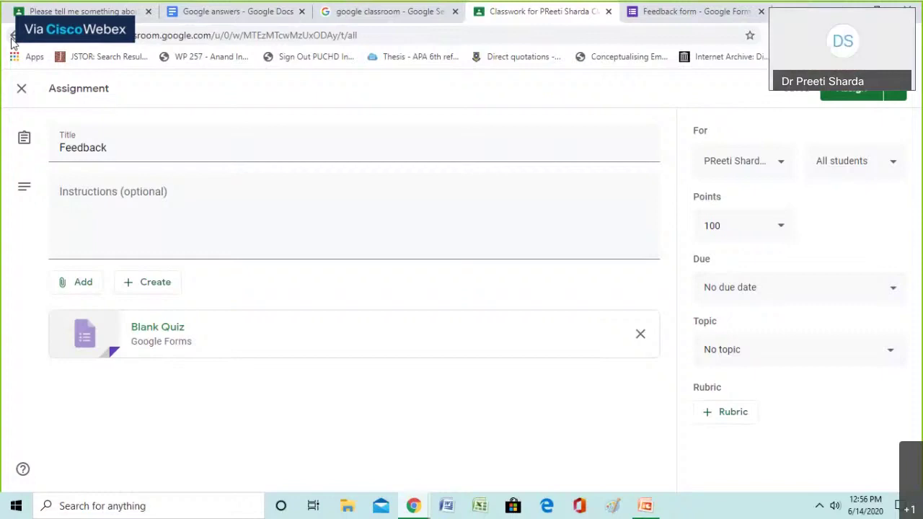
left_click(13, 37)
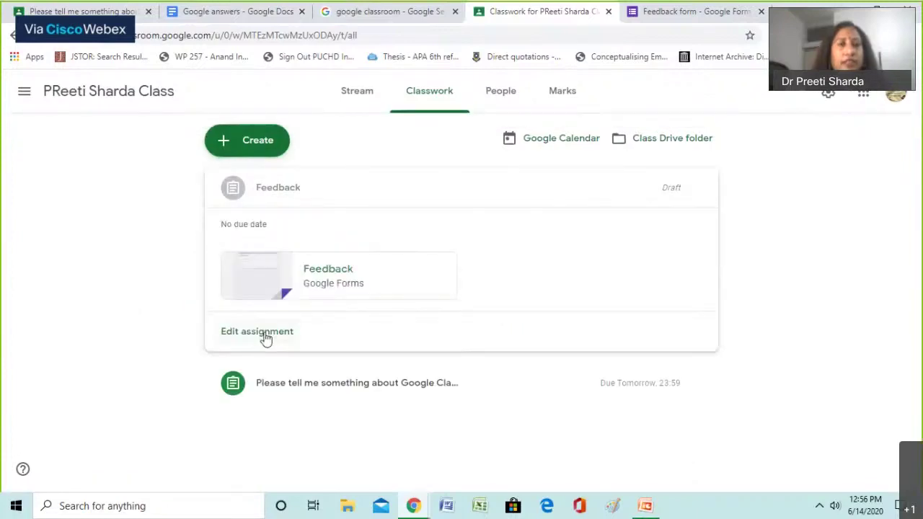
Reopen the Feedback draft and assign it to all students
left_click(263, 334)
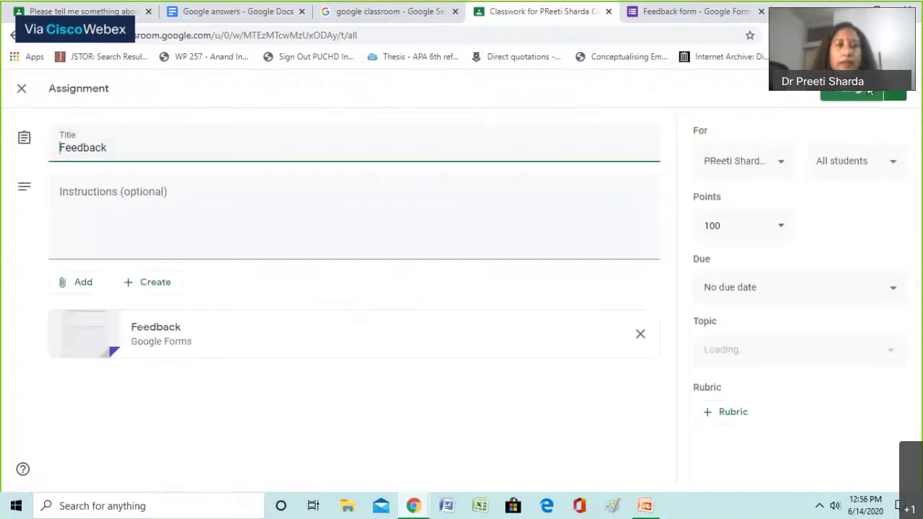
left_click(869, 91)
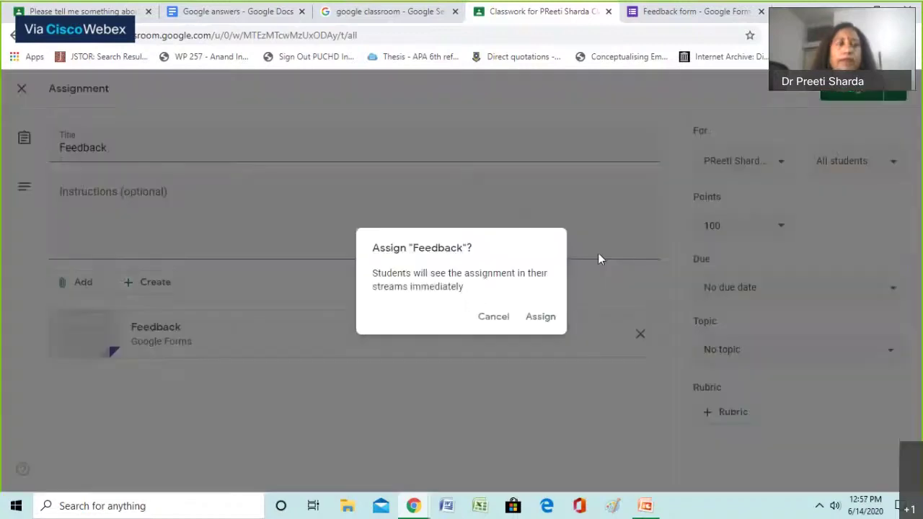
left_click(537, 318)
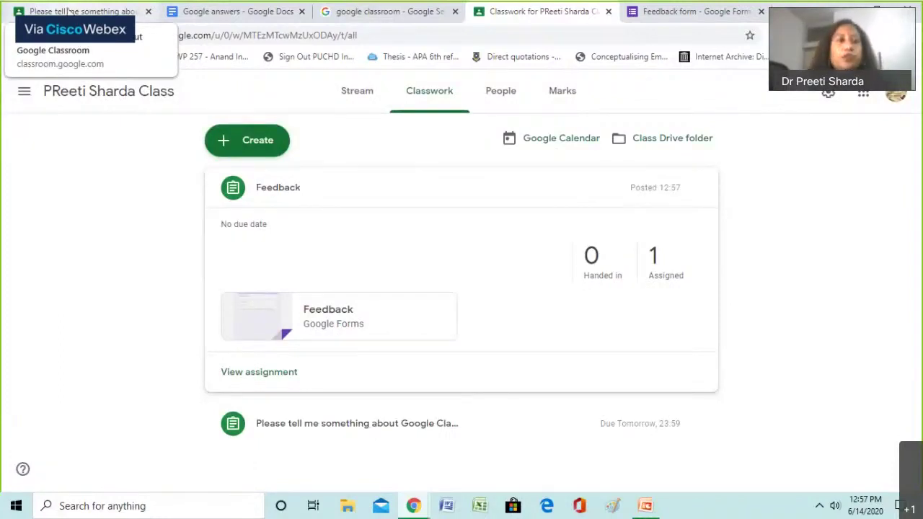
As the student, open the class's new Feedback assignment and its attached form
left_click(68, 10)
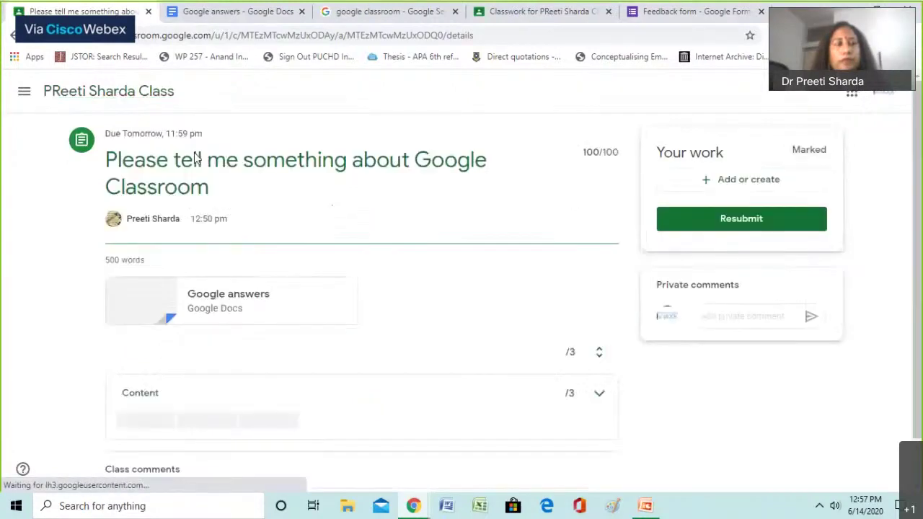
left_click(71, 106)
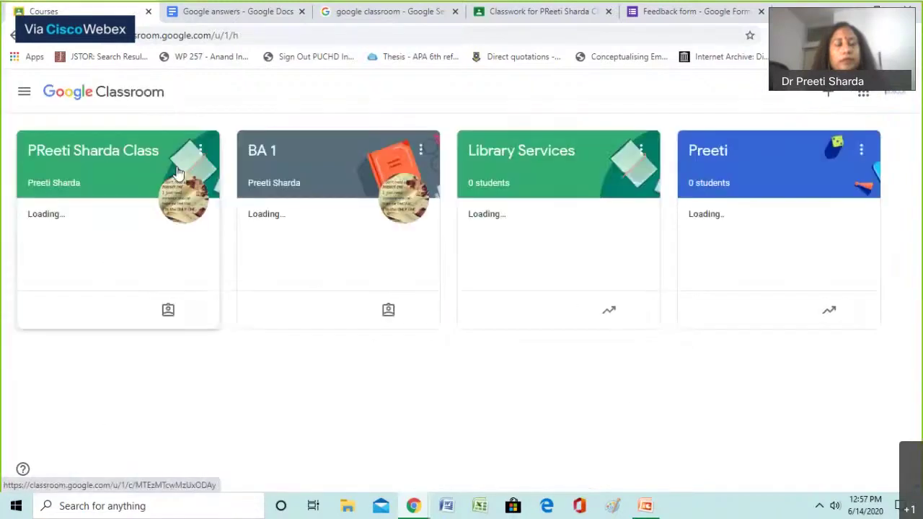
left_click(178, 172)
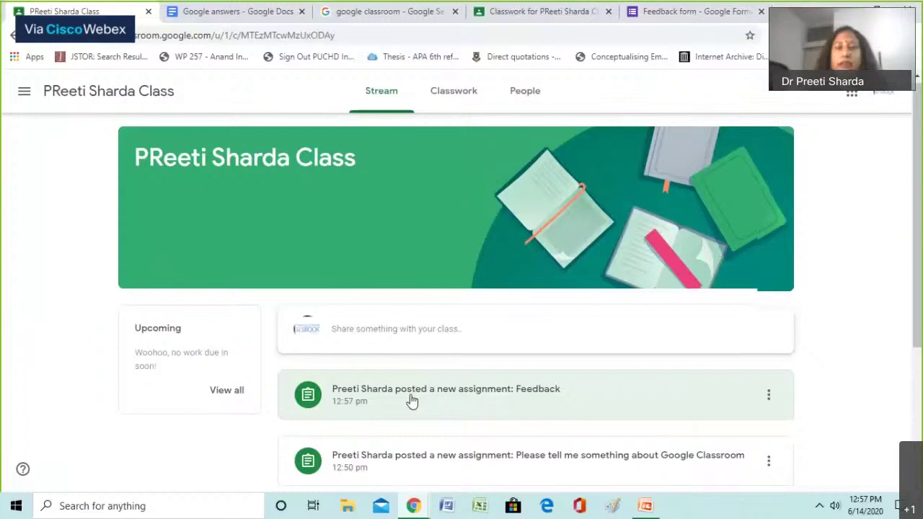
scroll(411, 401, "down", 1)
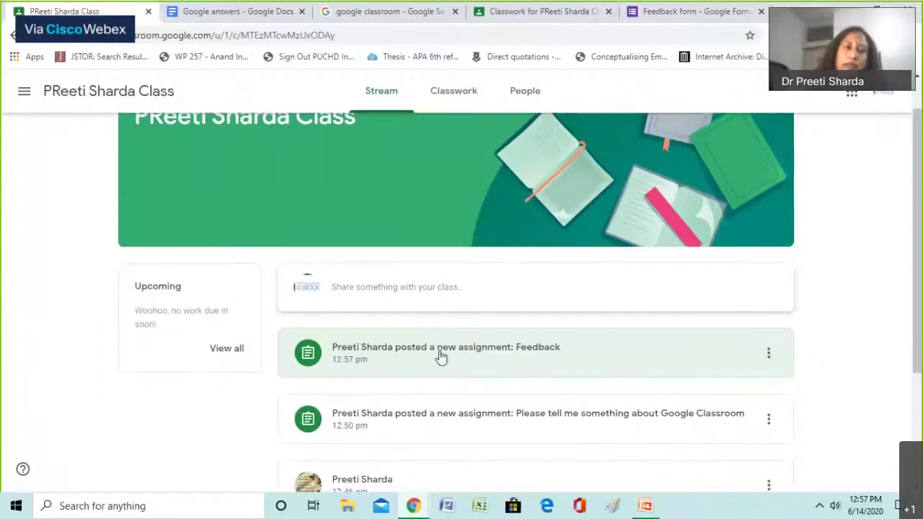
left_click(440, 356)
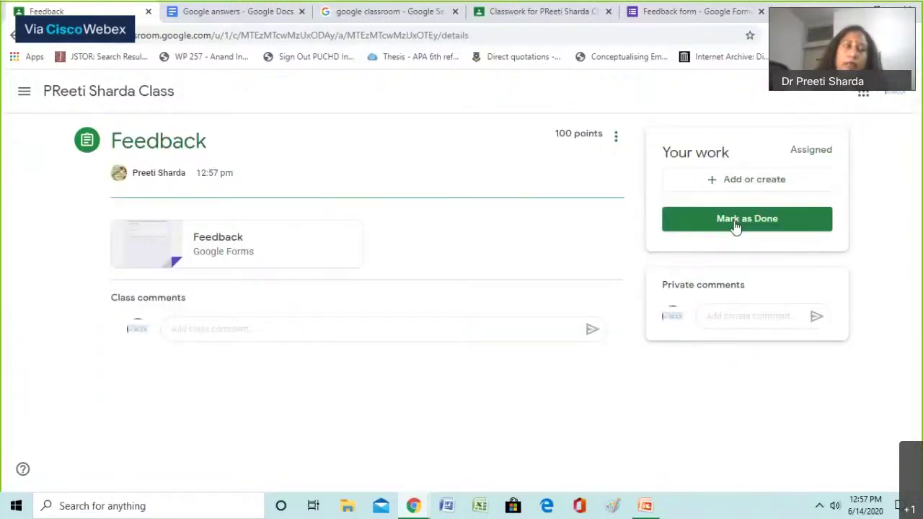
left_click(245, 249)
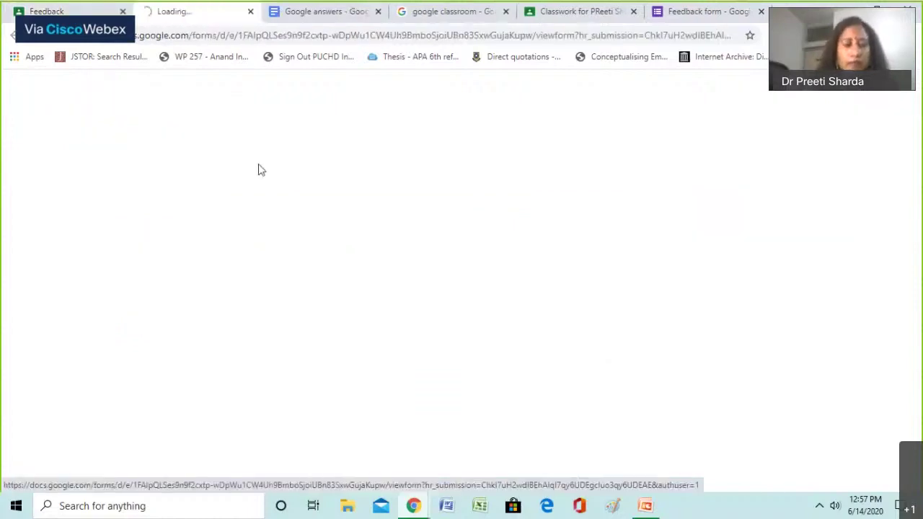
Answer Your Name with the student's name and submit the form
left_click(303, 193)
type("Preeti")
left_click(295, 240)
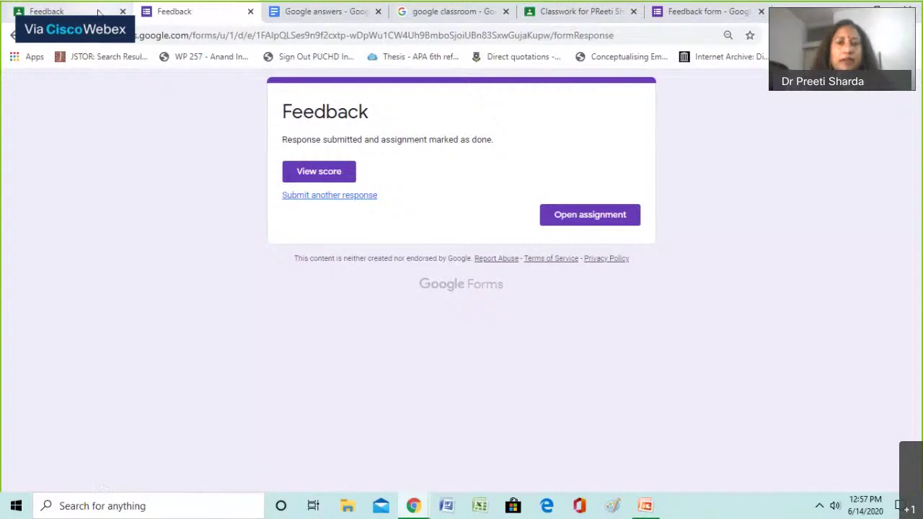
Mark the Feedback assignment as done and switch back to the teacher's Classwork page
left_click(99, 13)
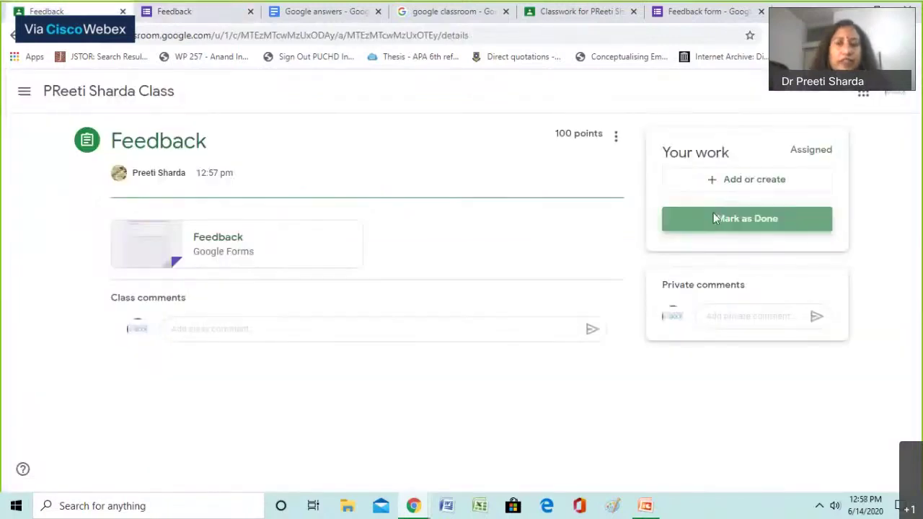
left_click(713, 216)
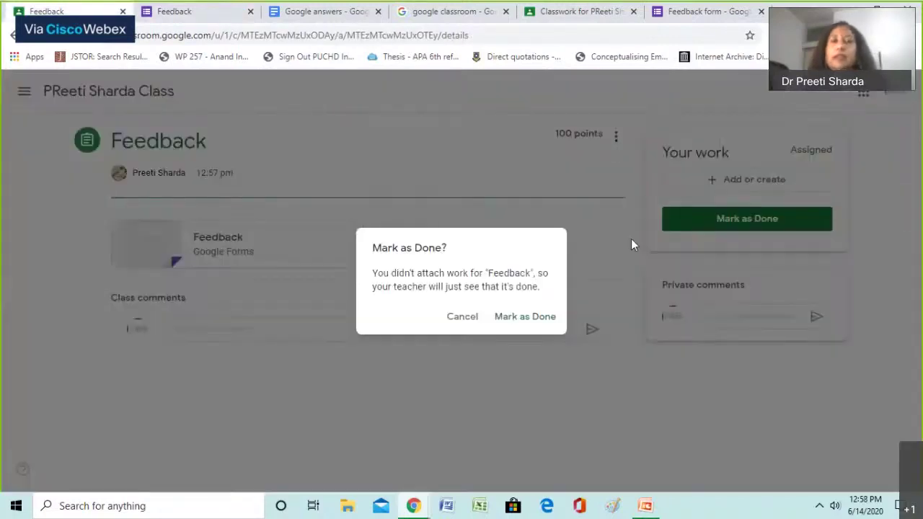
key("Return")
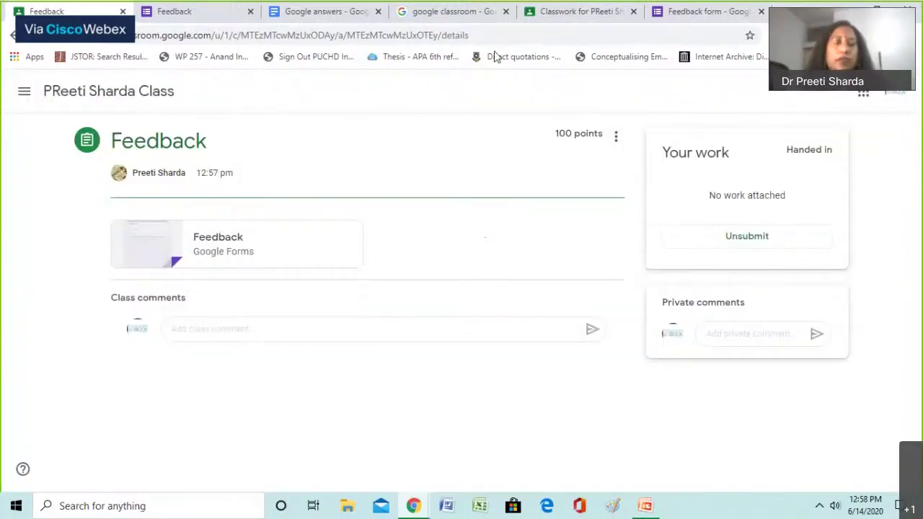
left_click(569, 12)
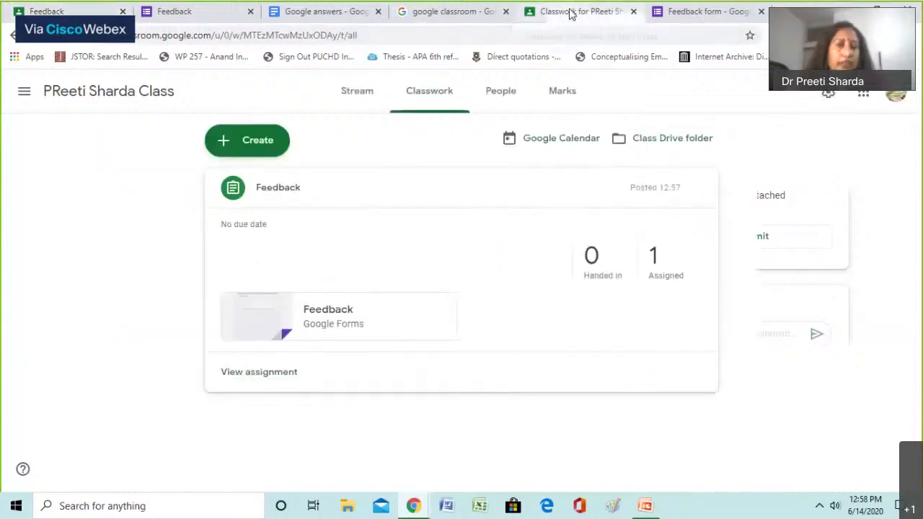
Reload the Classwork page and open the student's handed-in Feedback submission
left_click(333, 41)
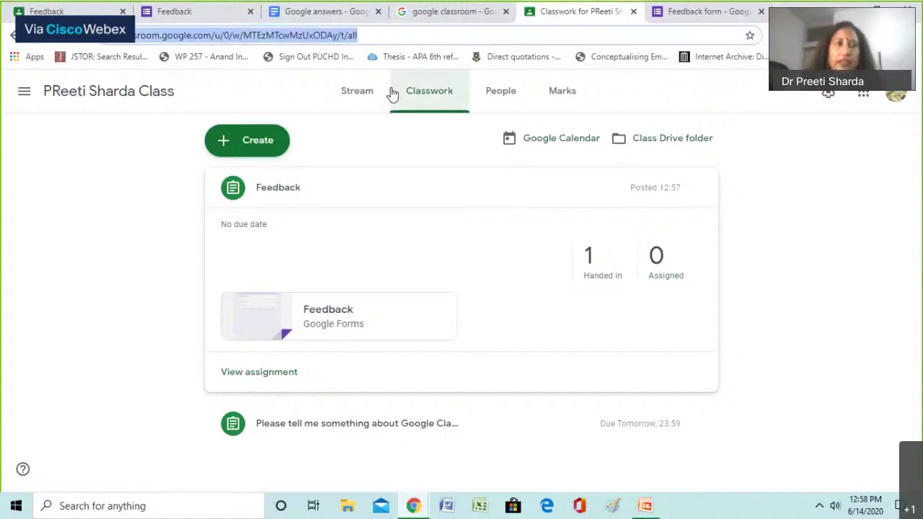
key("Return")
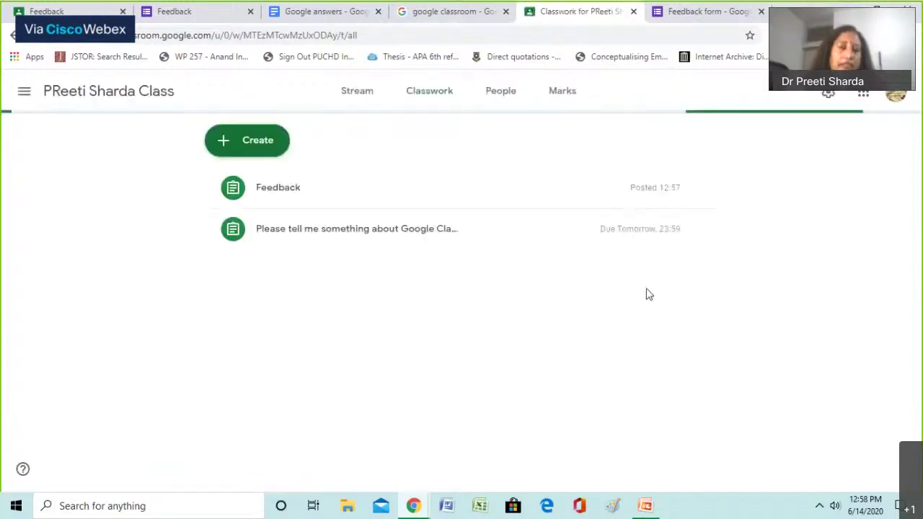
left_click(310, 204)
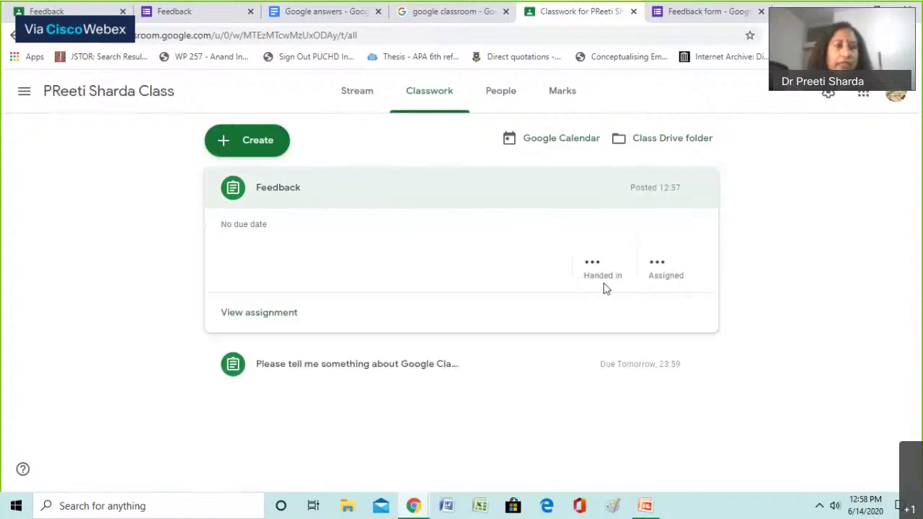
left_click(592, 269)
left_click(368, 364)
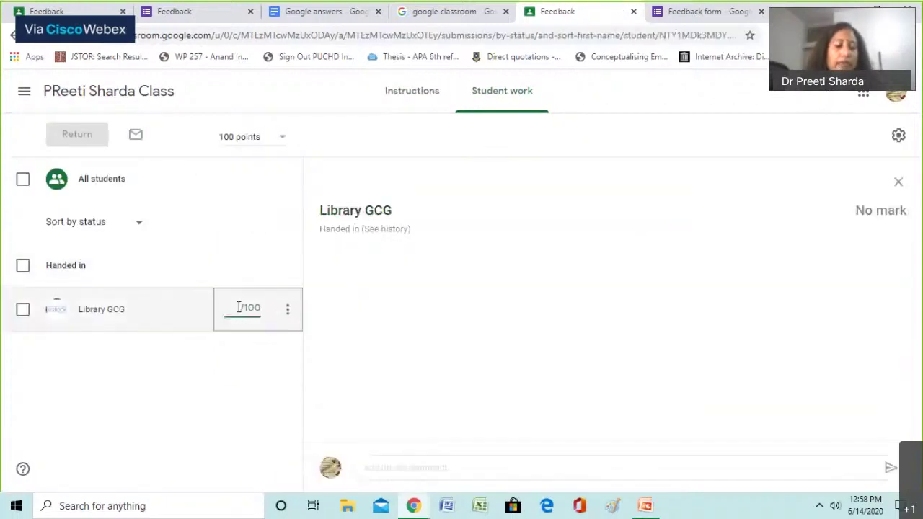
Grade the Feedback submission 100/100 and return it to the student
type("100")
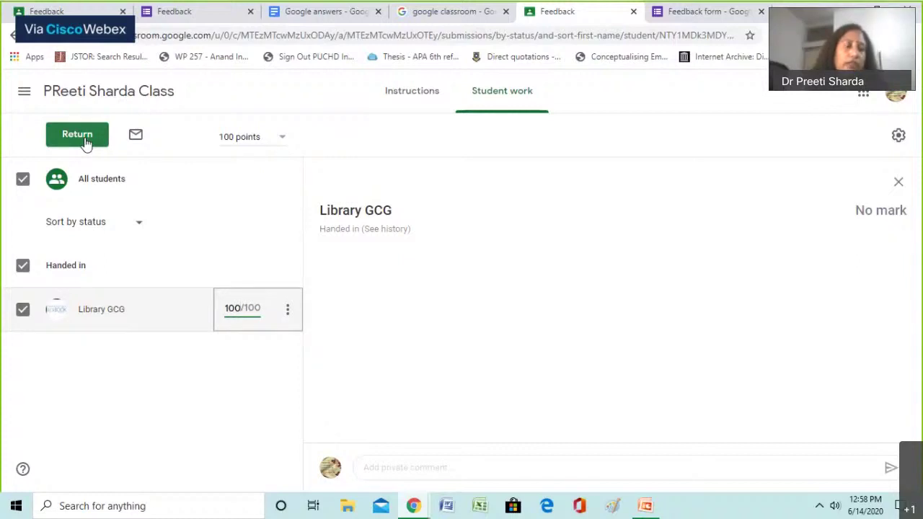
left_click(85, 142)
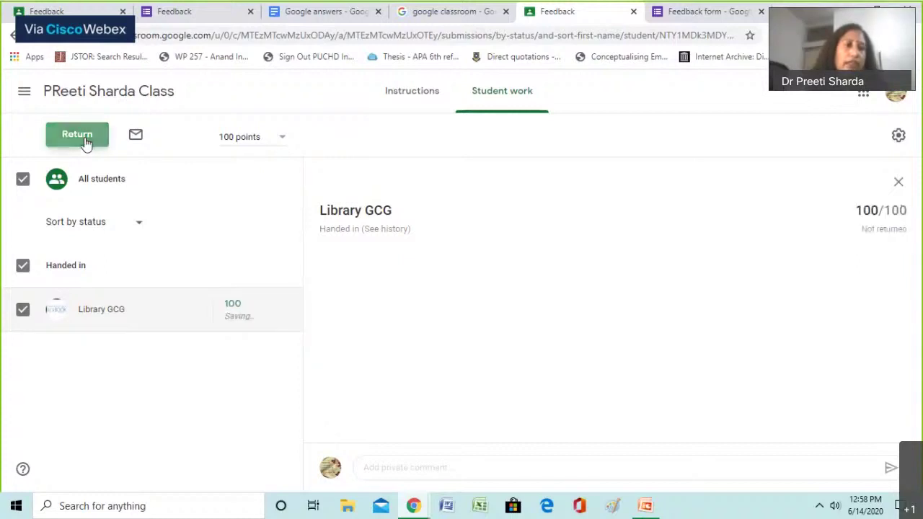
left_click(85, 142)
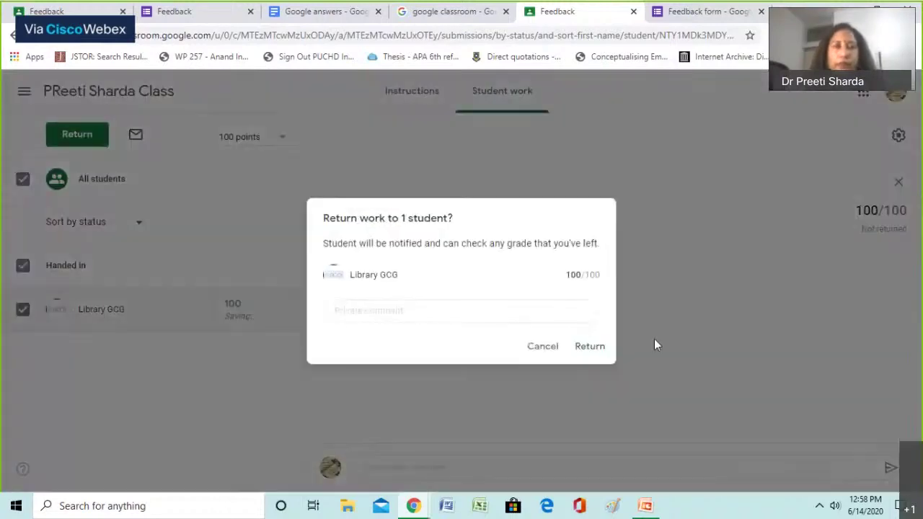
left_click(589, 347)
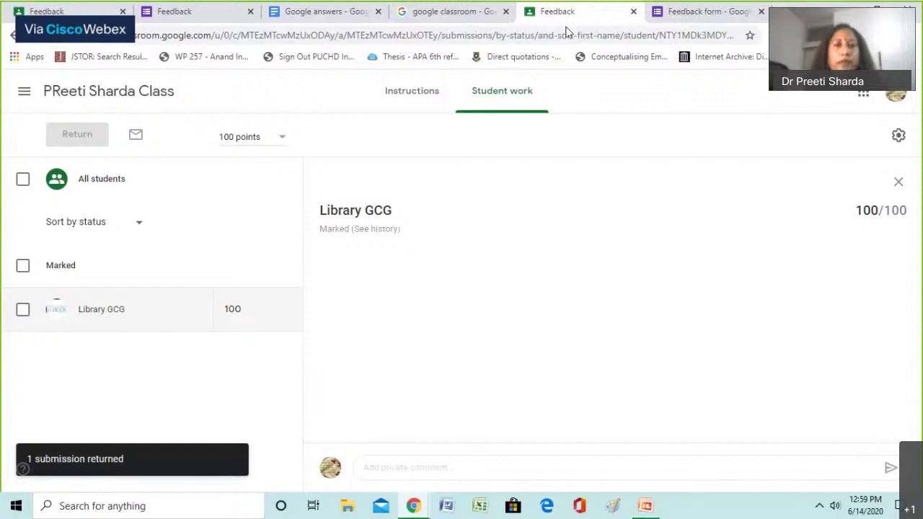
left_click(26, 90)
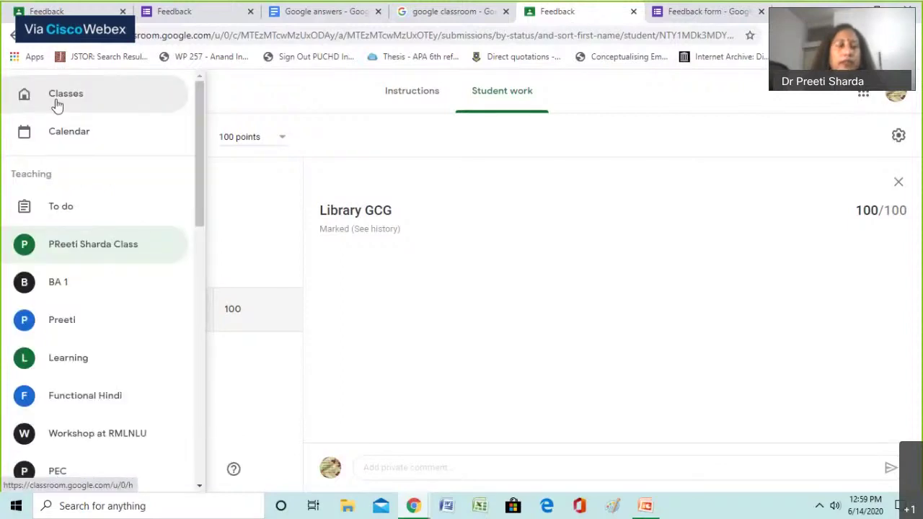
Open the class from the Classes overview and view its marks table
left_click(57, 101)
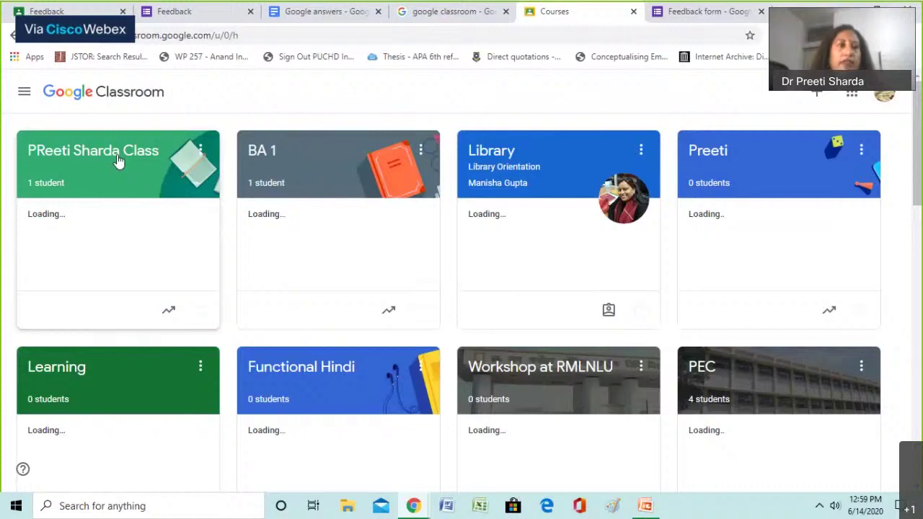
left_click(119, 161)
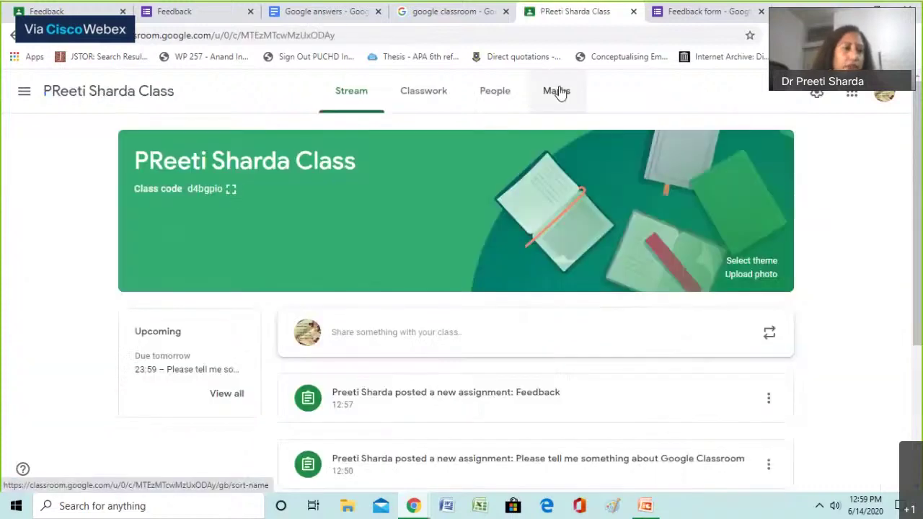
left_click(559, 92)
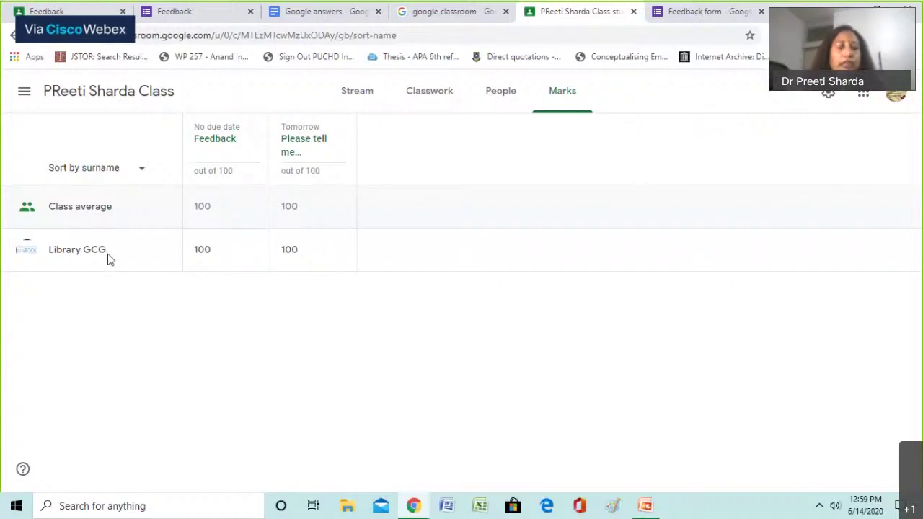
On Classwork, expand and inspect the Feedback and Google Classroom question assignments
left_click(435, 98)
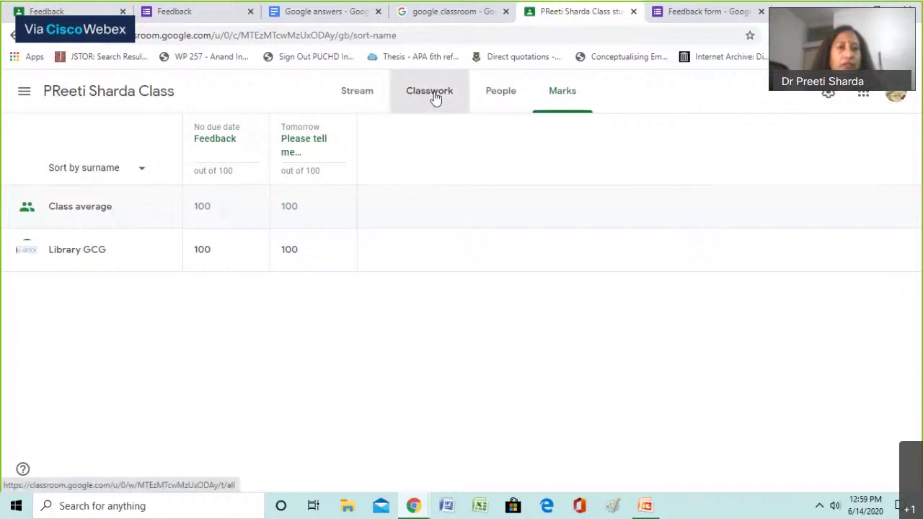
left_click(328, 199)
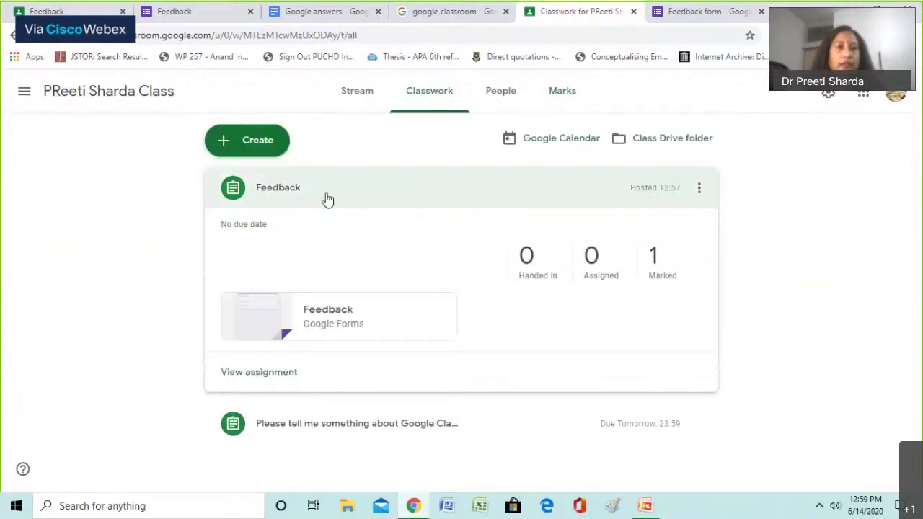
left_click(327, 199)
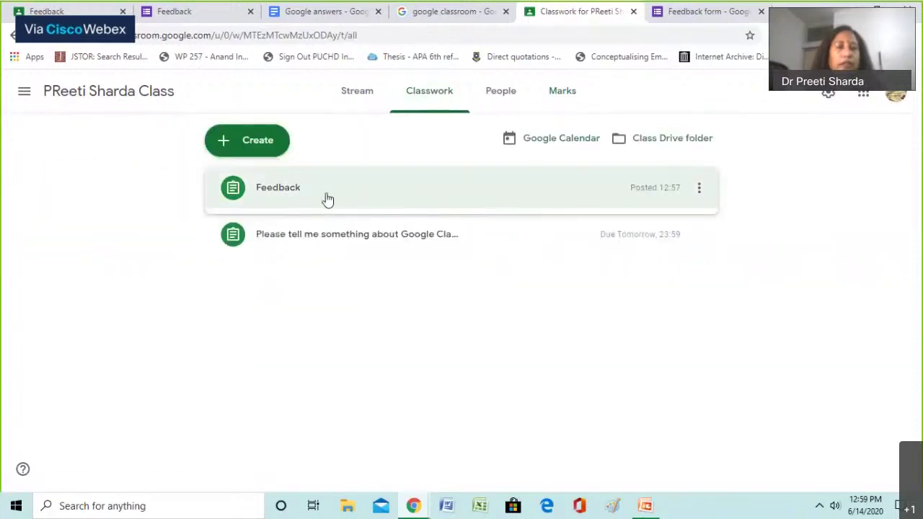
left_click(300, 209)
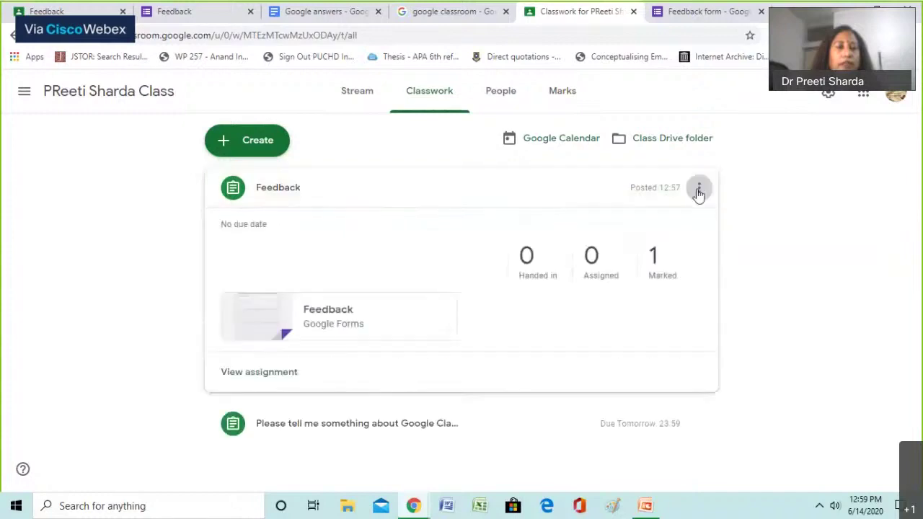
left_click(698, 189)
left_click(546, 204)
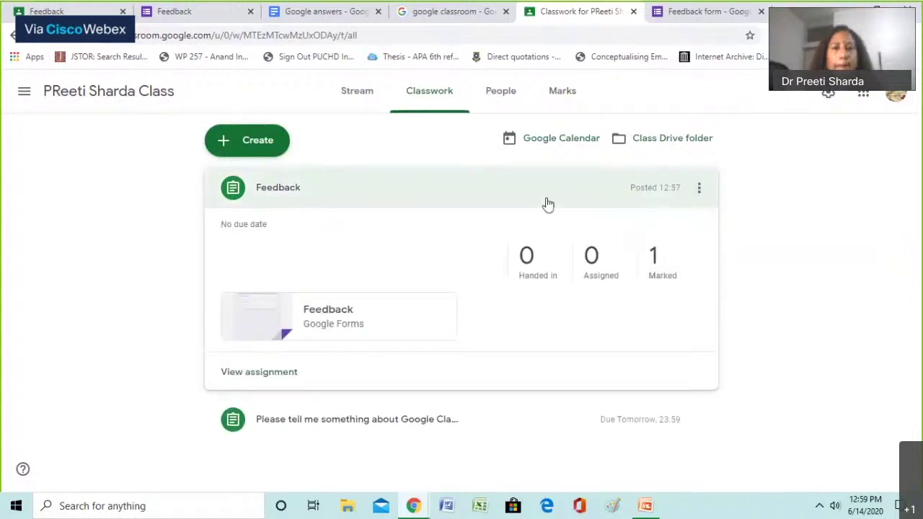
left_click(556, 203)
left_click(443, 232)
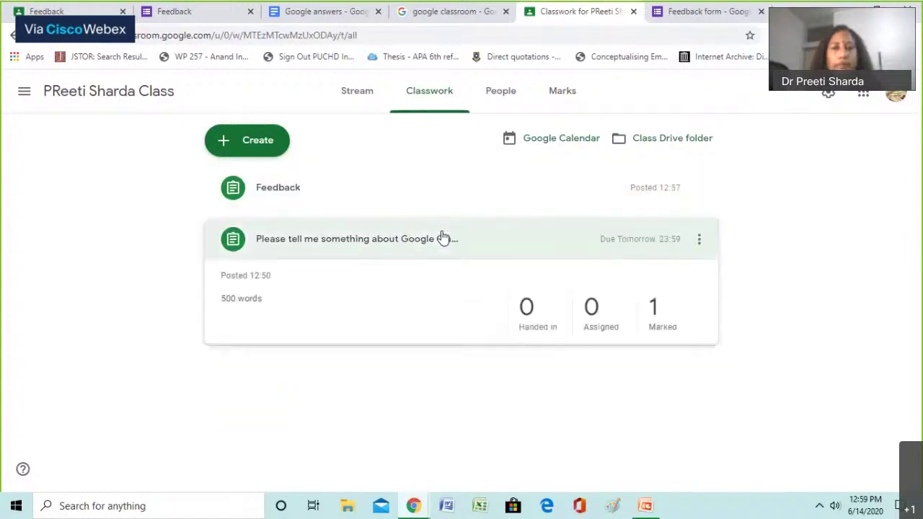
left_click(692, 239)
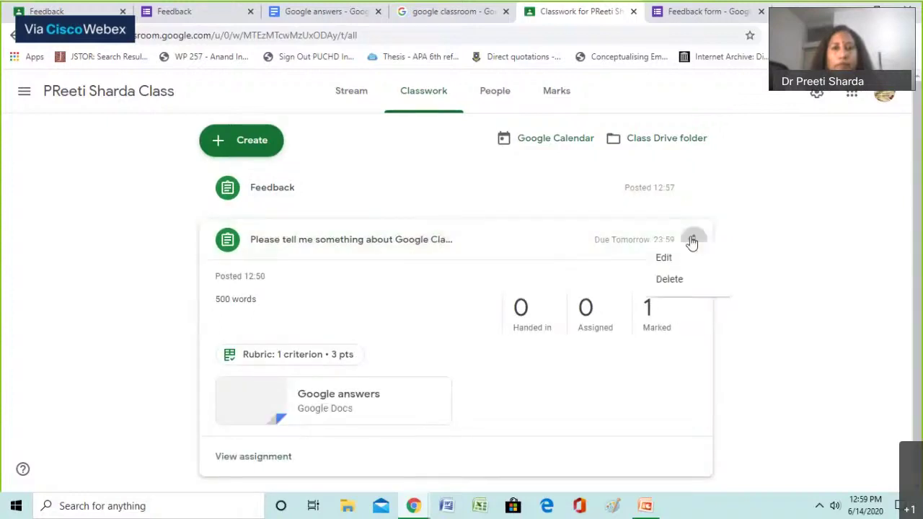
left_click(530, 250)
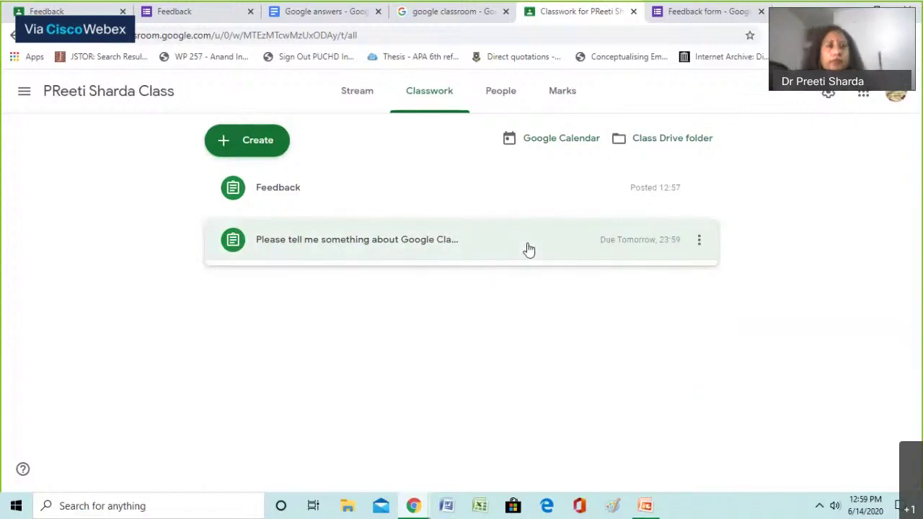
left_click(529, 250)
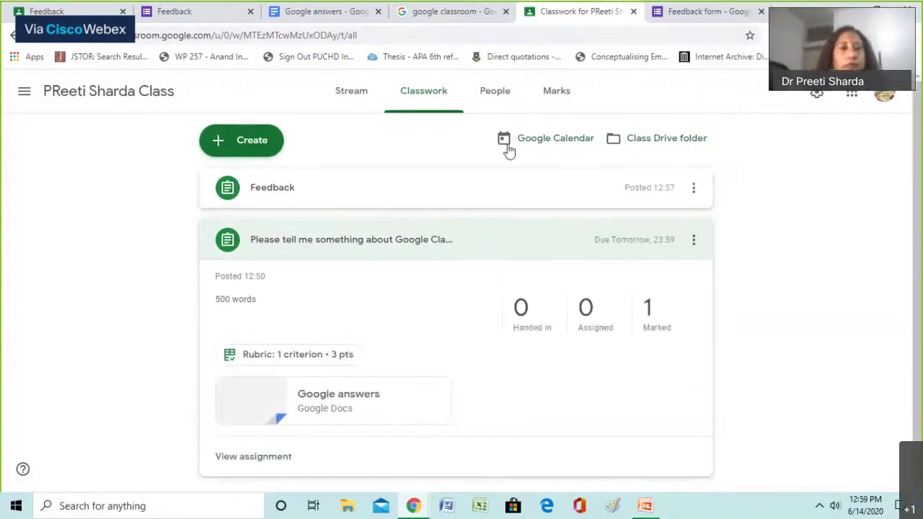
left_click(547, 99)
Download all marks as a CSV file to the Desktop and open it
left_click(220, 139)
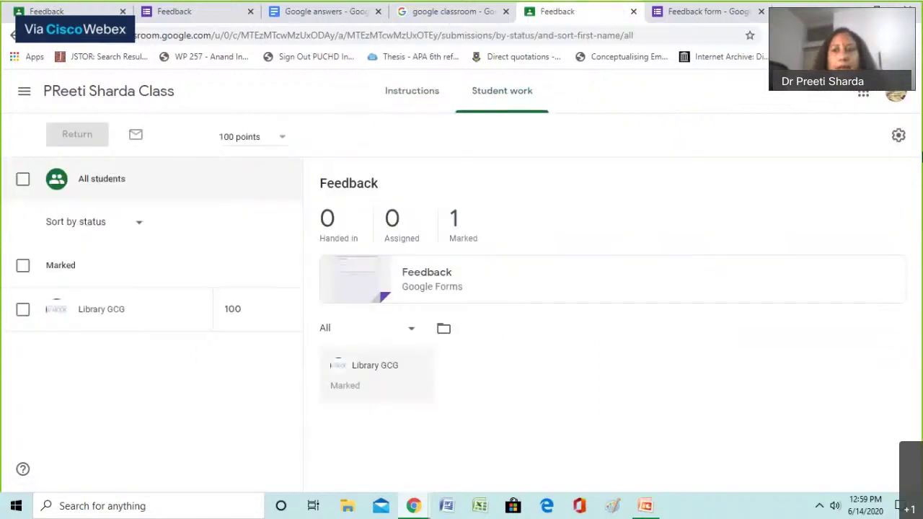
left_click(899, 136)
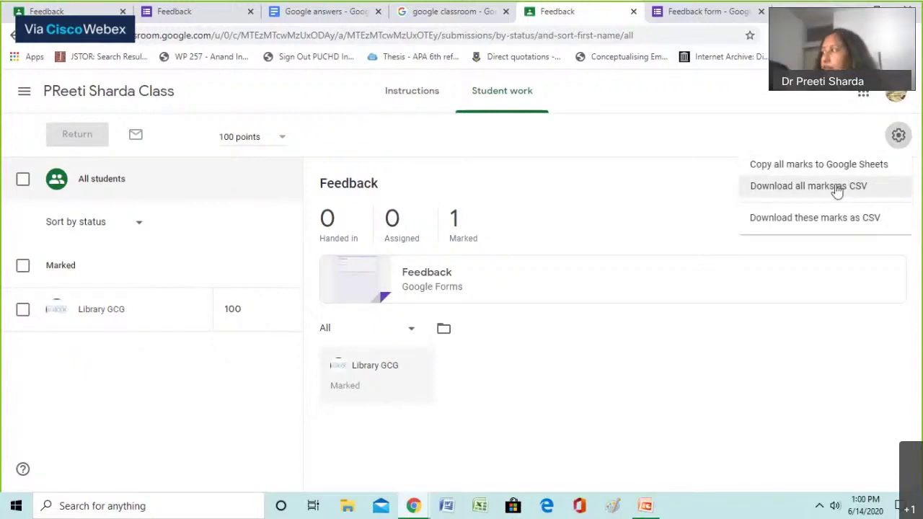
left_click(836, 188)
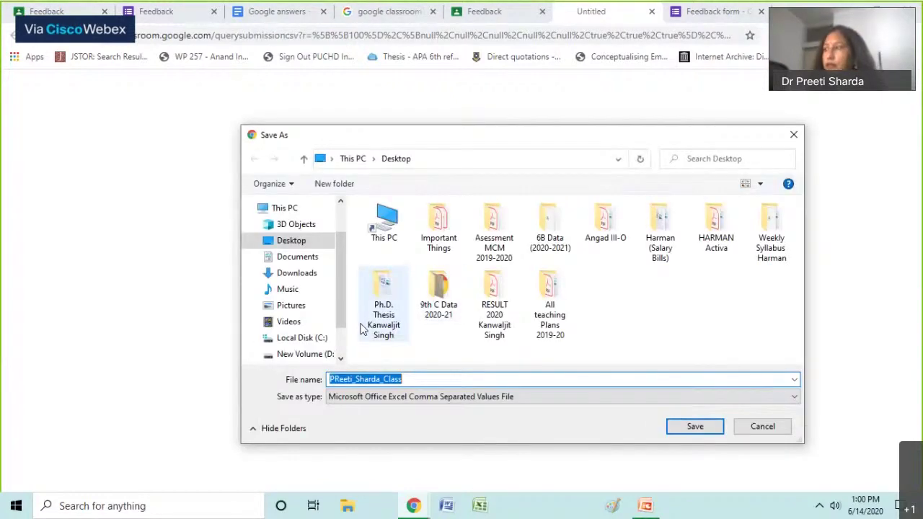
left_click(695, 426)
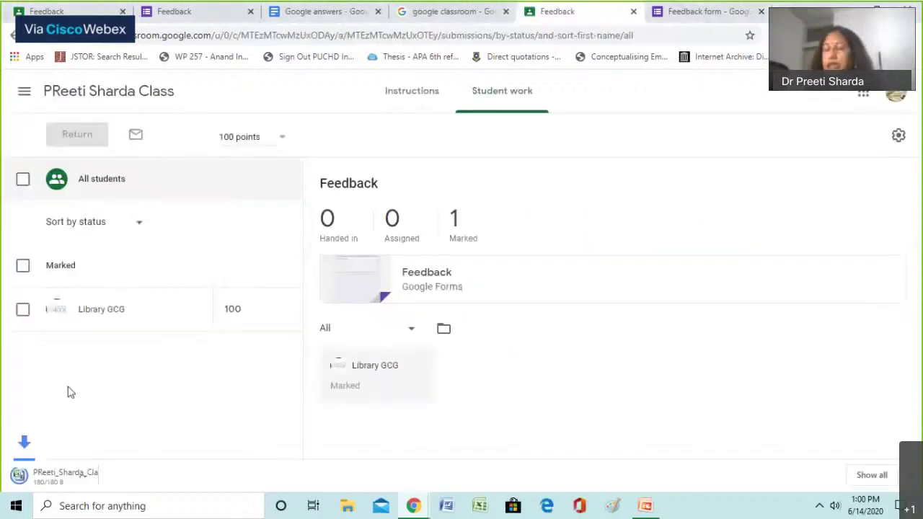
left_click(92, 478)
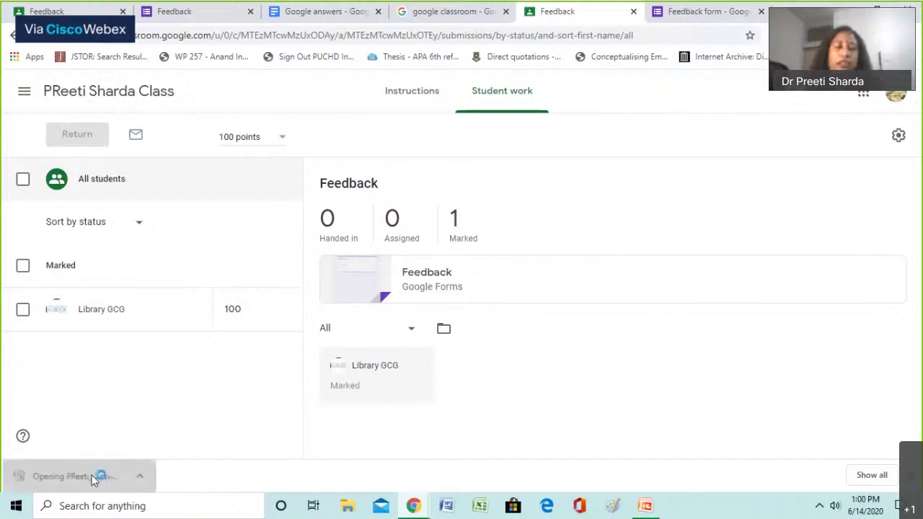
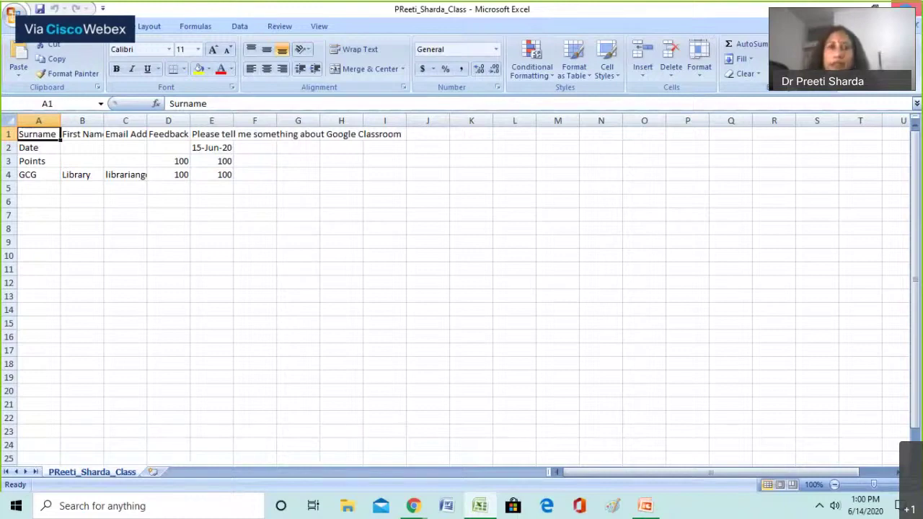
Close the exported class marks workbook in Microsoft Excel
left_click(907, 8)
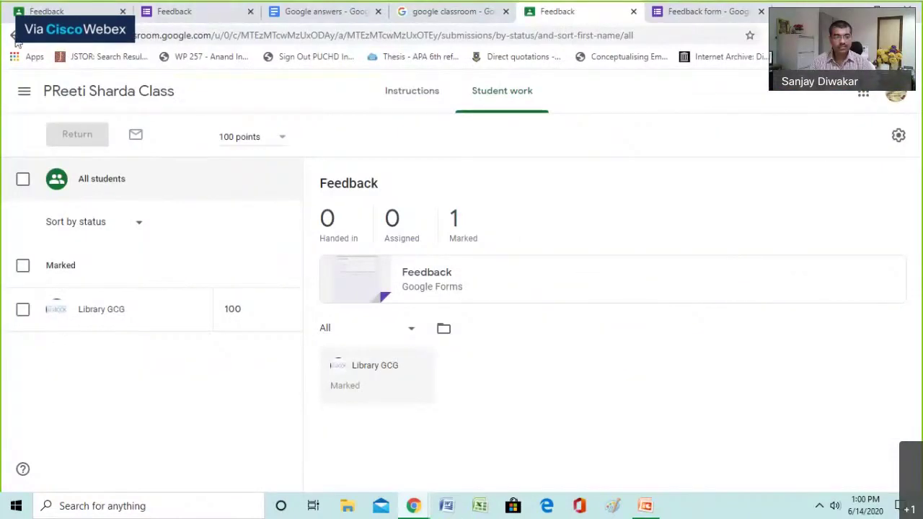
left_click(23, 93)
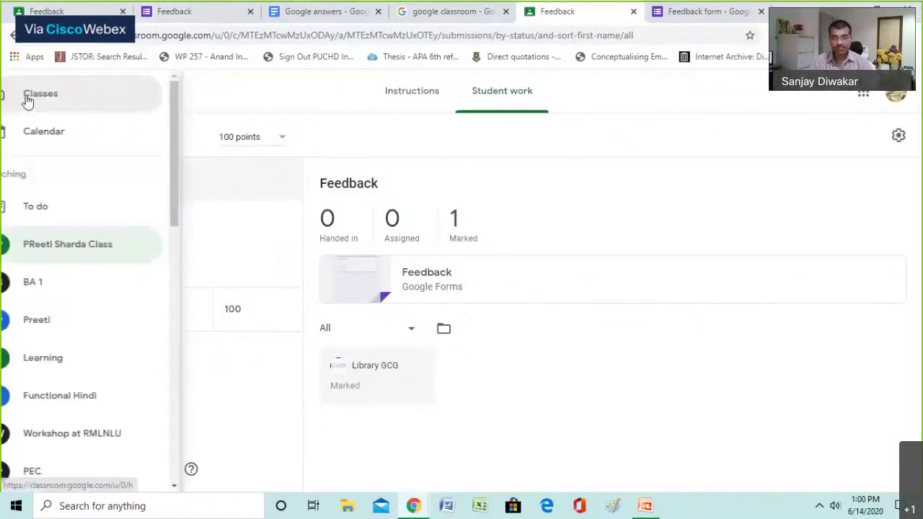
left_click(67, 107)
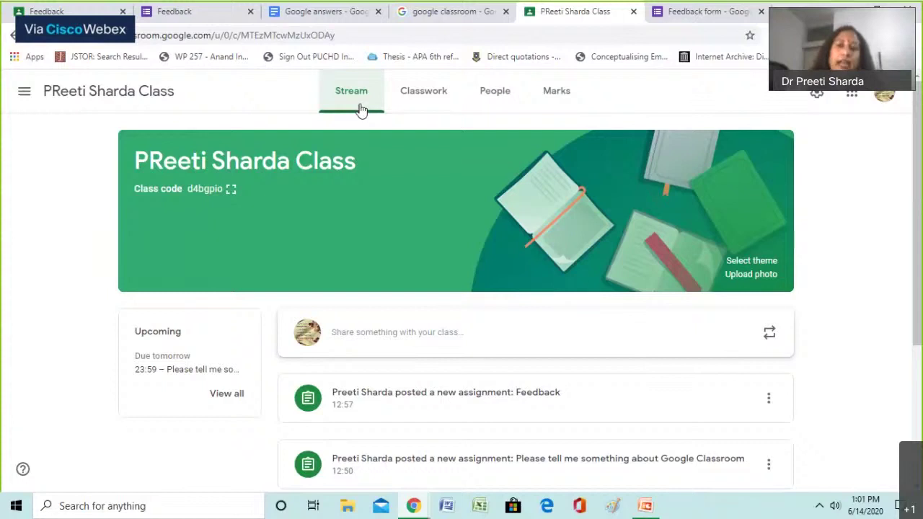
On People, invite a co-teacher by their e-mail address, then cancel the student invitation
left_click(499, 93)
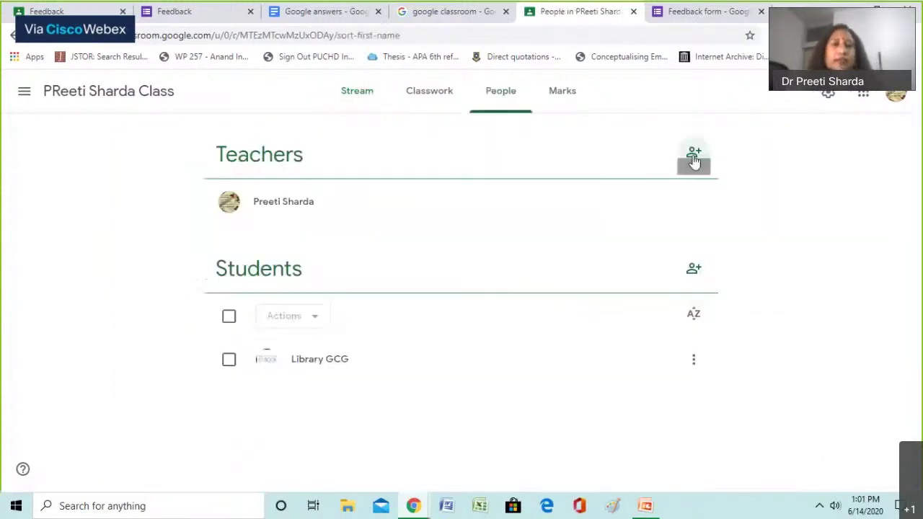
left_click(693, 157)
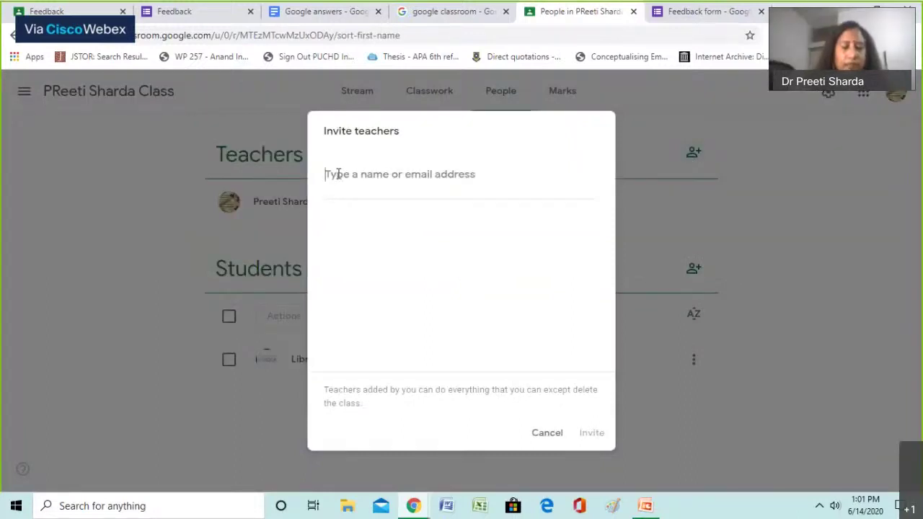
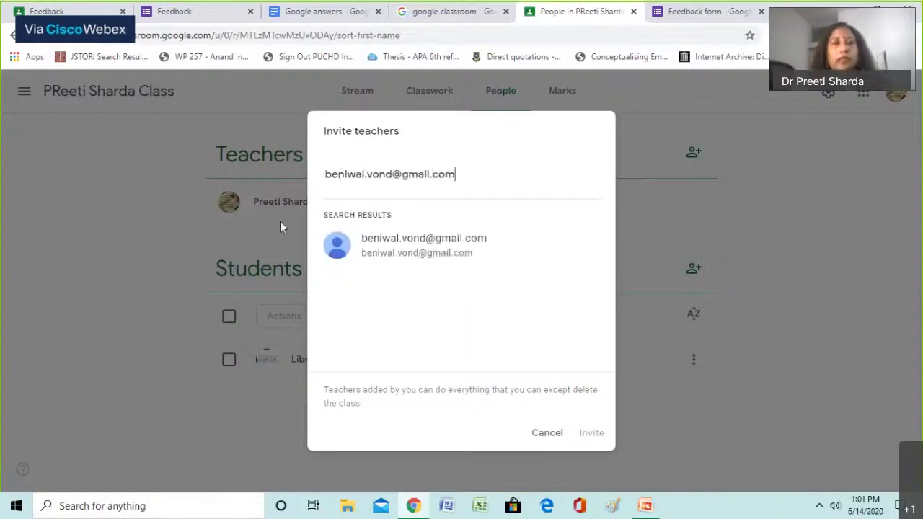
left_click(374, 246)
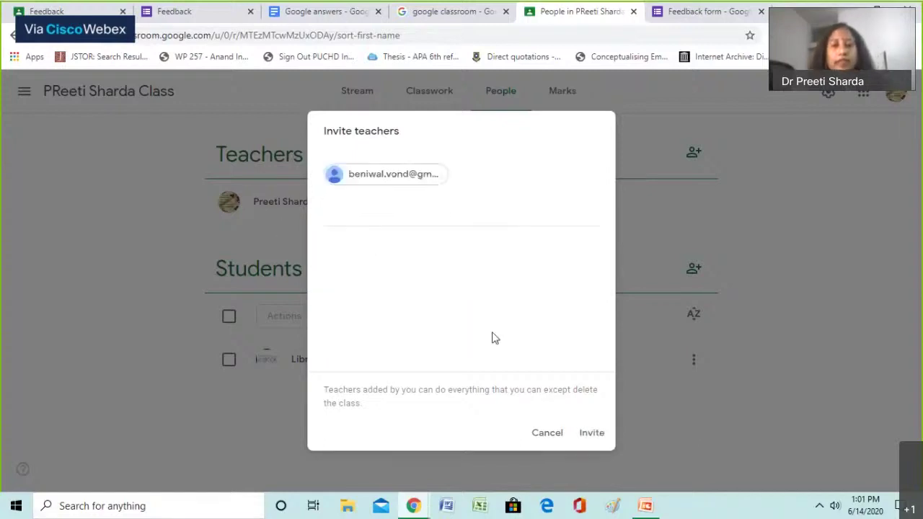
left_click(593, 432)
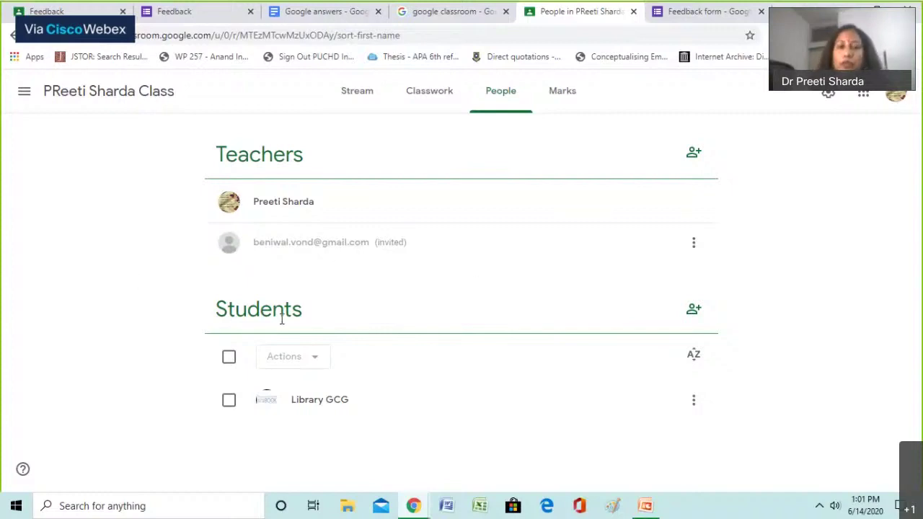
left_click(693, 312)
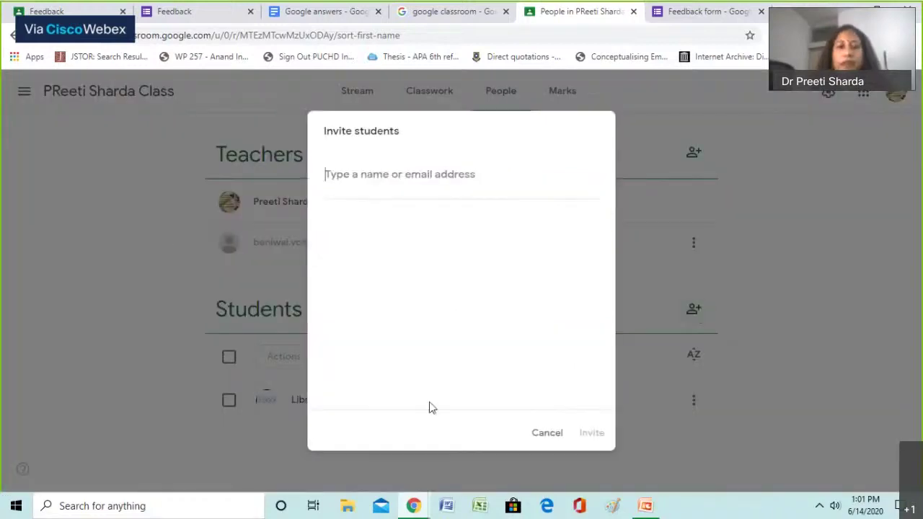
left_click(542, 435)
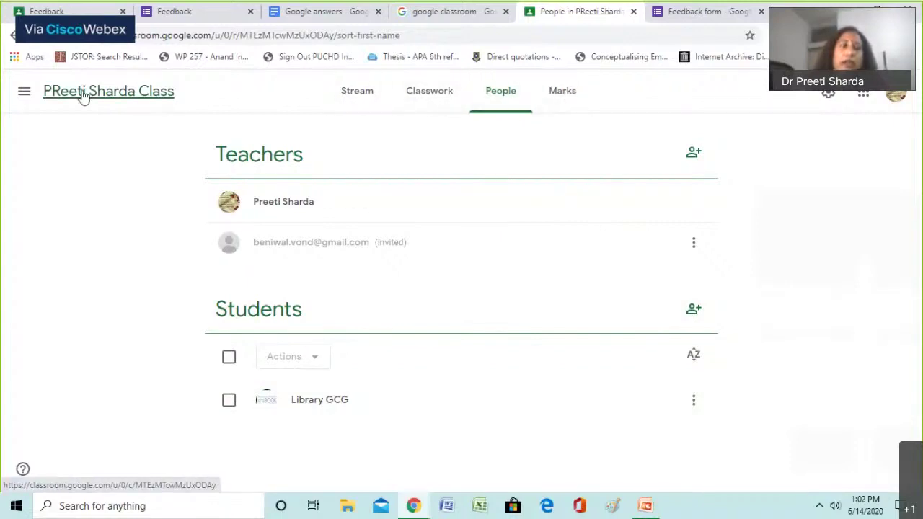
Go to the Classes overview, then scroll the menu down to Archived classes
left_click(24, 93)
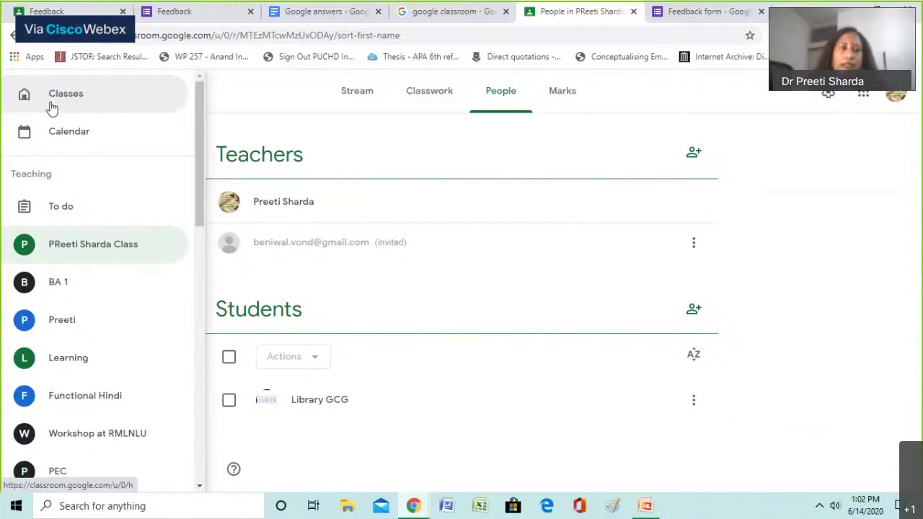
left_click(52, 101)
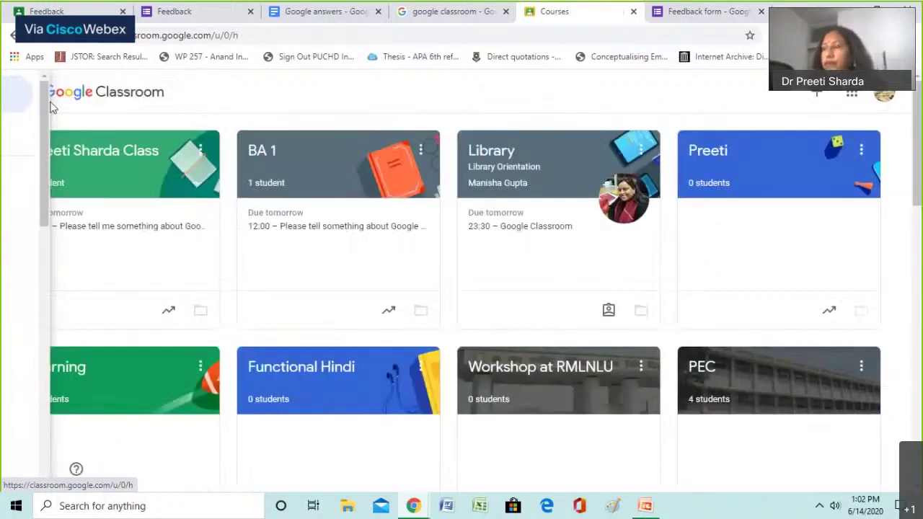
left_click(20, 92)
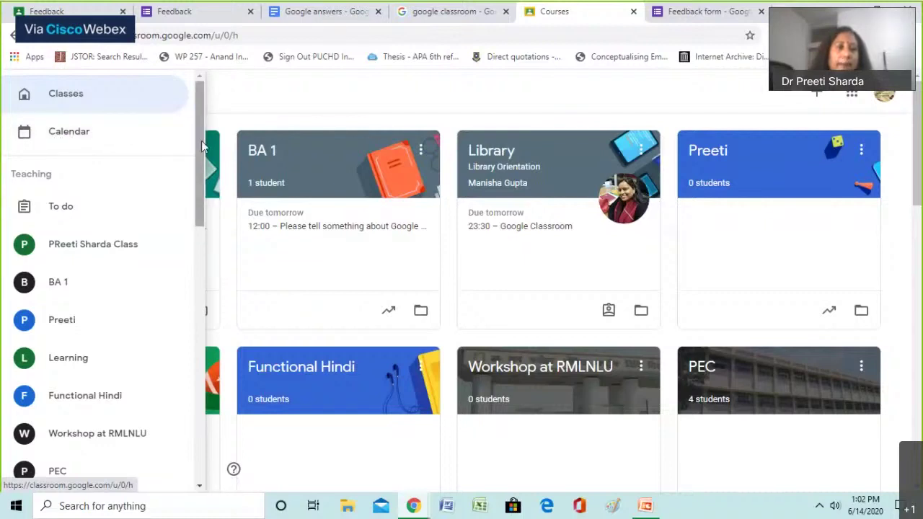
scroll(202, 152, "down", 1)
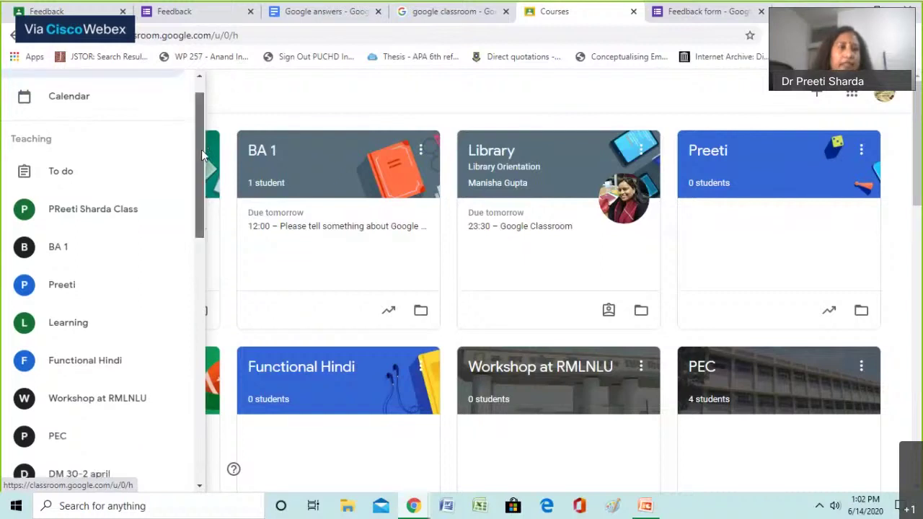
left_click_drag(202, 151, 203, 400)
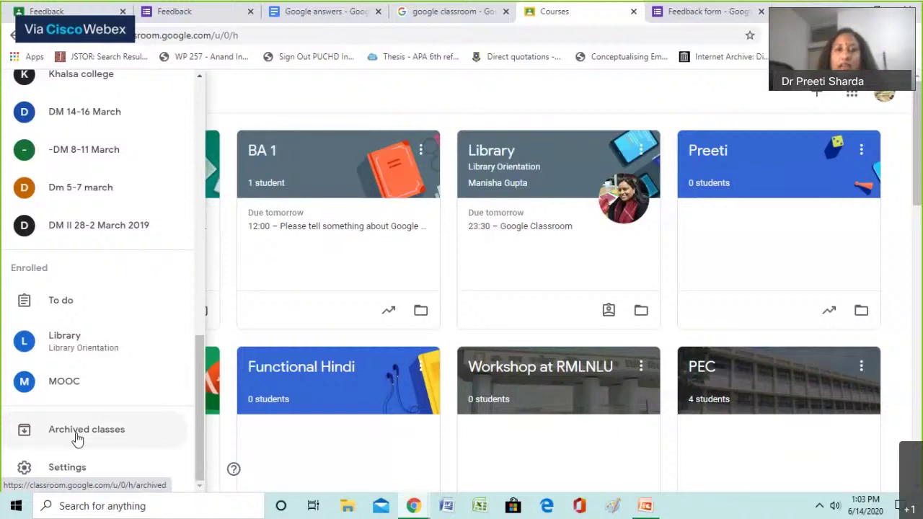
left_click(77, 433)
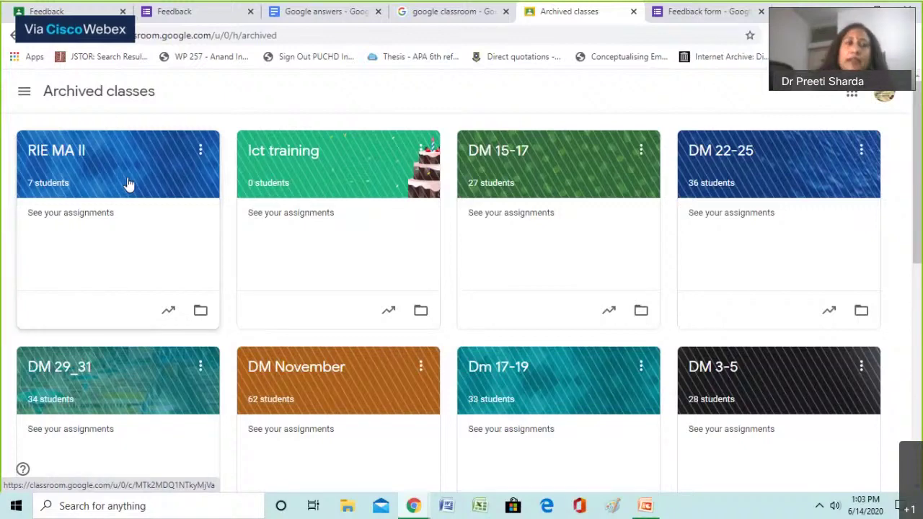
Check the RIE MA II options without changes, then return to the active Classes overview
left_click(200, 153)
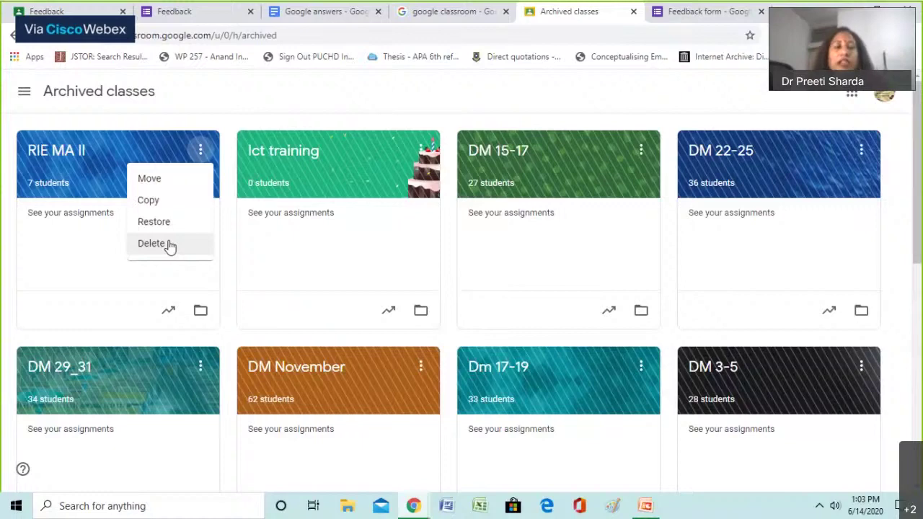
left_click(25, 98)
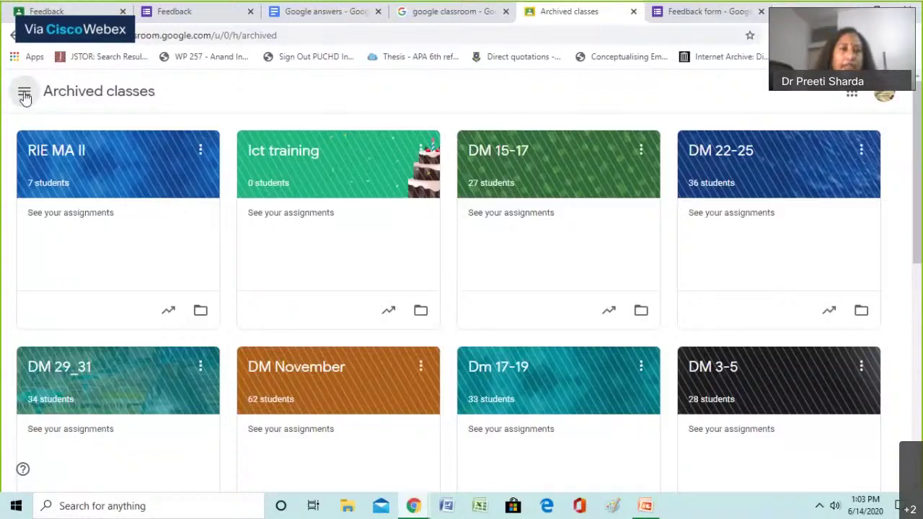
left_click(25, 97)
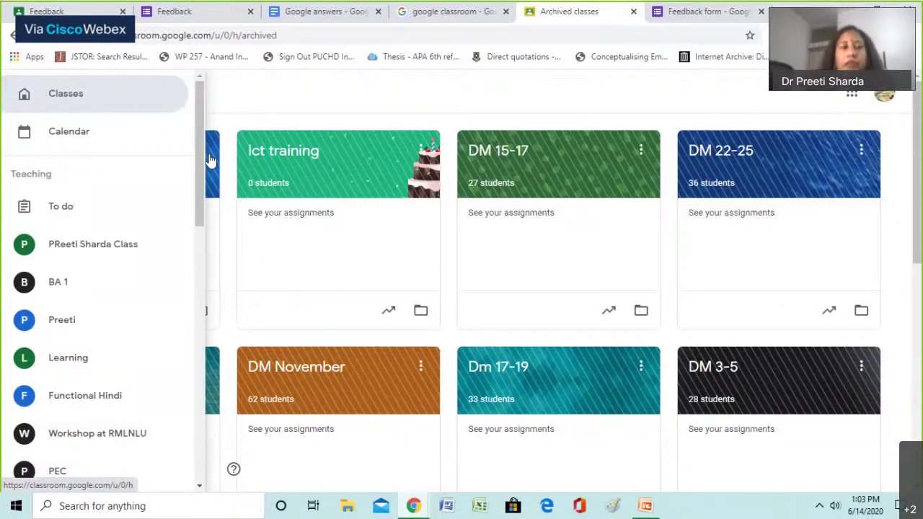
left_click(65, 93)
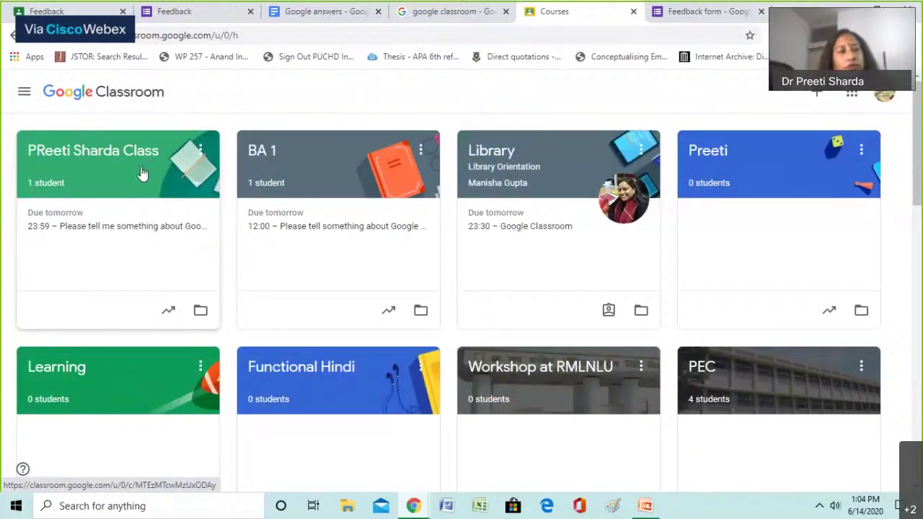
left_click(201, 151)
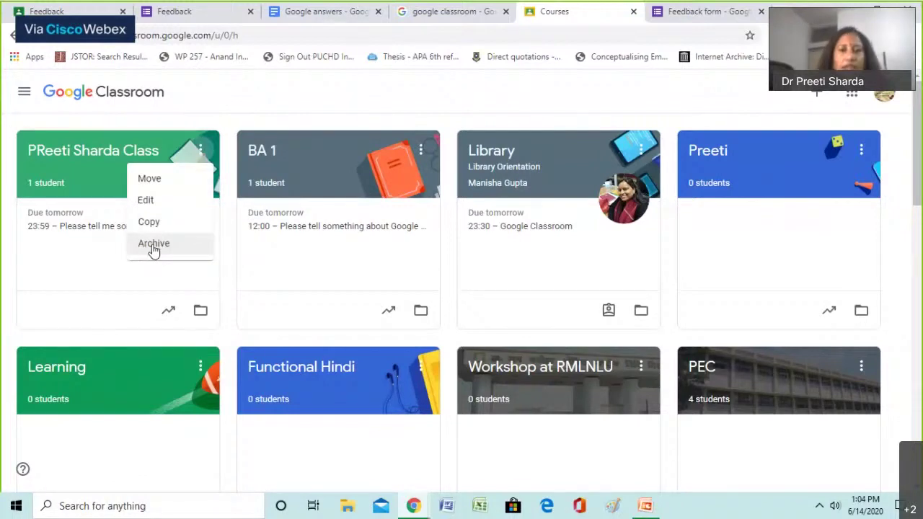
left_click(153, 245)
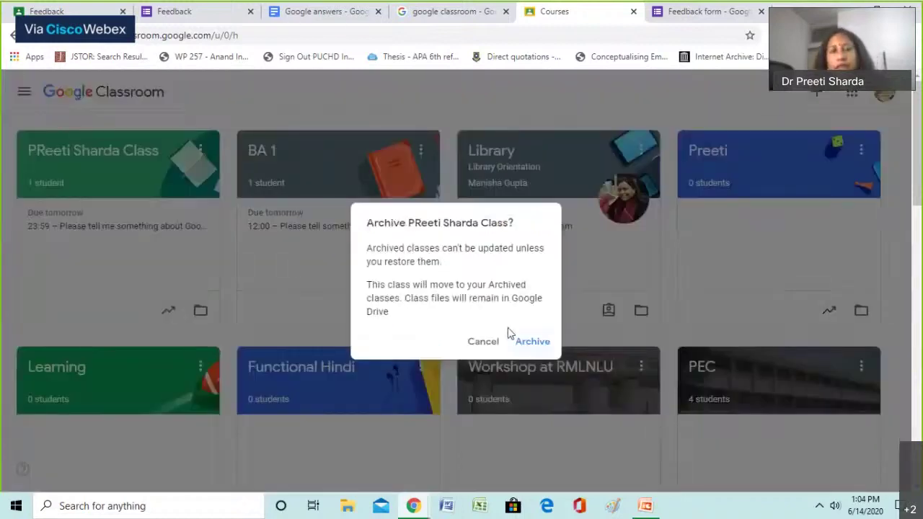
left_click(539, 341)
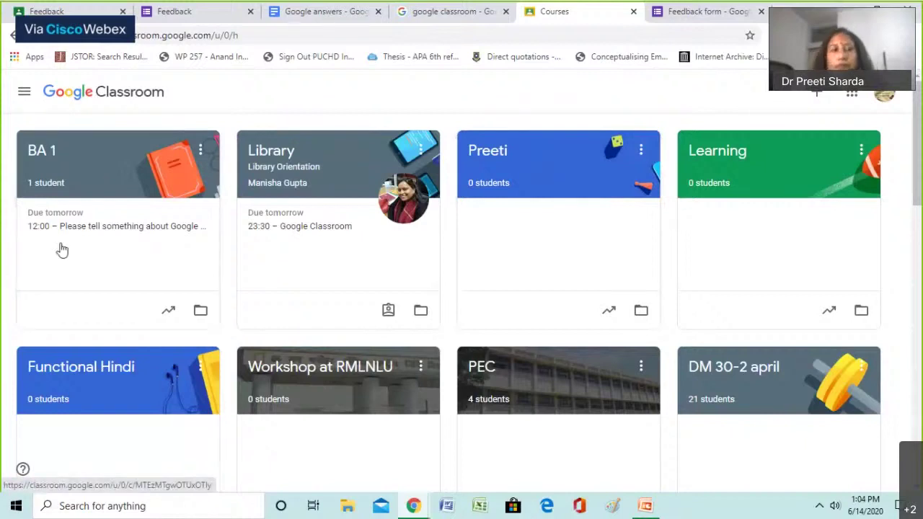
scroll(82, 267, "down", 3)
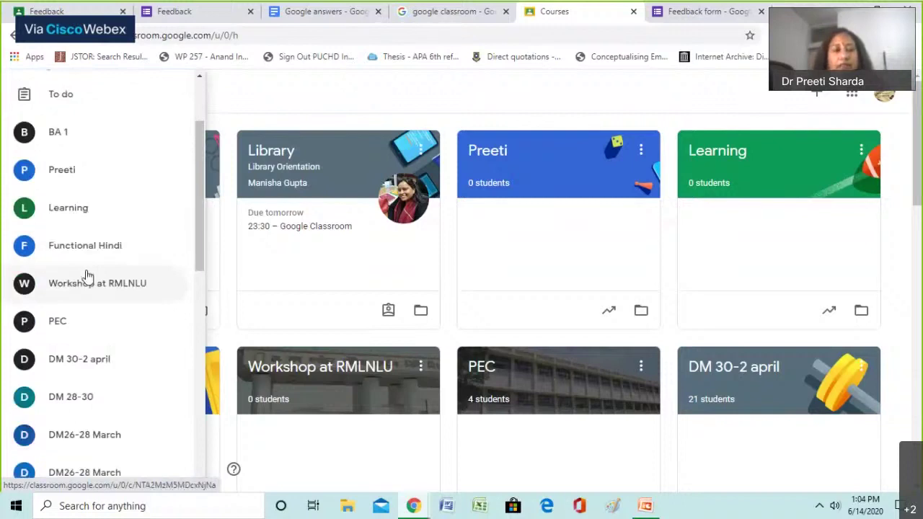
scroll(87, 277, "down", 1)
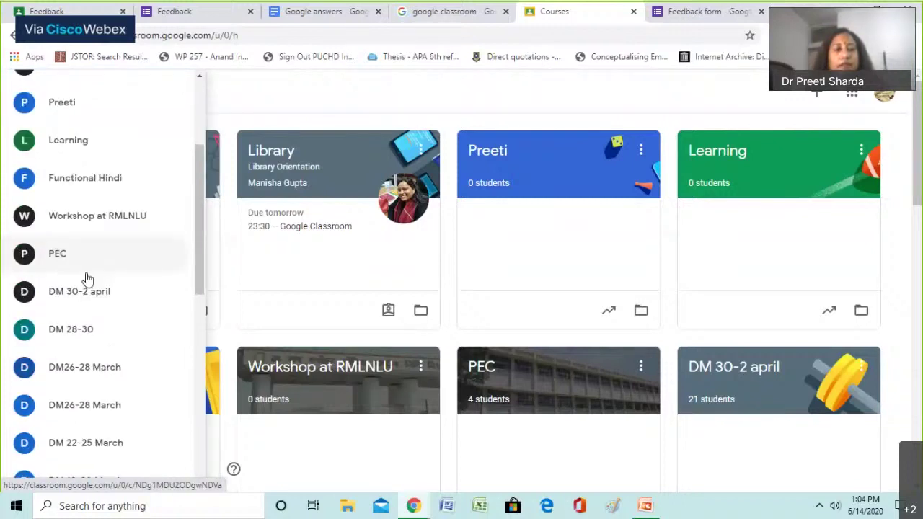
scroll(91, 278, "down", 6)
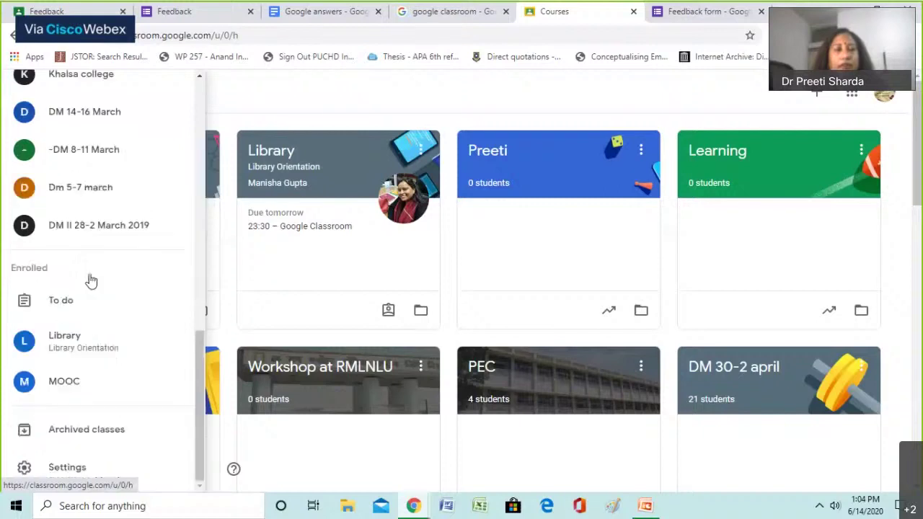
left_click(123, 433)
left_click(200, 150)
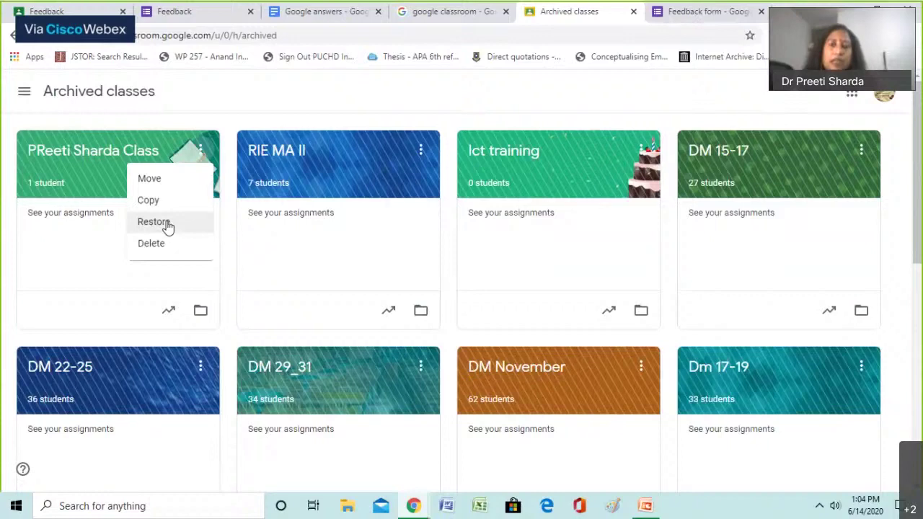
left_click(167, 226)
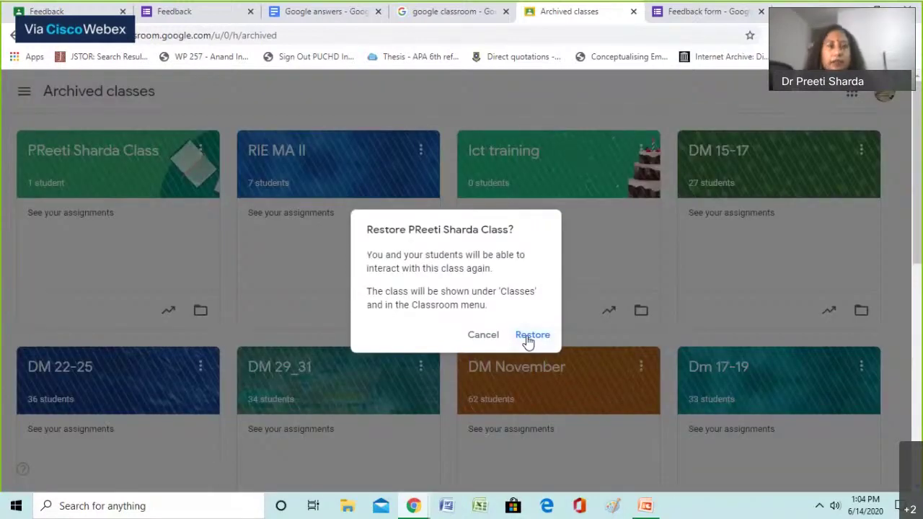
left_click(532, 335)
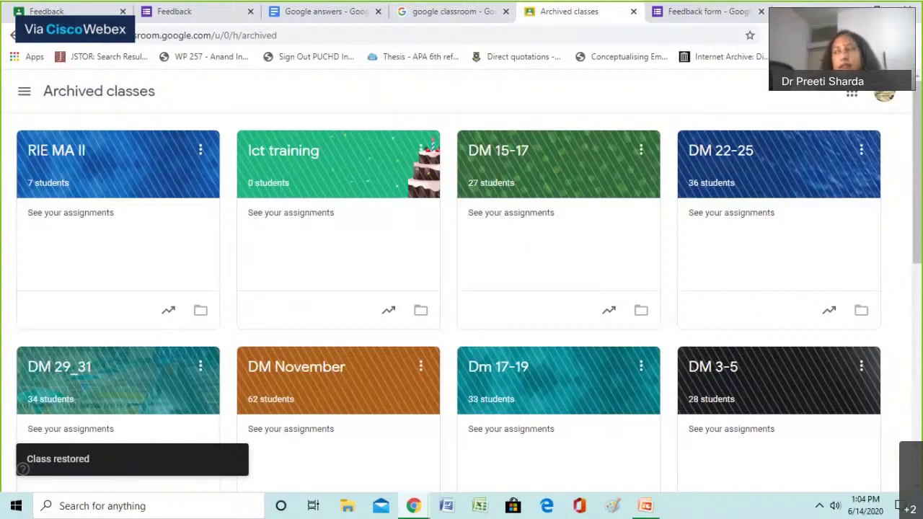
key("alt+Left")
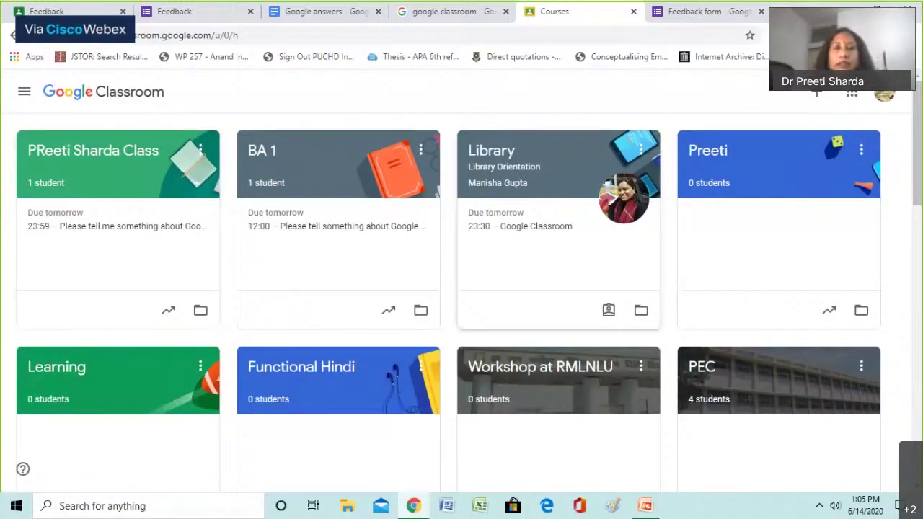
left_click(146, 150)
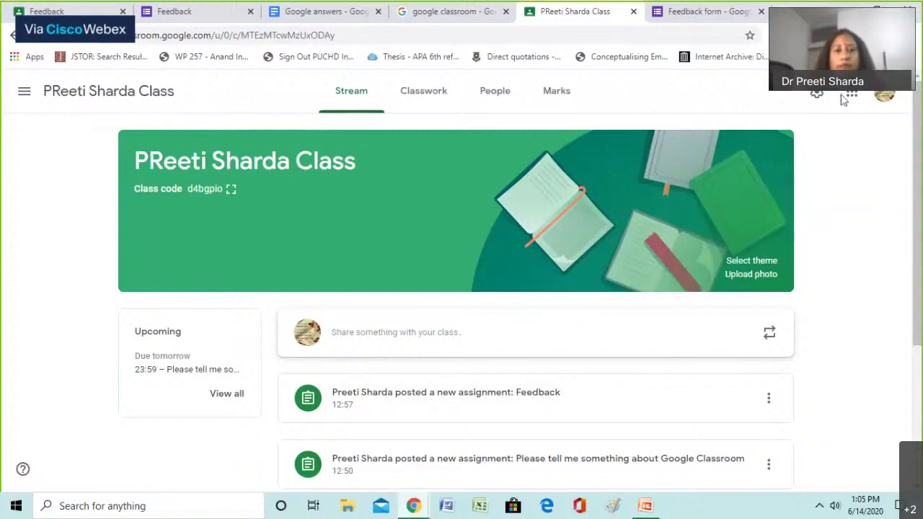
left_click(751, 260)
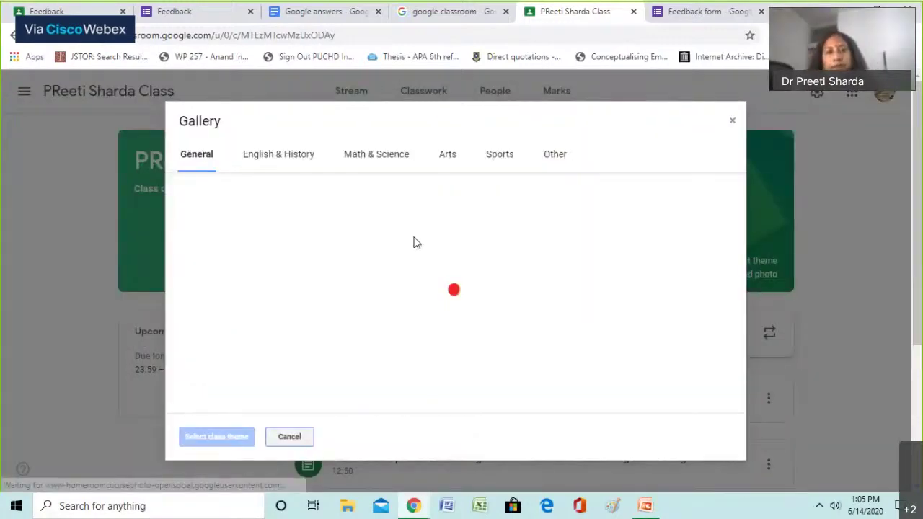
Browse the Math & Science and Arts themes, then pick English & History's blue books image
left_click(375, 154)
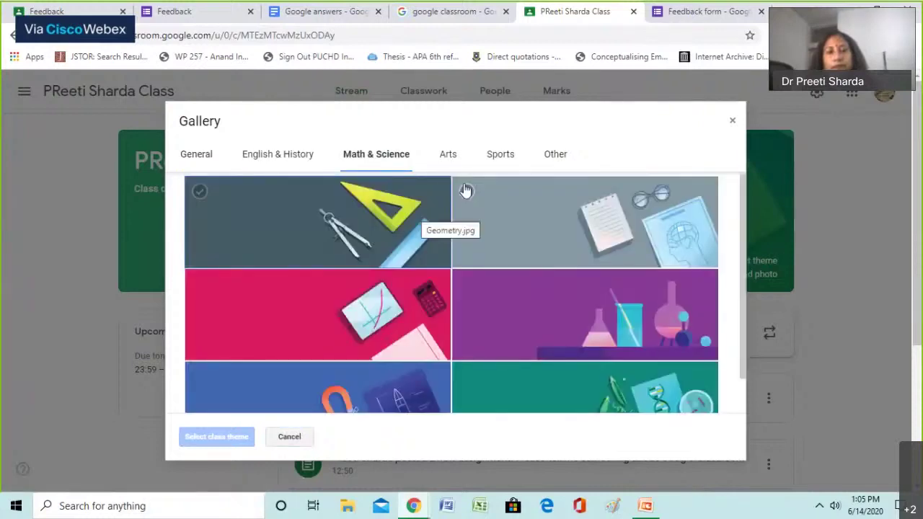
key("Right")
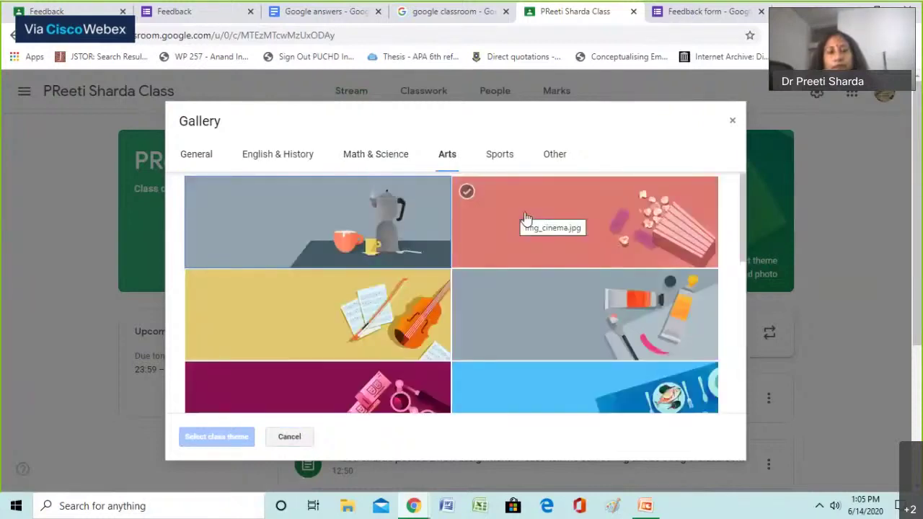
scroll(503, 279, "down", 3)
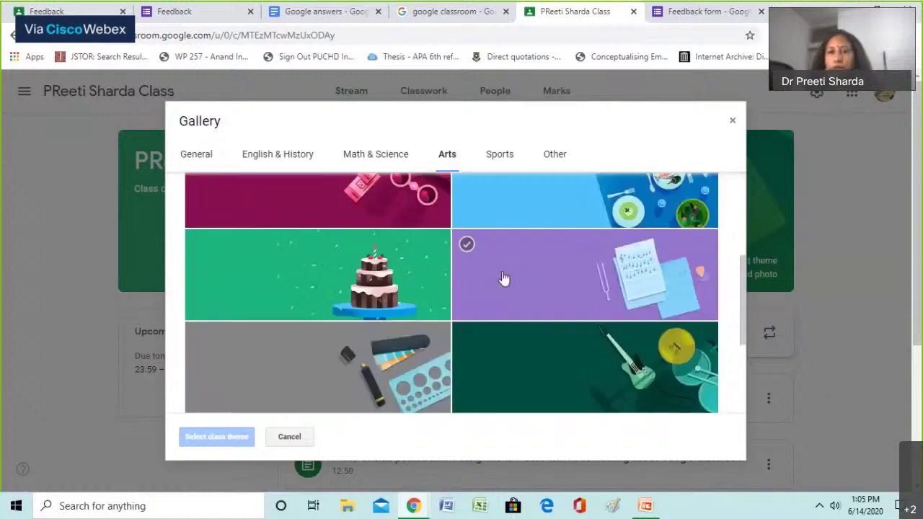
scroll(501, 274, "down", 3)
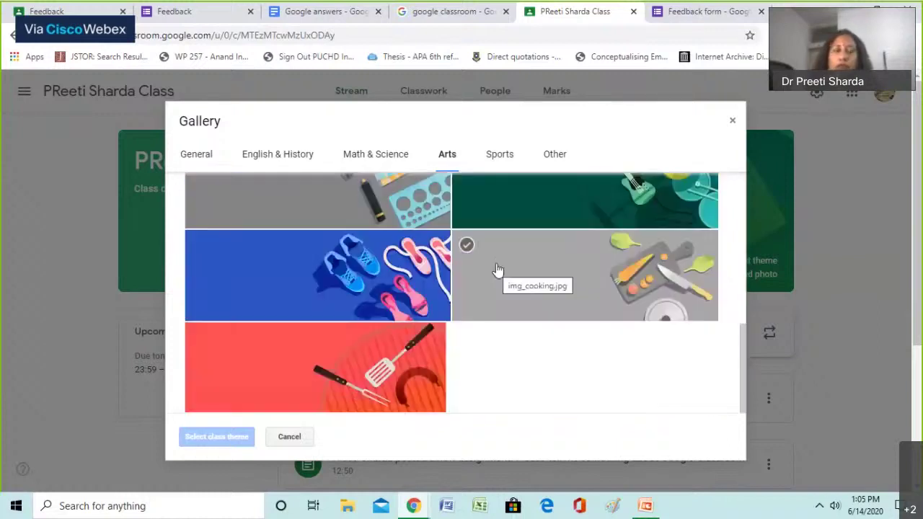
scroll(497, 270, "up", 3)
scroll(476, 248, "up", 1)
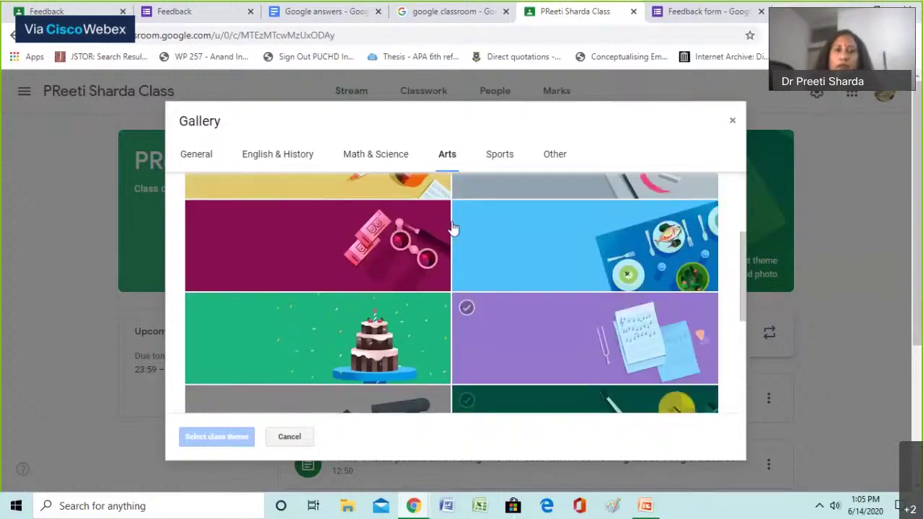
left_click(391, 157)
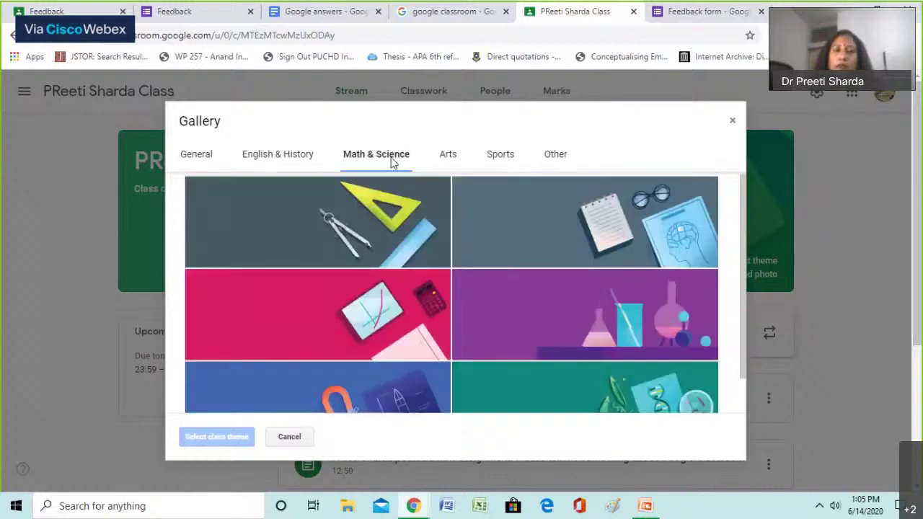
scroll(374, 204, "down", 1)
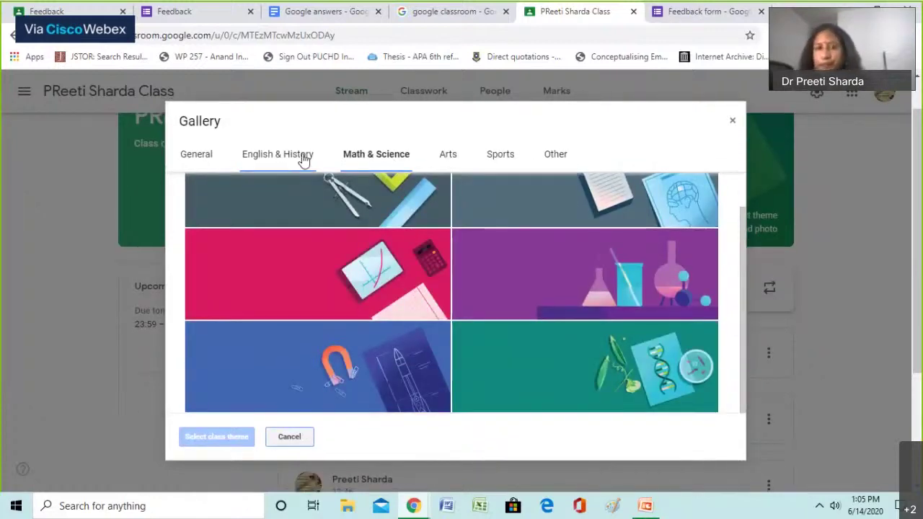
left_click(304, 160)
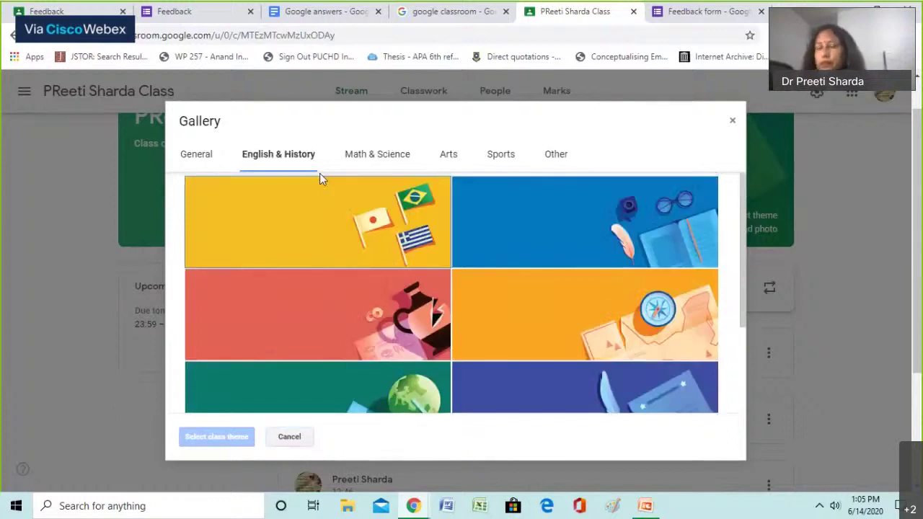
left_click(523, 236)
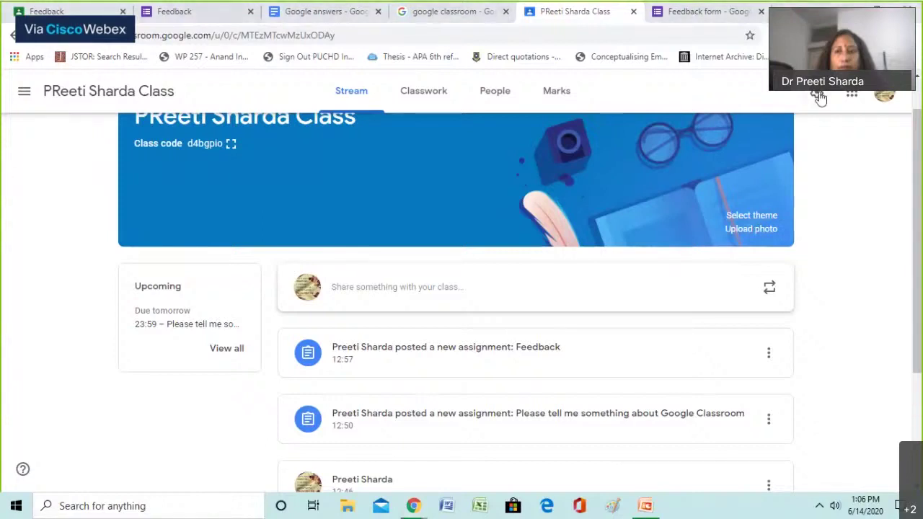
left_click(819, 96)
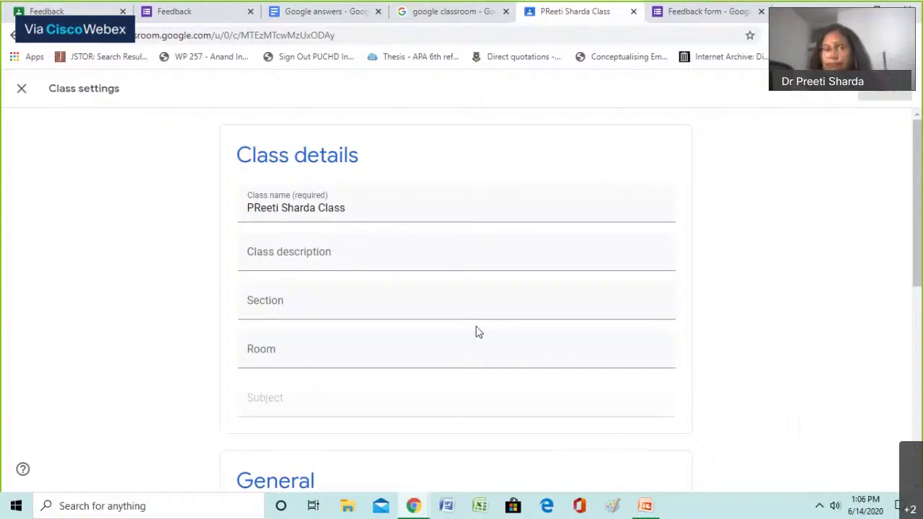
scroll(476, 330, "down", 4)
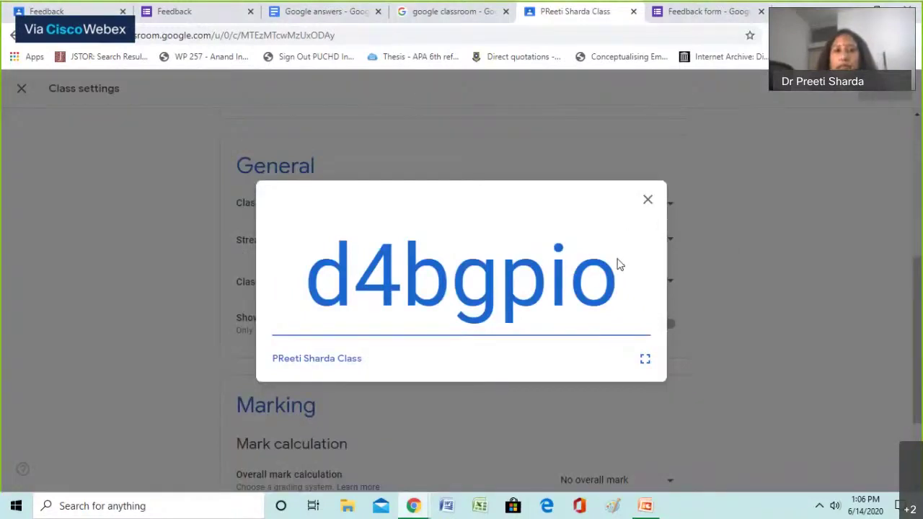
Close the enlarged class code and keep the stream letting students post and comment
left_click(648, 201)
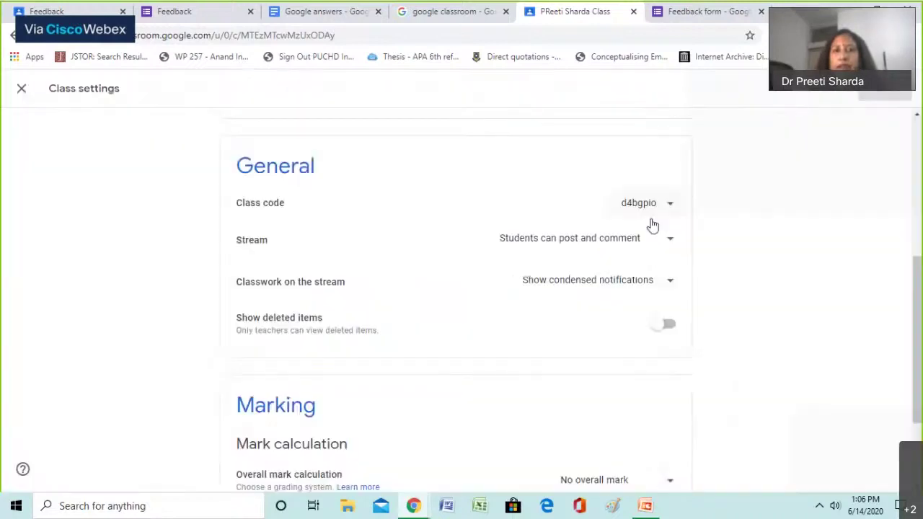
scroll(652, 226, "down", 1)
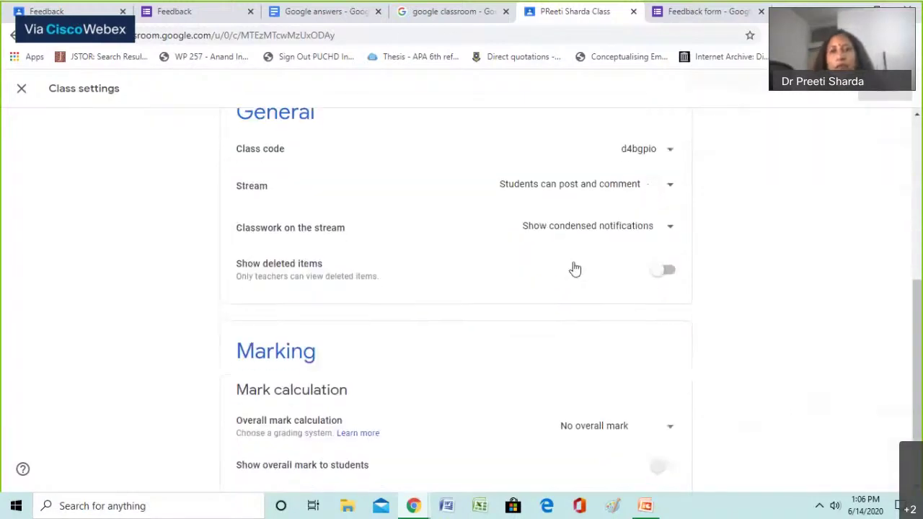
scroll(656, 228, "up", 1)
left_click(652, 216)
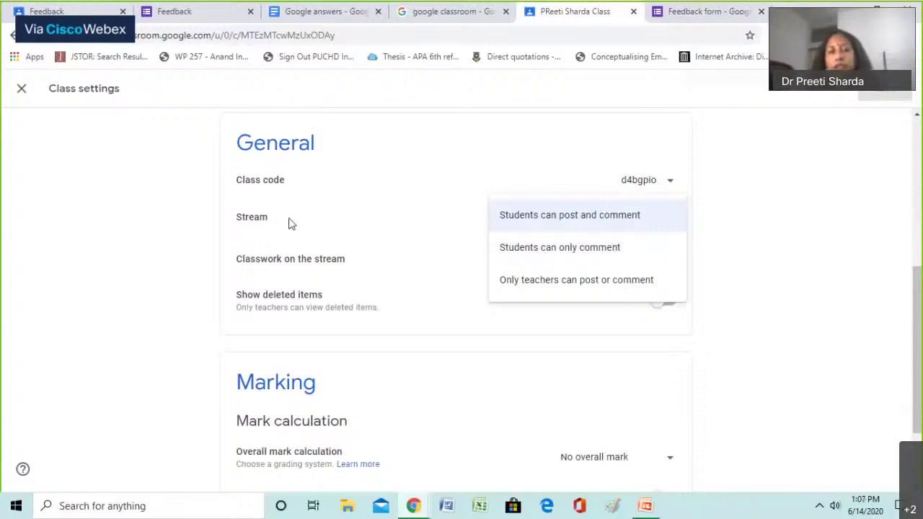
left_click(181, 240)
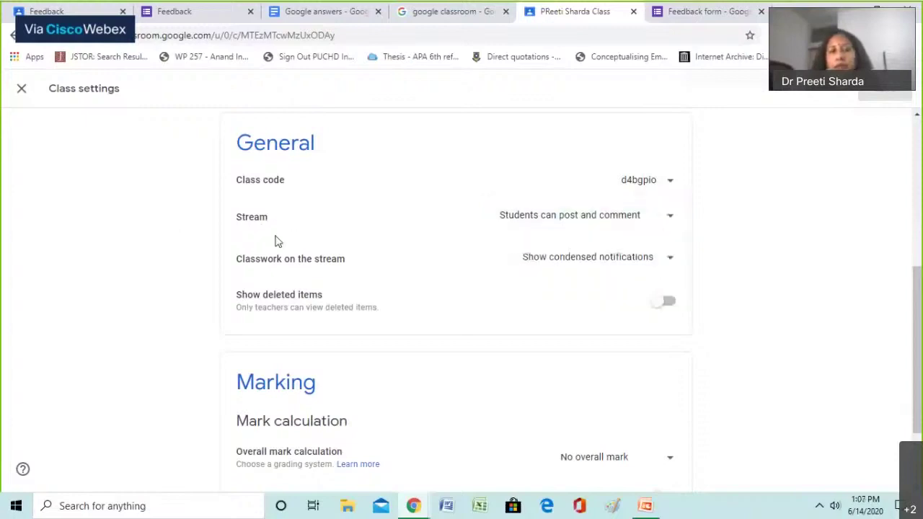
Review the class code options and leave overall mark calculation at No overall mark
scroll(577, 205, "down", 1)
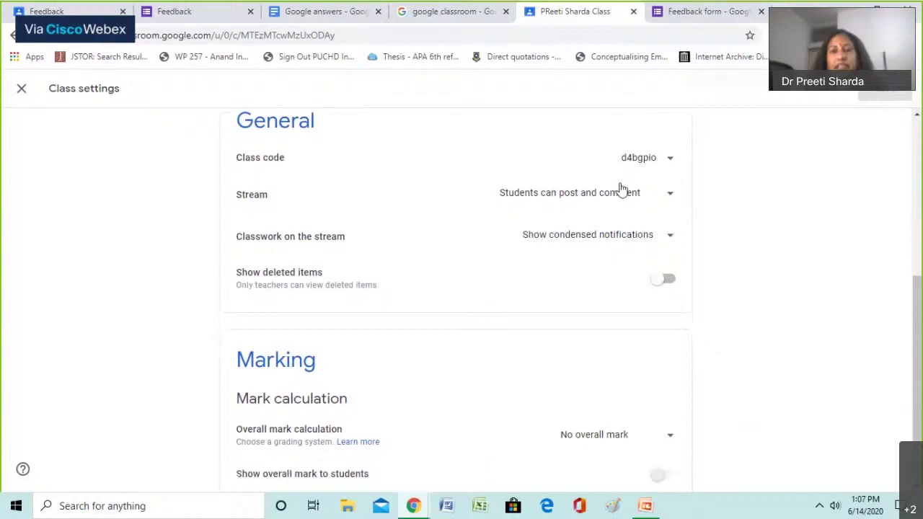
left_click(670, 166)
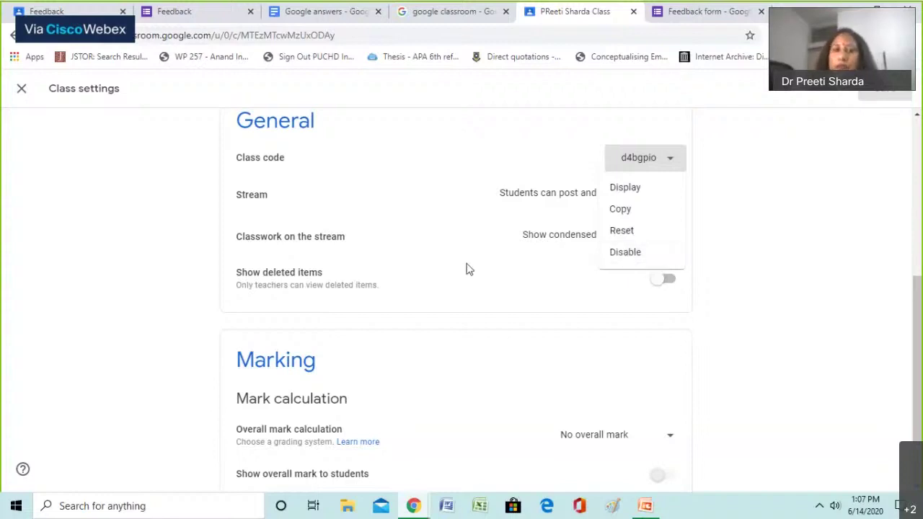
scroll(470, 274, "down", 1)
scroll(476, 281, "down", 1)
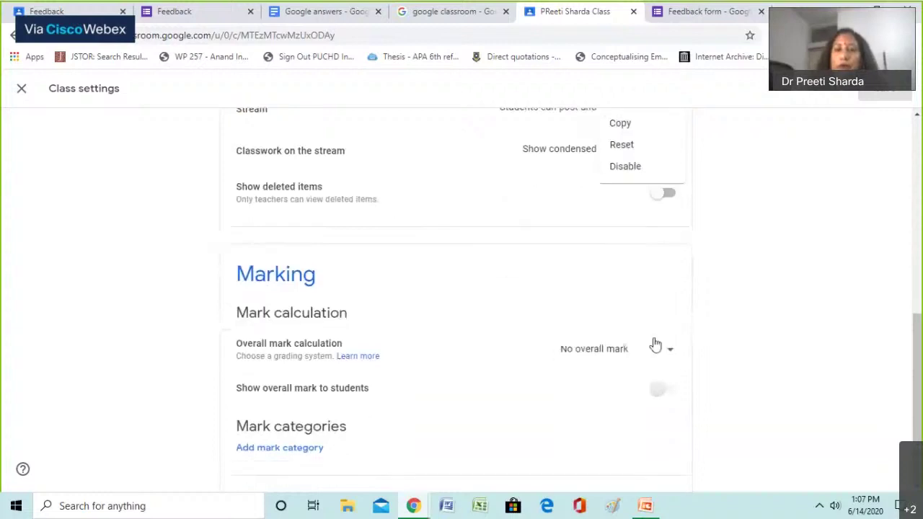
left_click(668, 352)
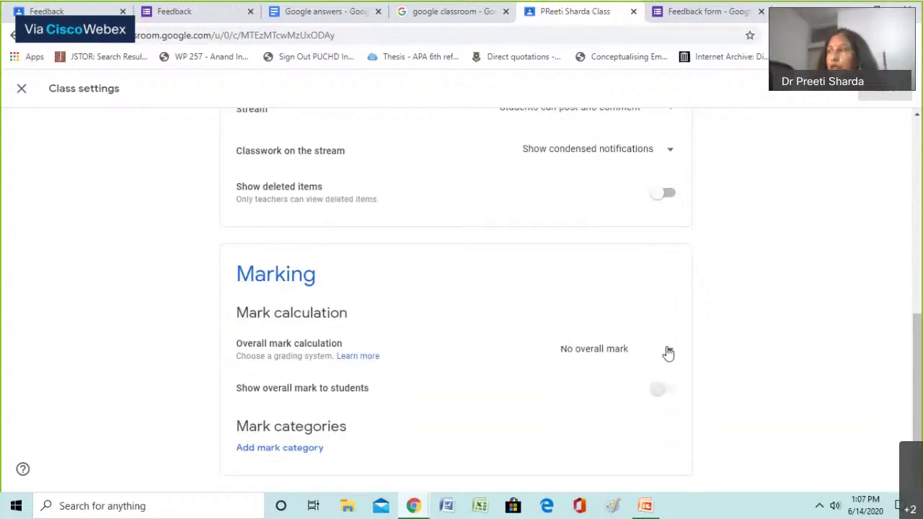
left_click(669, 352)
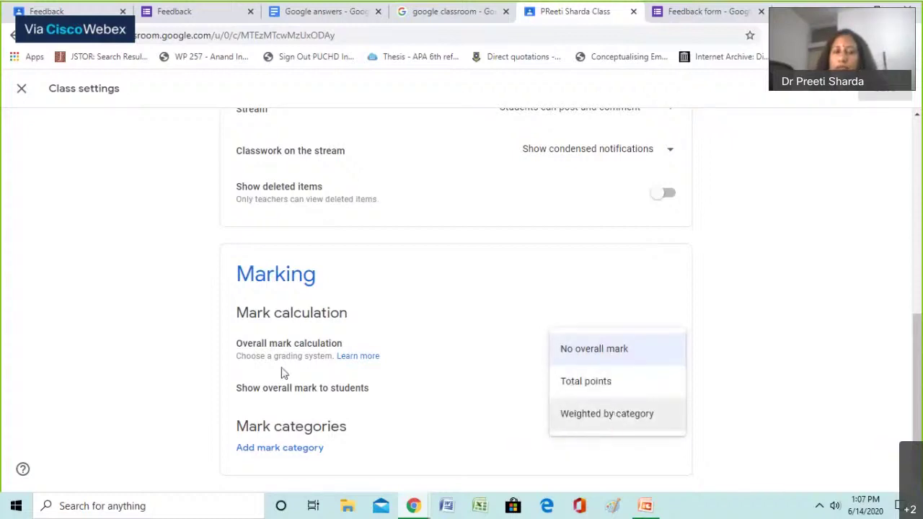
left_click(430, 310)
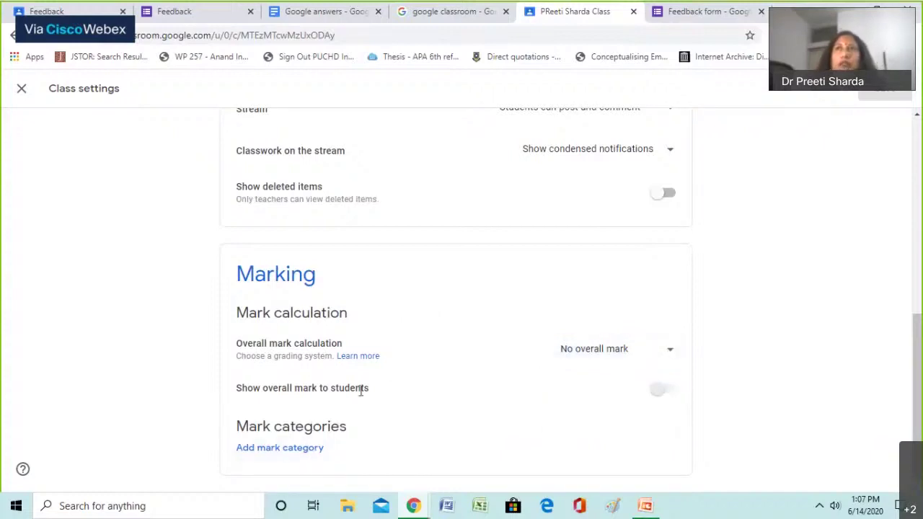
Create mark categories Essay (100 points) and Quiz (10 points) and save the class settings
left_click(314, 449)
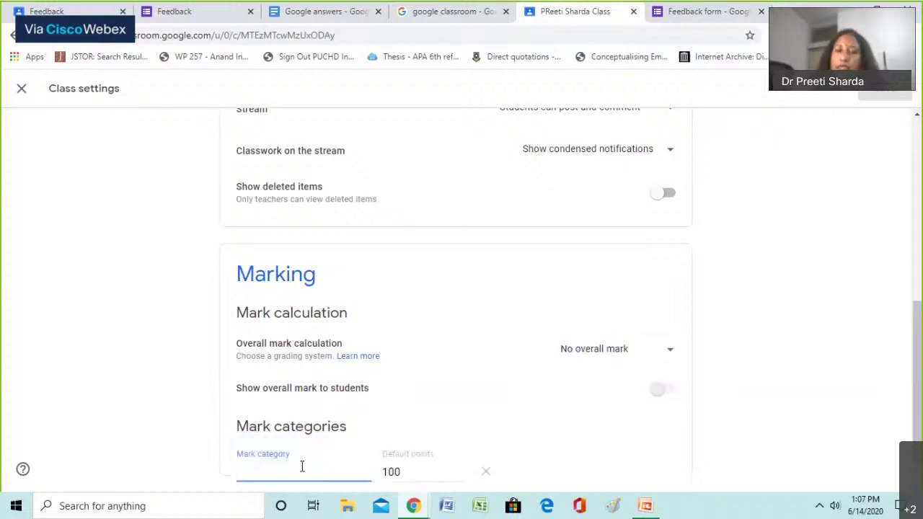
type("Essay")
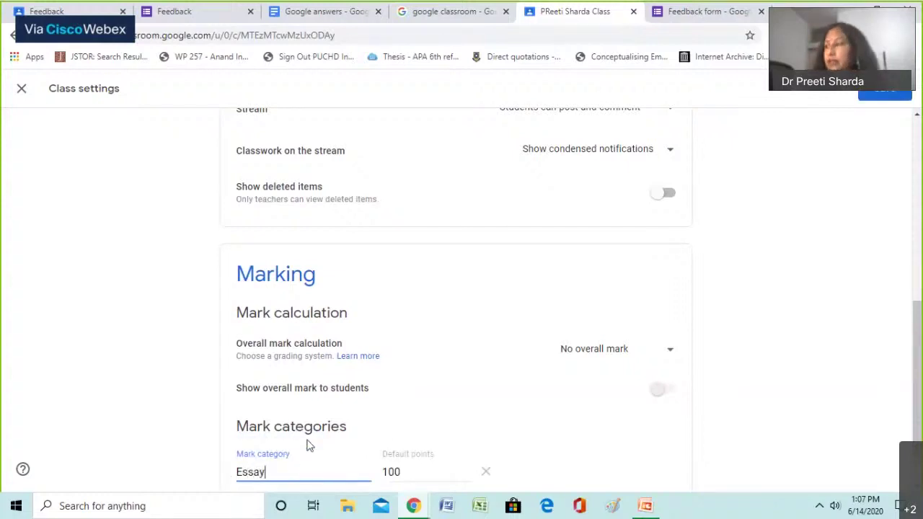
scroll(310, 443, "down", 1)
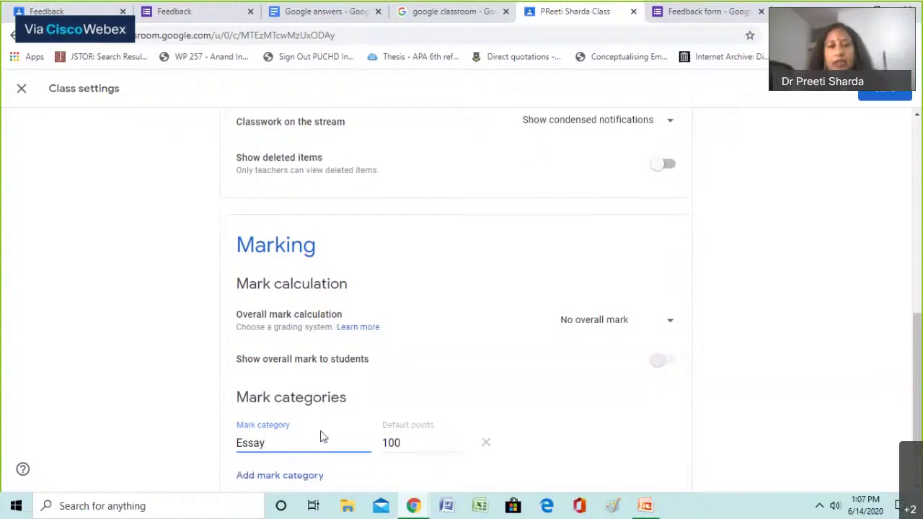
scroll(322, 436, "down", 1)
left_click(291, 449)
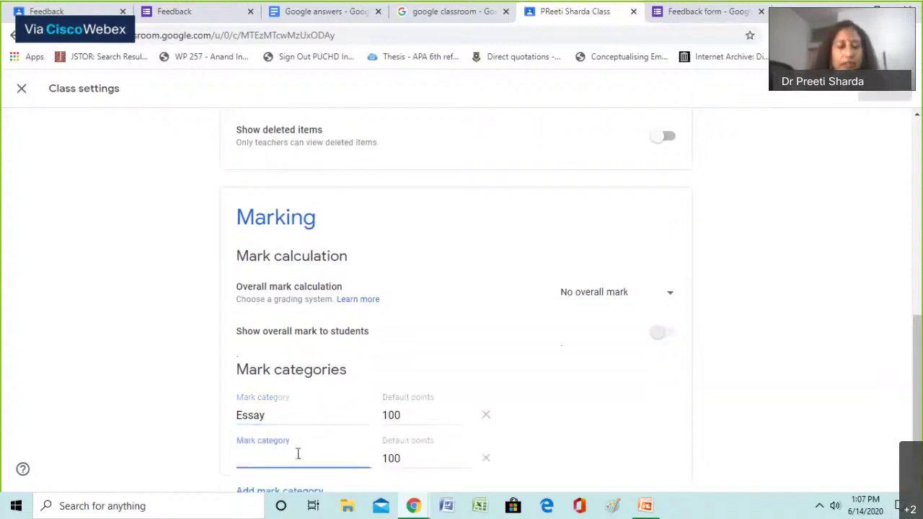
type("Quiz")
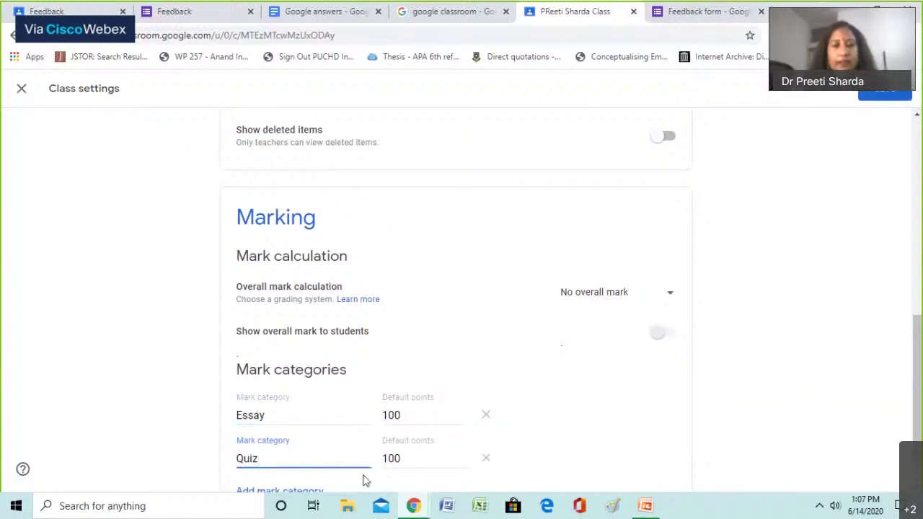
left_click(404, 457)
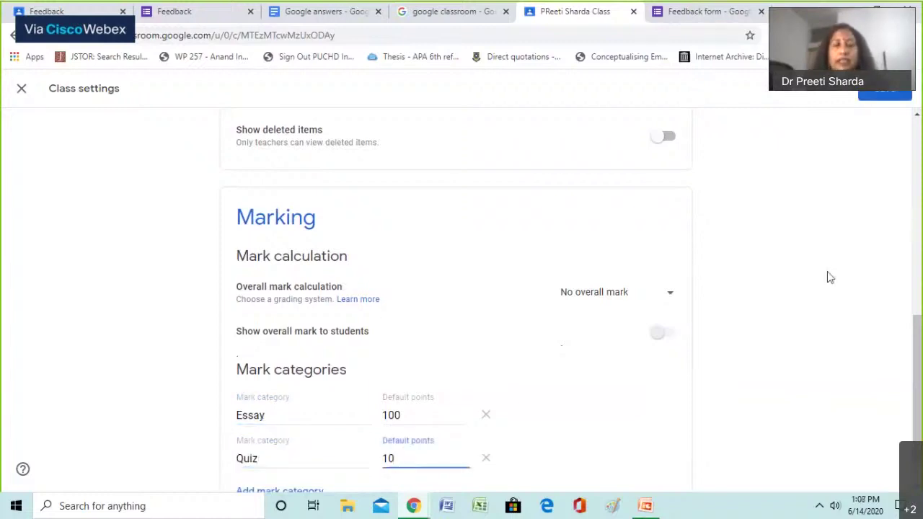
left_click(899, 97)
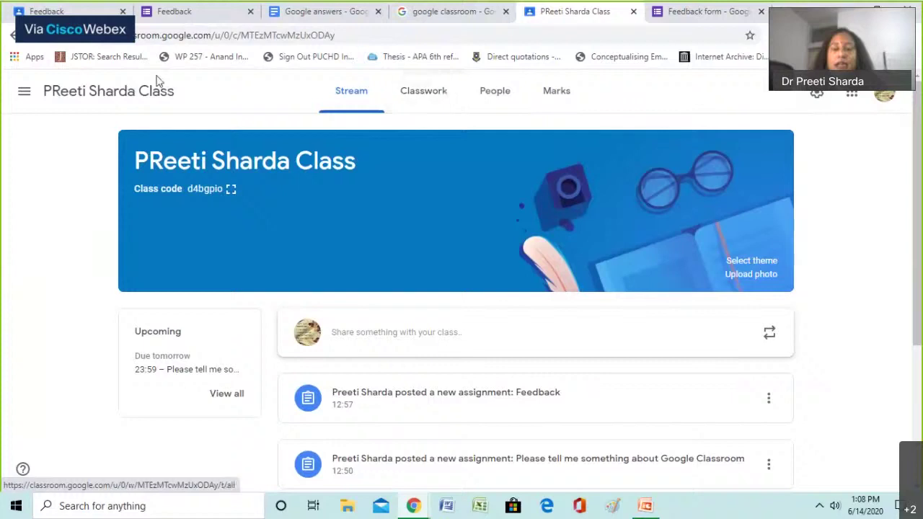
Switch to PowerPoint and present 'Use of Google Classroom for Teaching and Learning' from slide 1
left_click(23, 92)
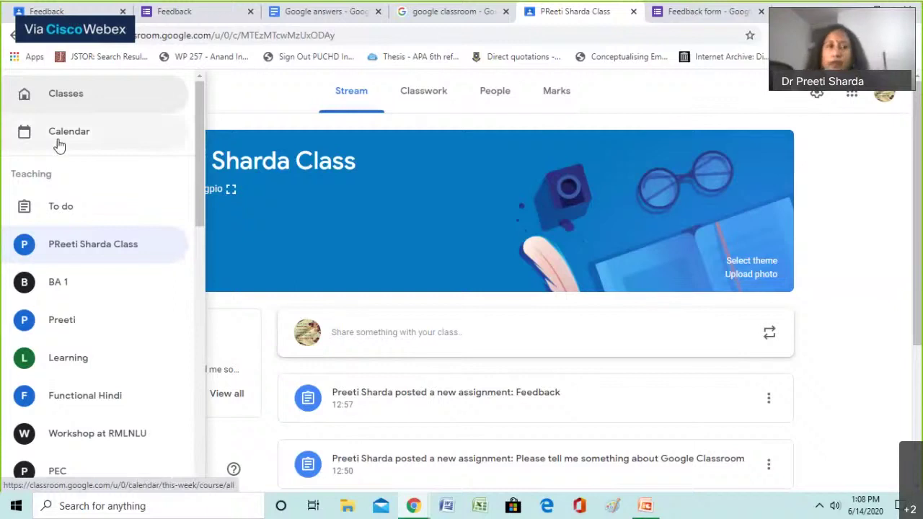
left_click(232, 105)
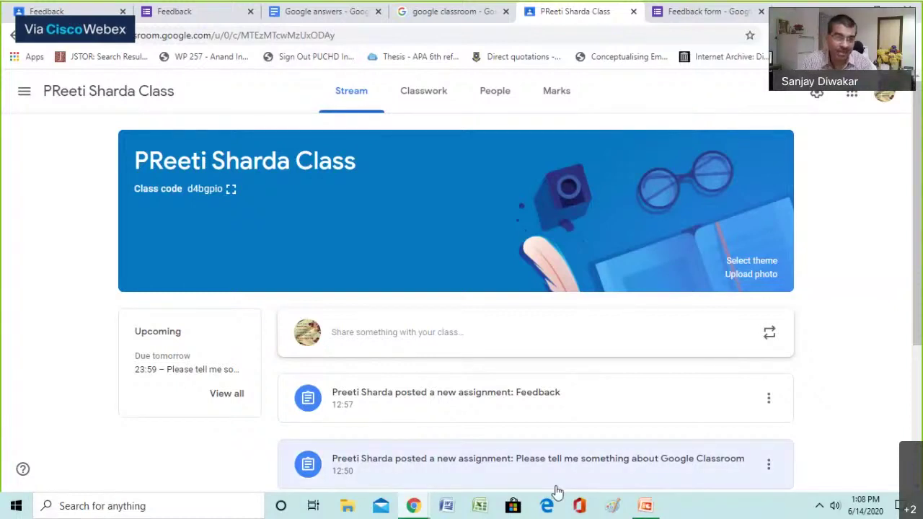
key("alt+Tab")
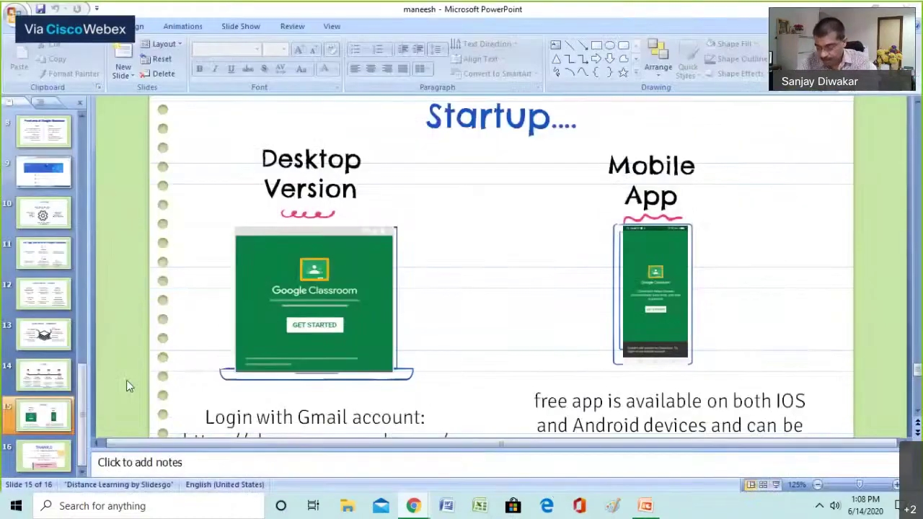
key("F5")
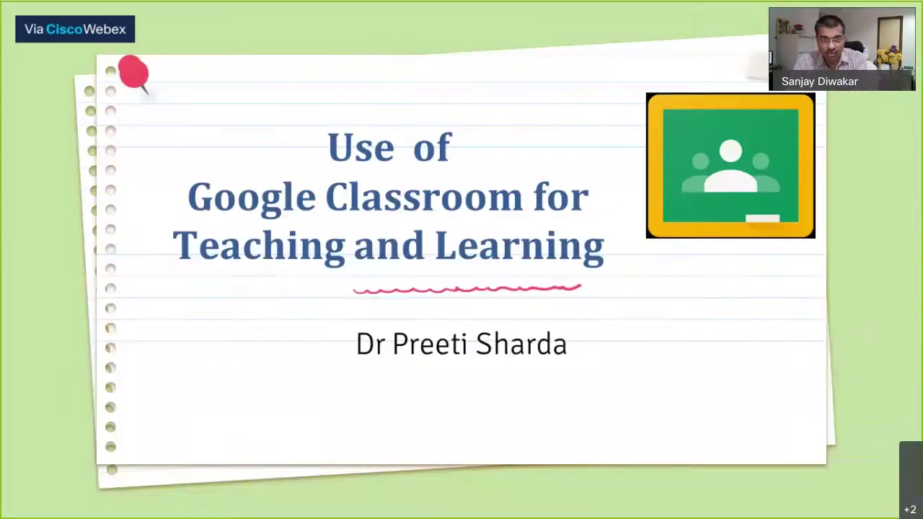